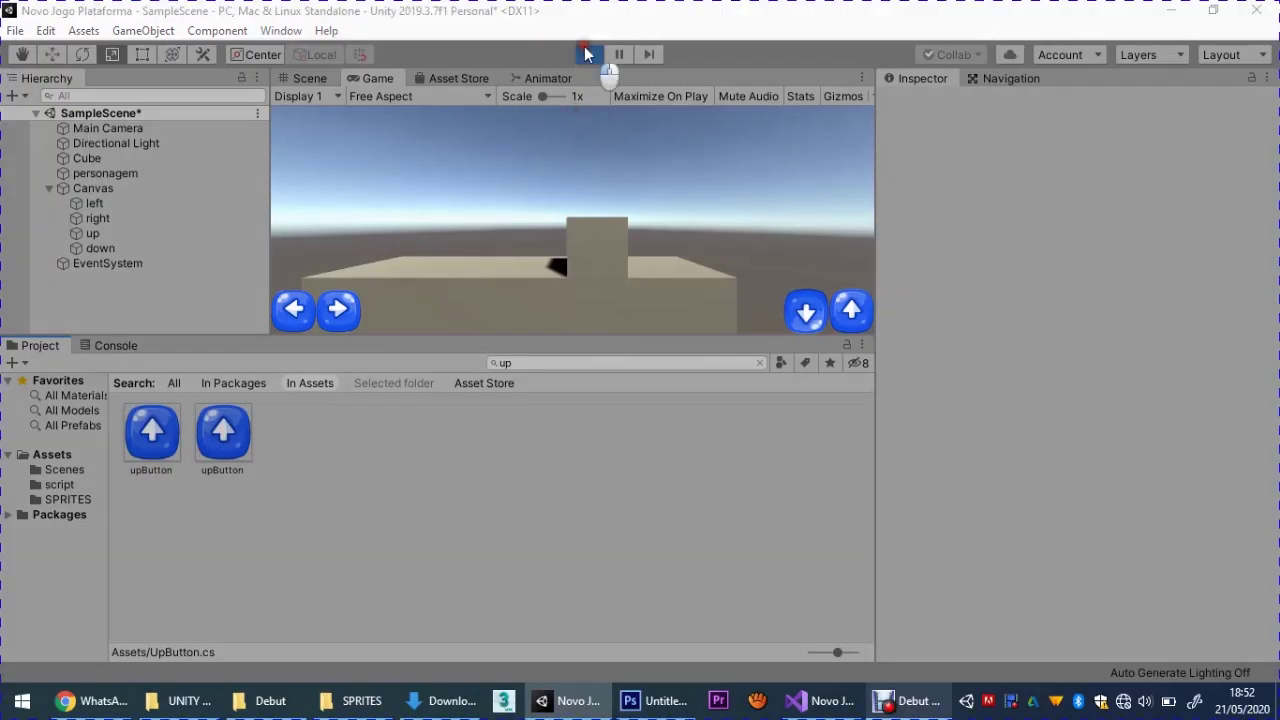
Play-test the scene, sliding the cube left and right, then stop and select the up button
left_click(585, 52)
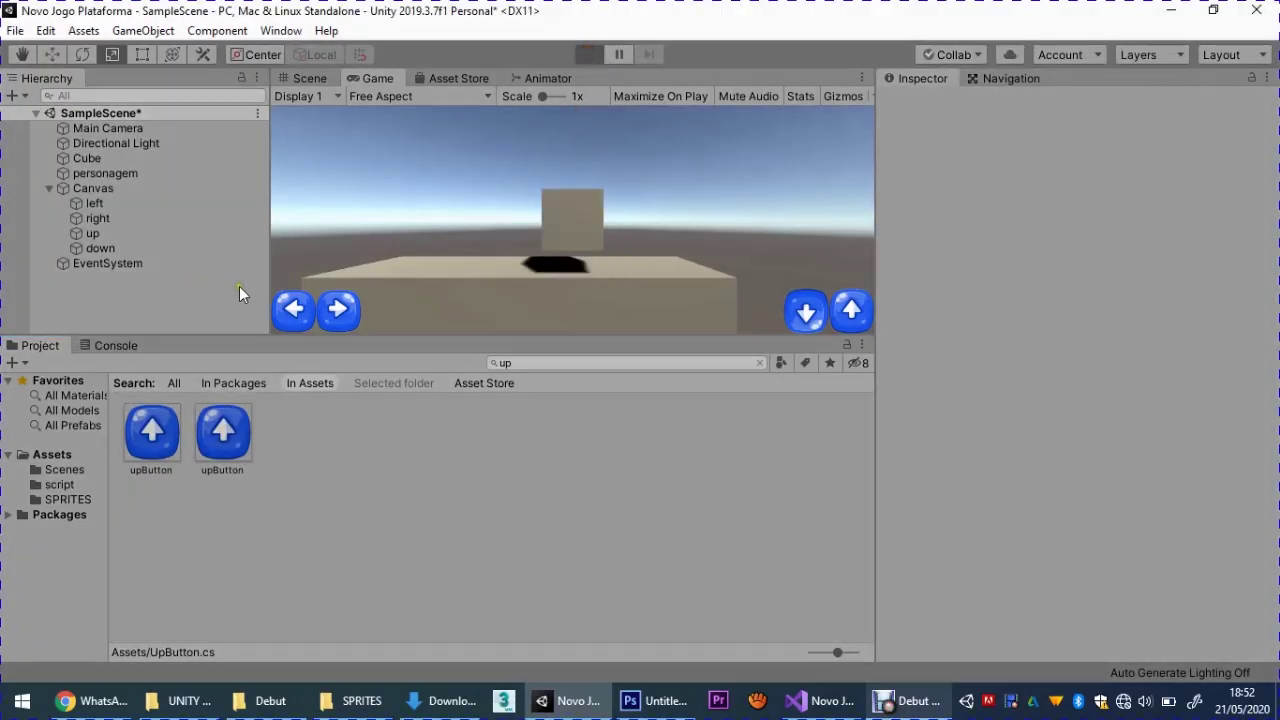
left_click(294, 312)
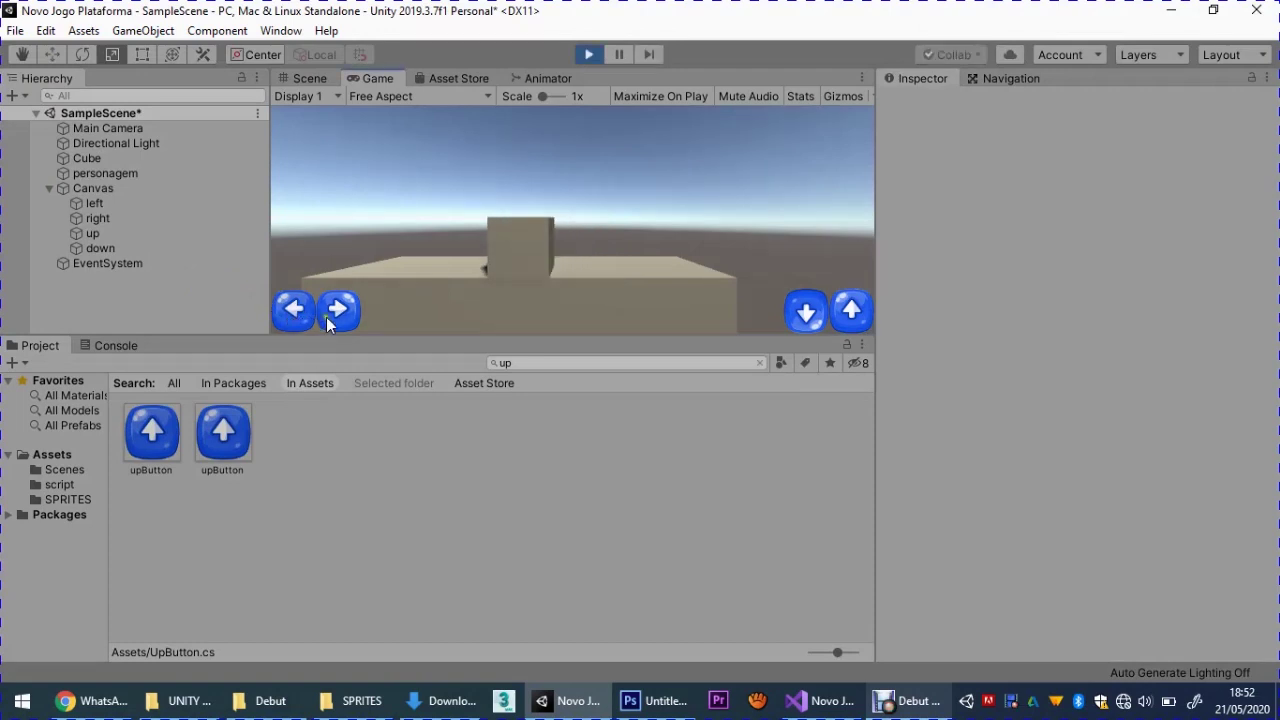
left_click(330, 318)
left_click(592, 57)
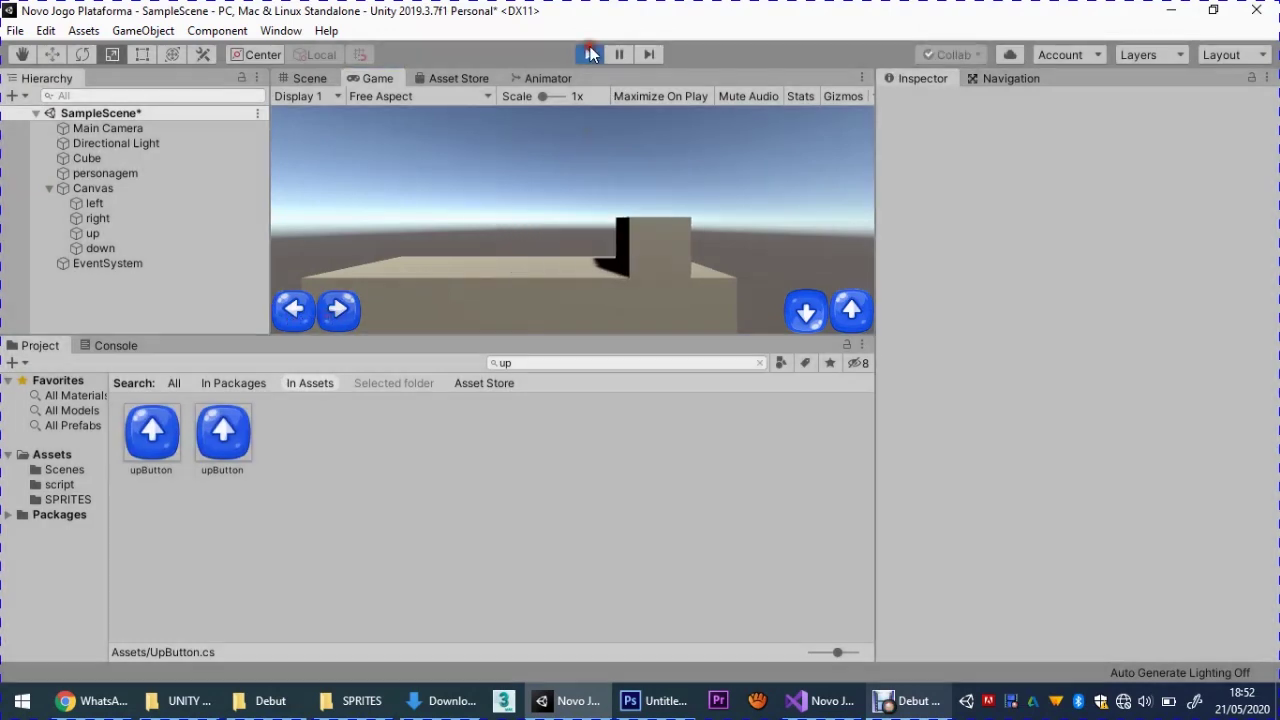
left_click(98, 234)
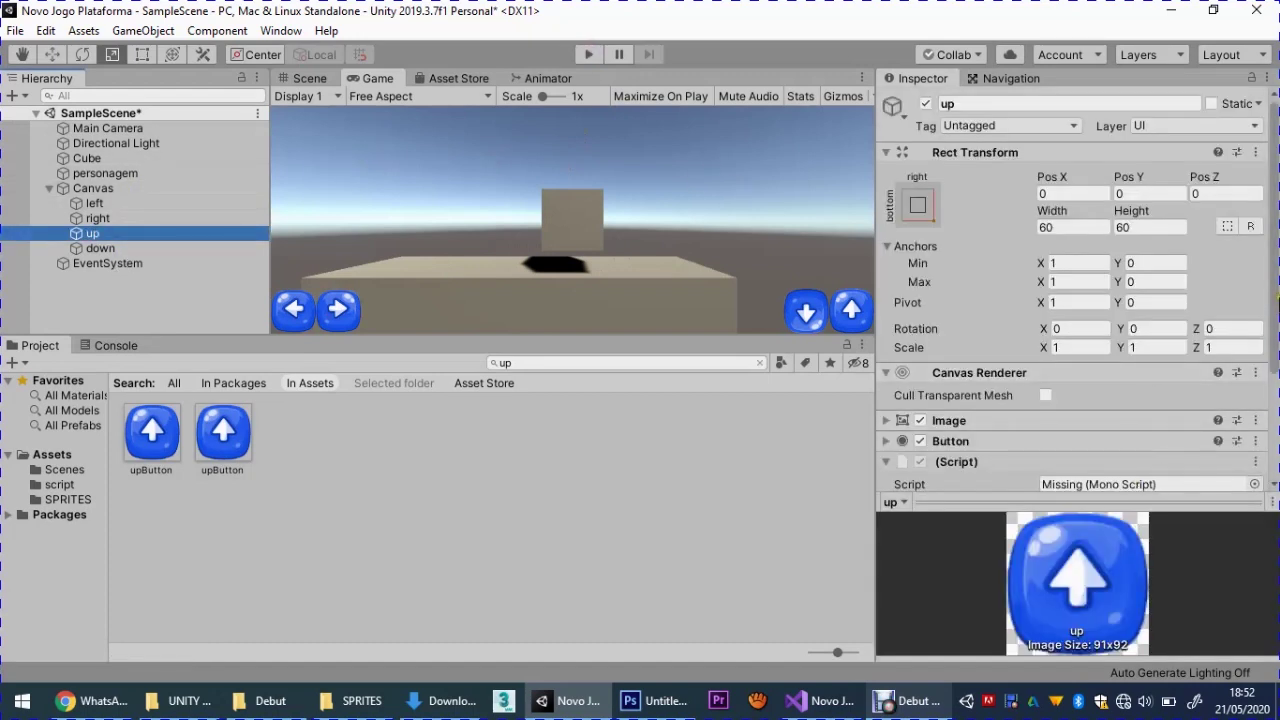
Remove the missing script from the up button and attach a new 'UpButton' script
scroll(975, 280, "down", 4)
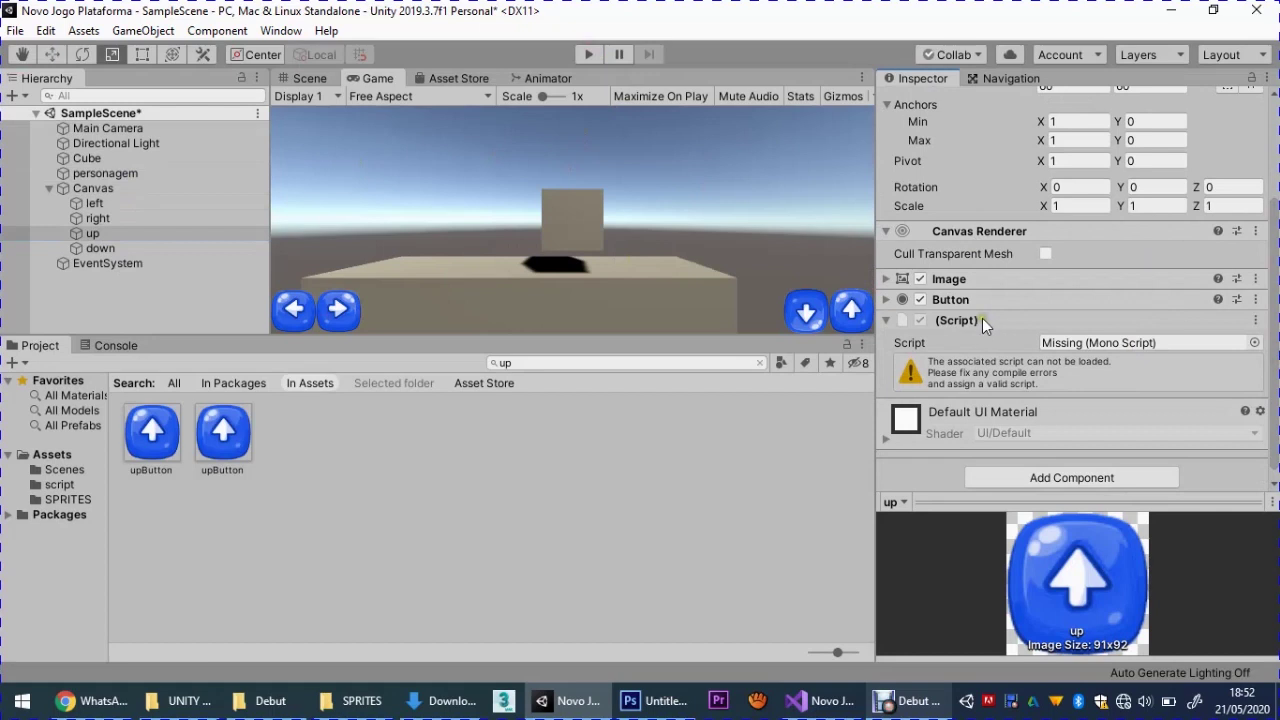
right_click(982, 319)
left_click(1018, 358)
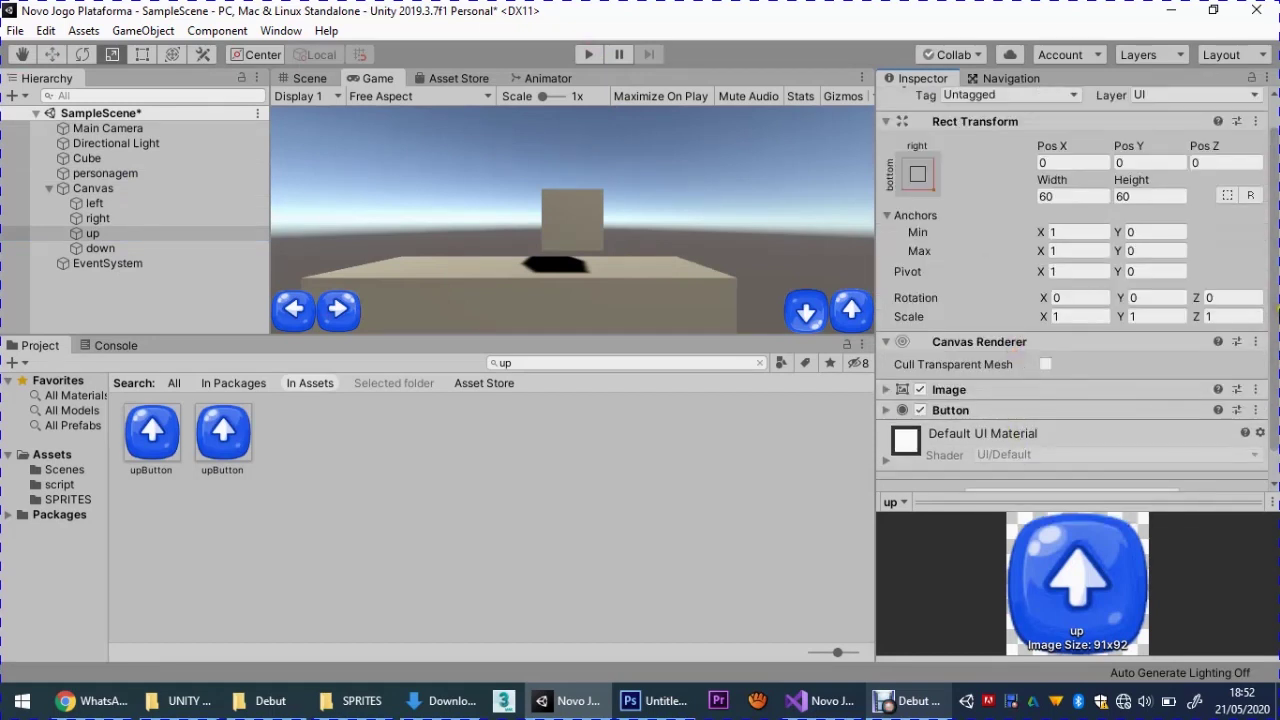
left_click(1137, 470)
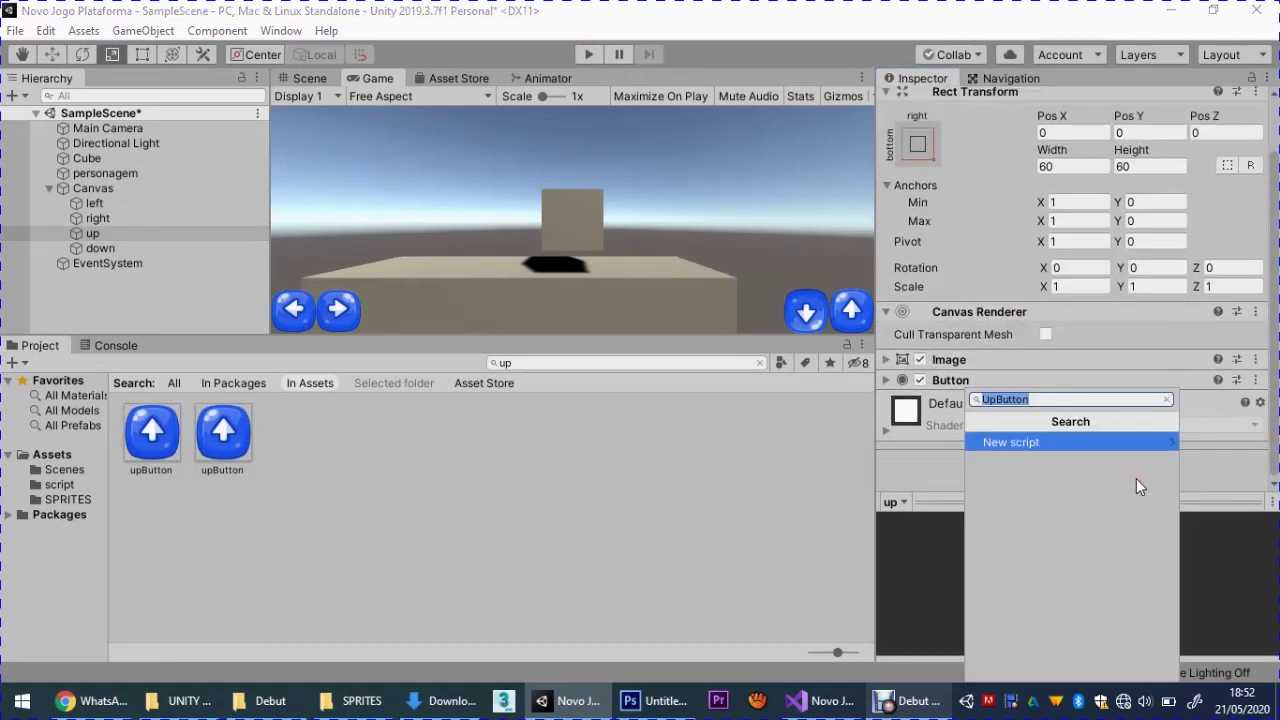
left_click(1043, 441)
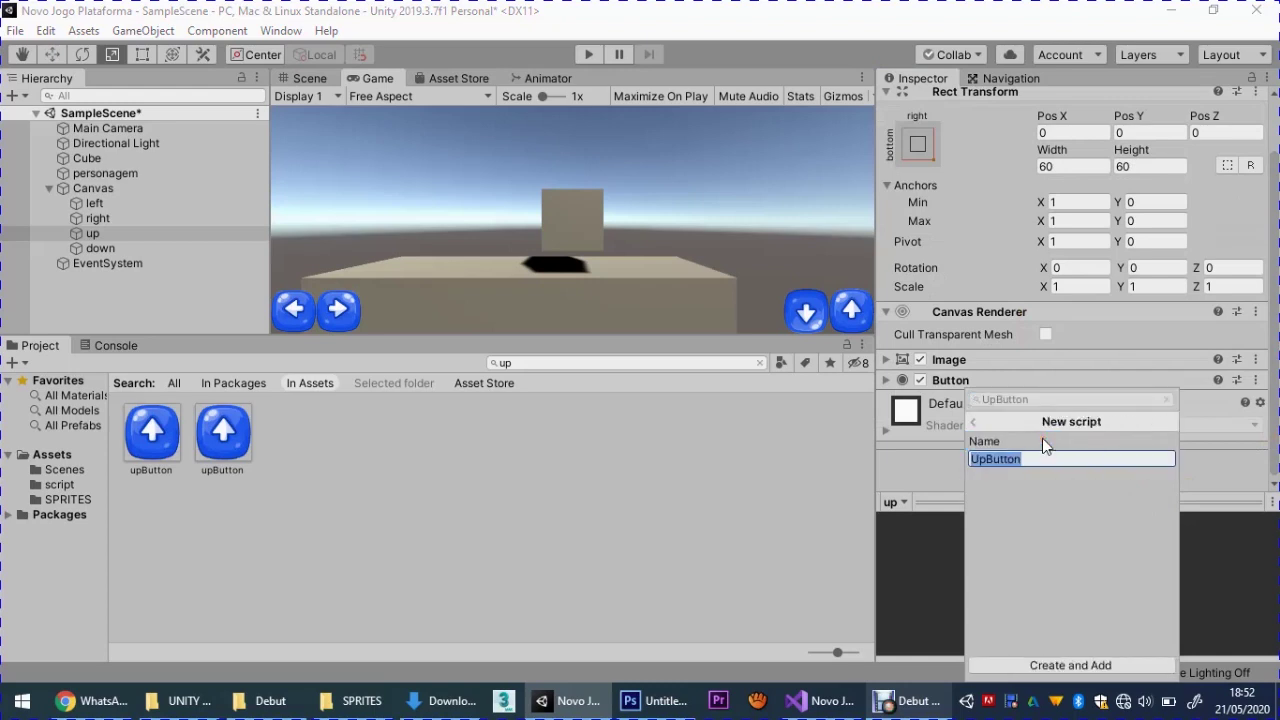
left_click(1024, 674)
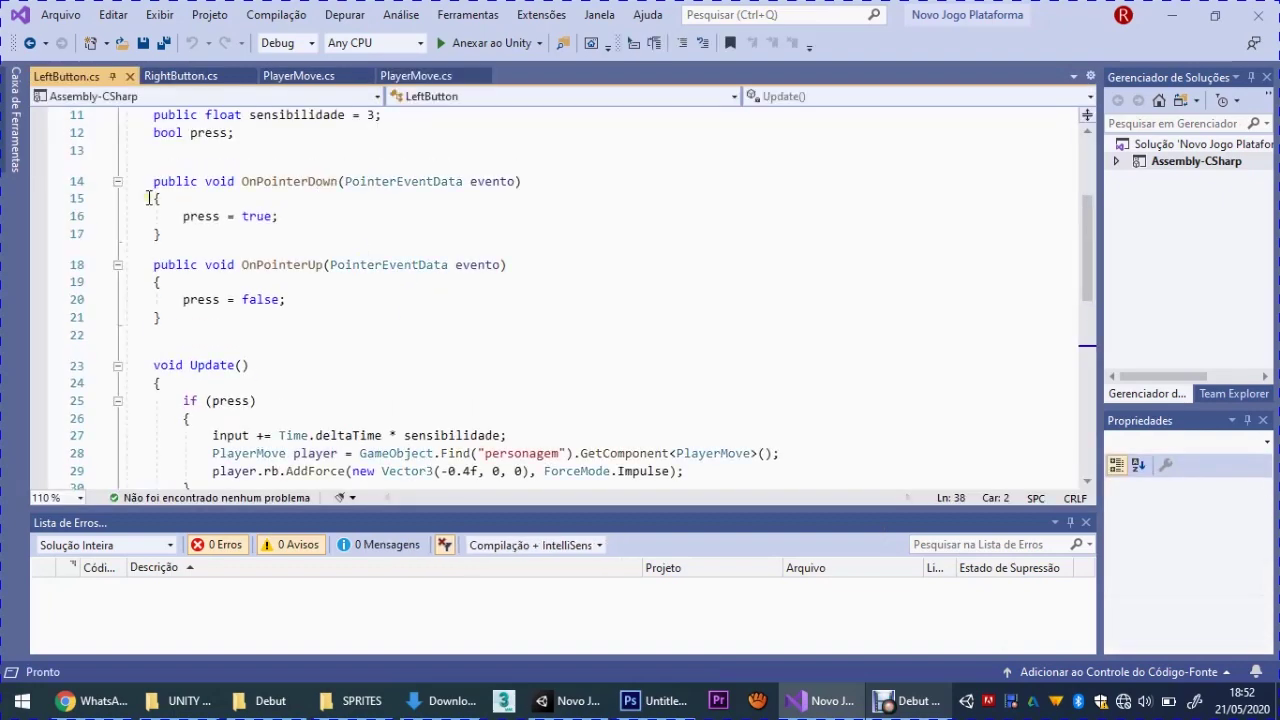
Minimize the code editor and choose Edit Script on the UpButton component
left_click(1171, 17)
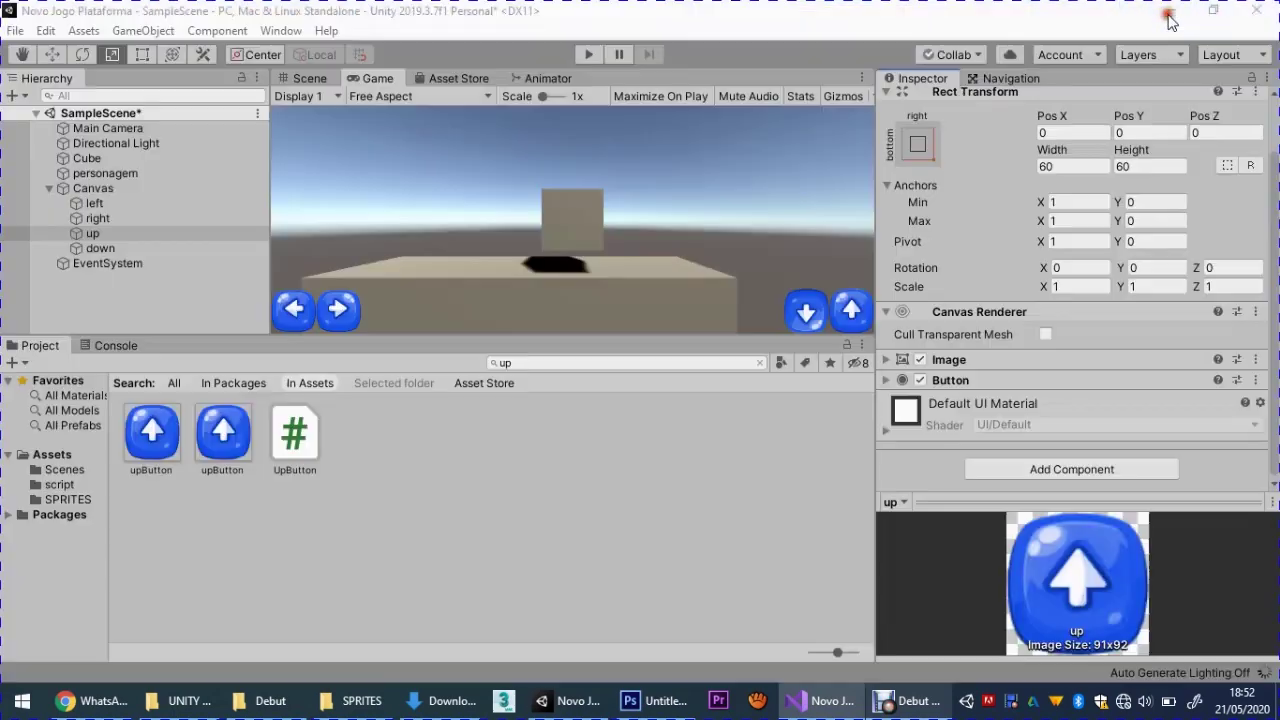
right_click(964, 417)
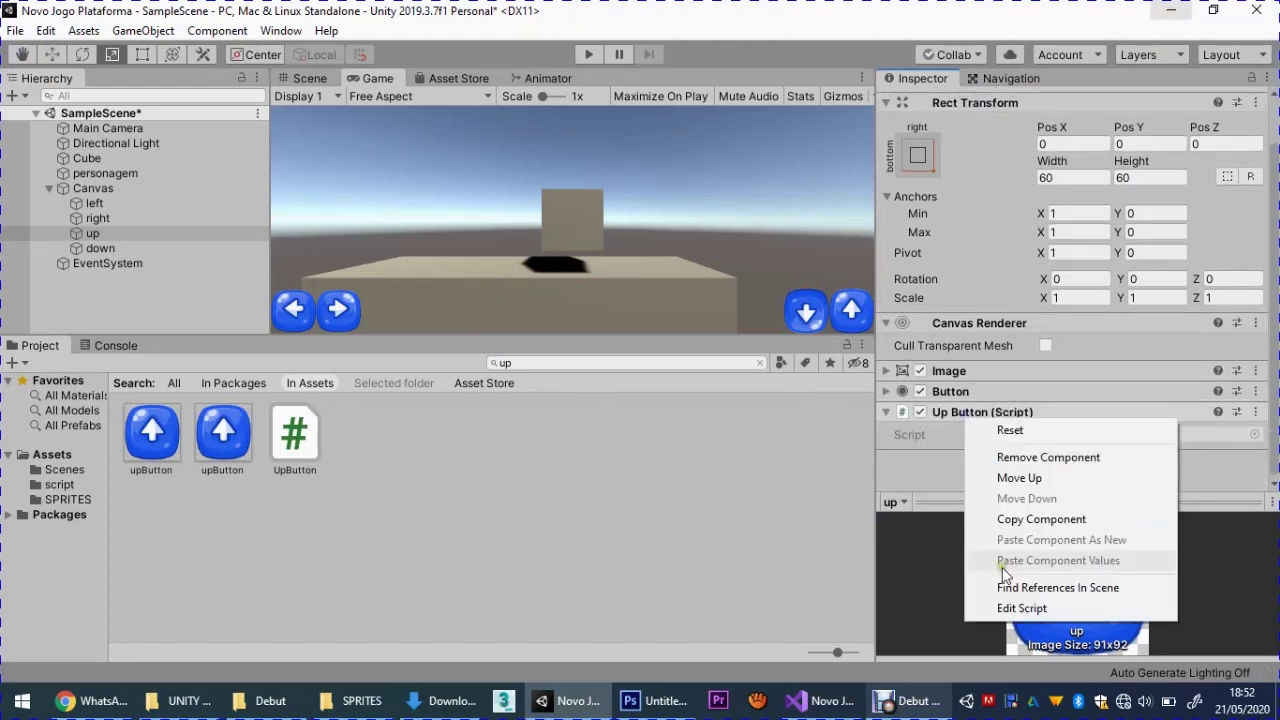
left_click(1010, 606)
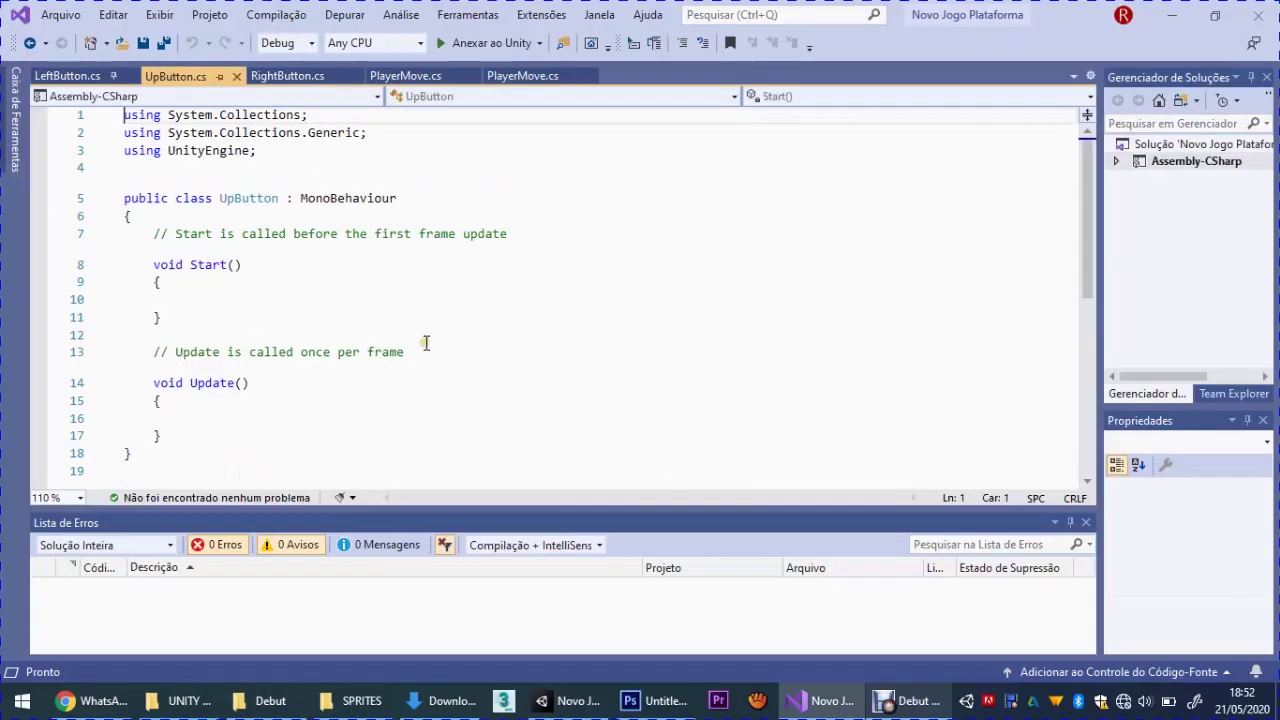
Delete the Start method and template comments from UpButton.cs
mouse_move(213, 352)
left_mouse_down()
mouse_move(140, 264)
mouse_move(146, 234)
left_mouse_up()
key("Delete")
left_click_drag(338, 234, 146, 236)
key("Delete")
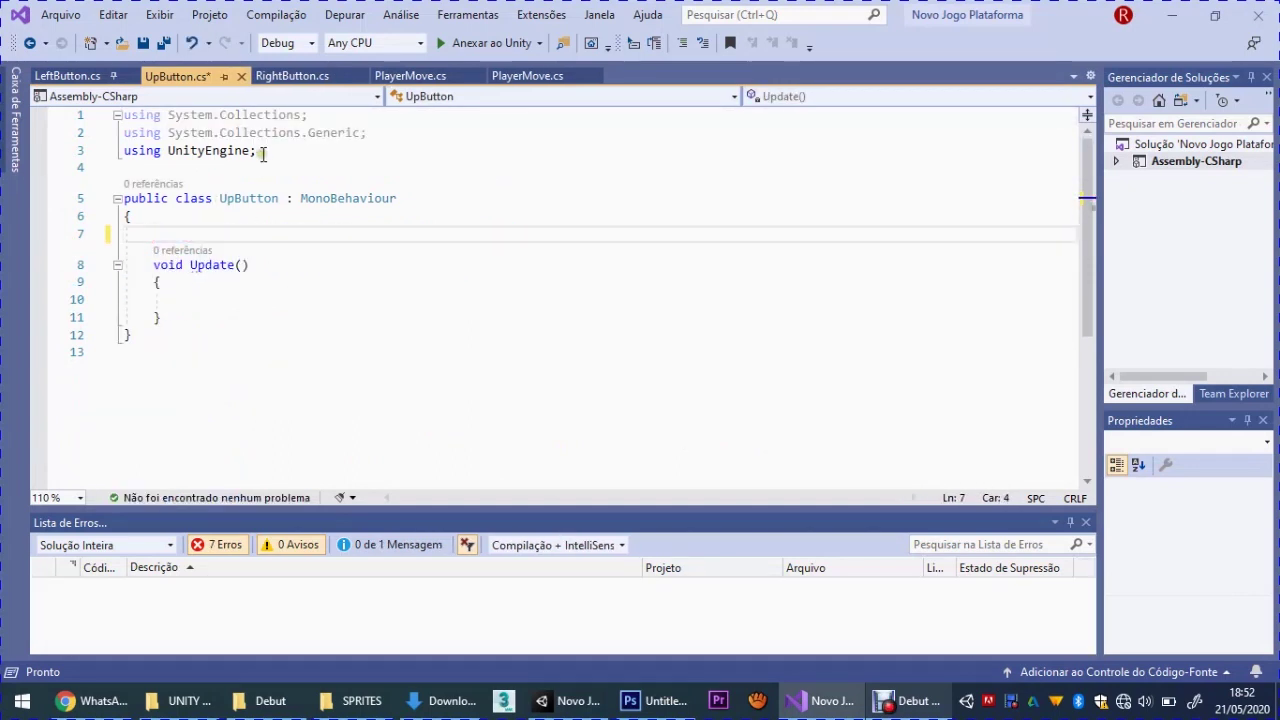
Add a 'using UnityEngine.EventSystems;' directive below the UnityEngine import
left_click(261, 155)
key("Return")
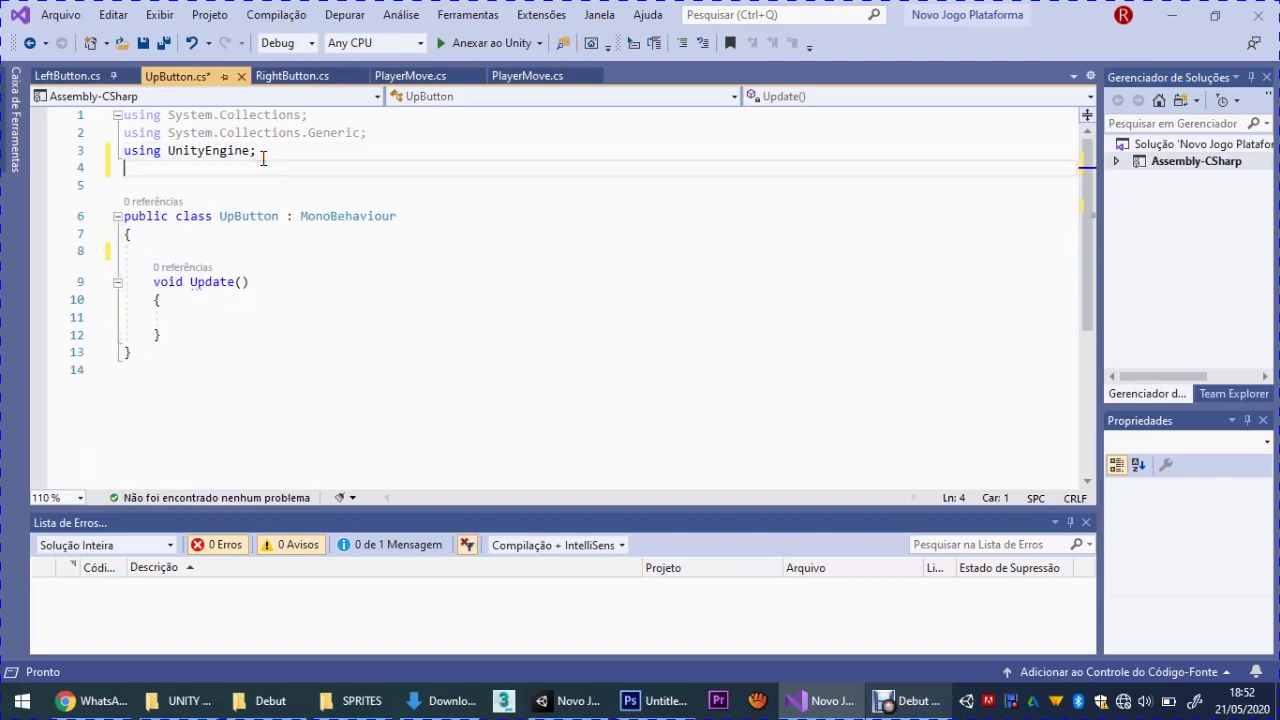
type("using")
key("Return")
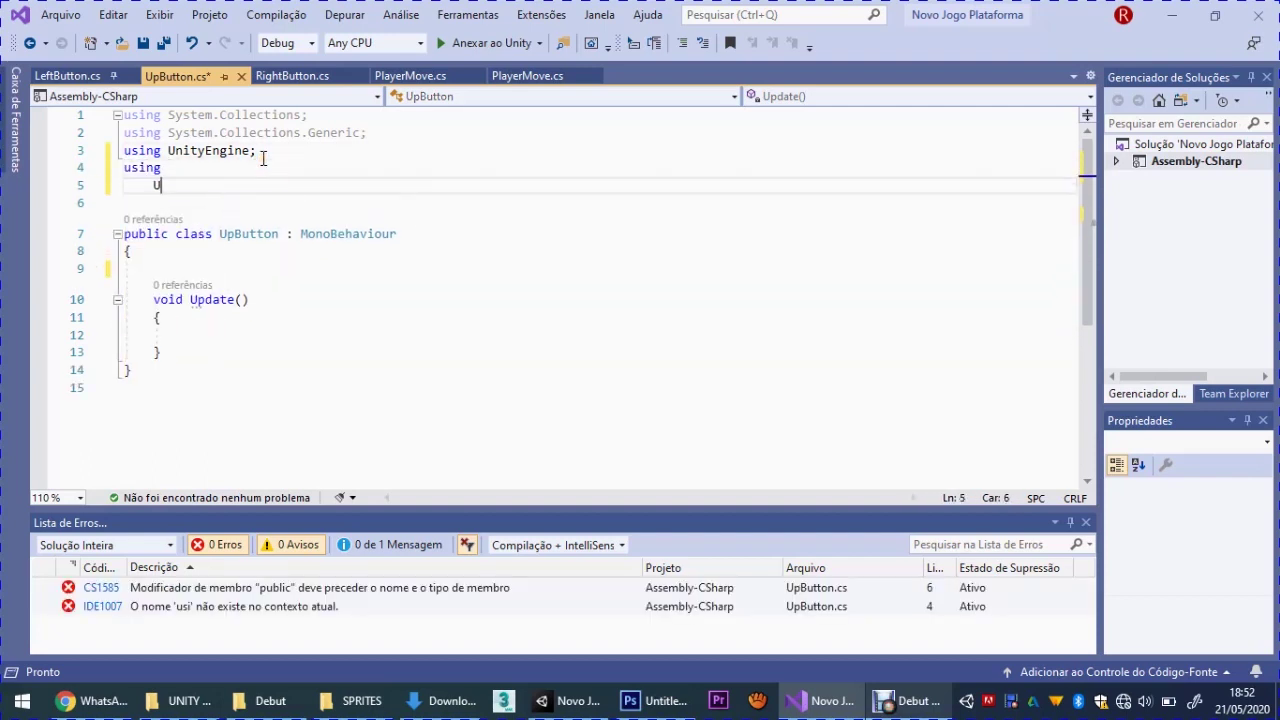
left_click(223, 162)
type("U")
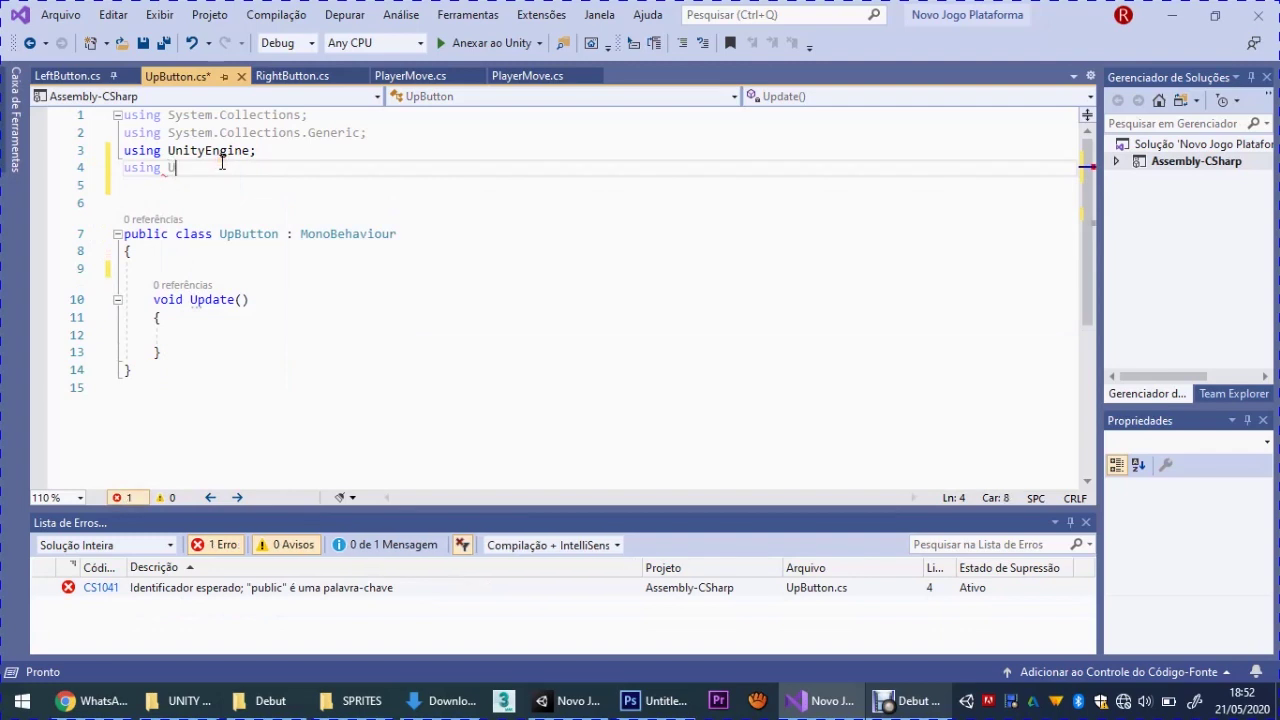
type("nityE")
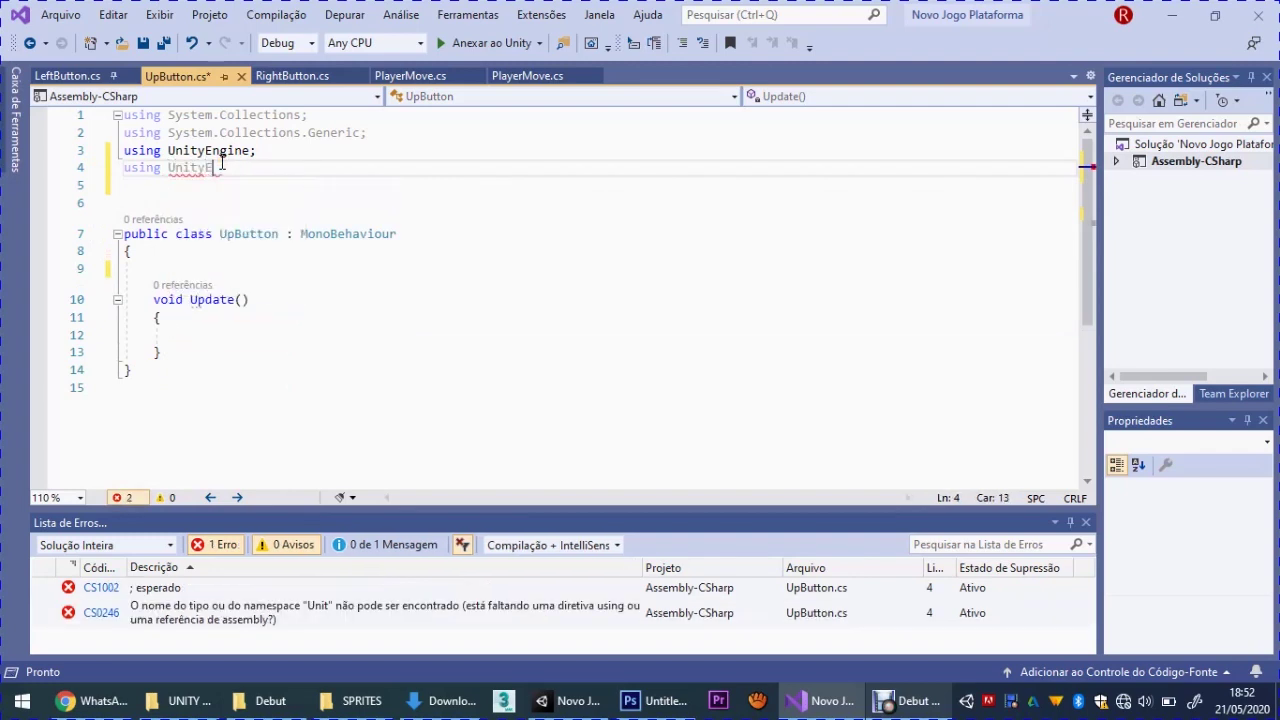
type("ngine.E")
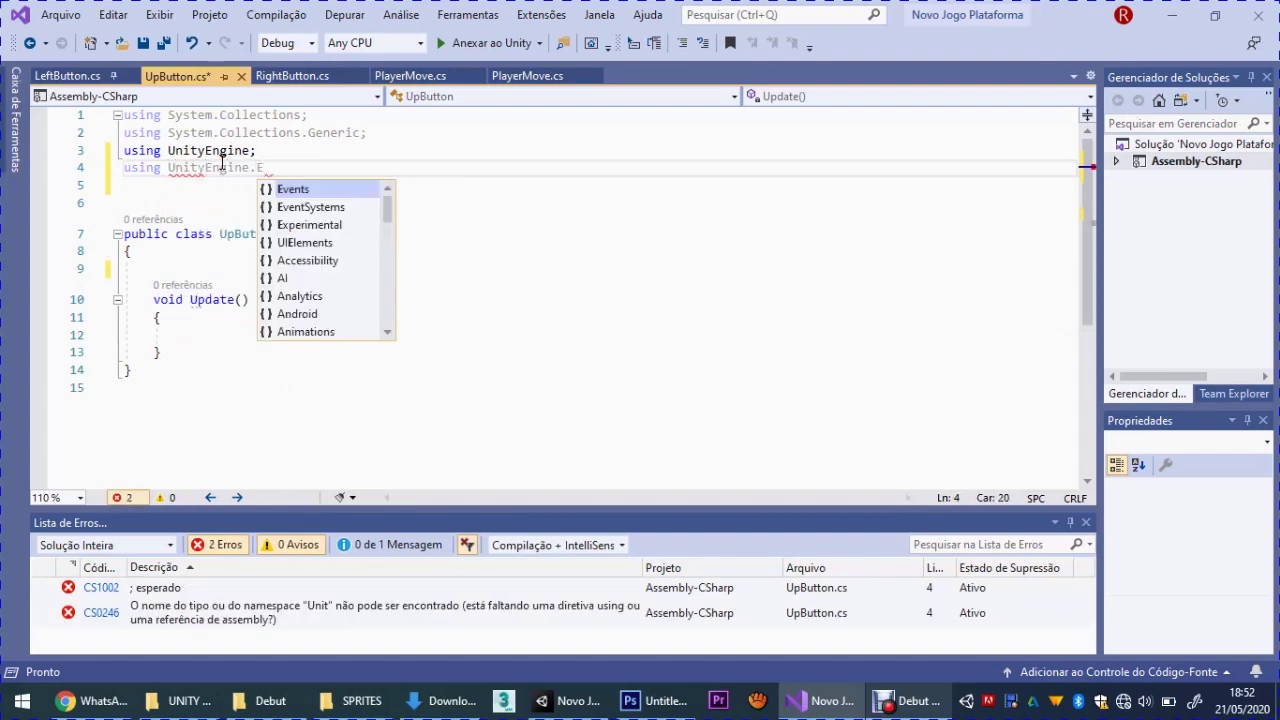
key("Down")
key("Tab")
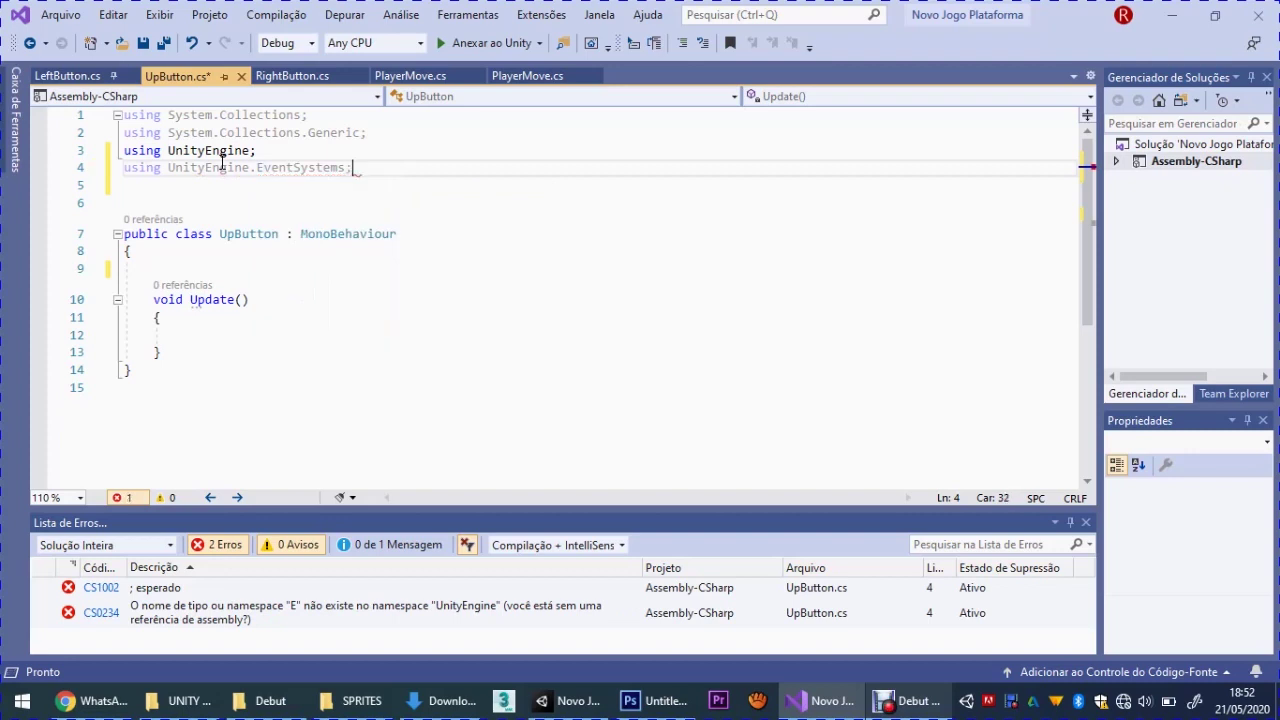
left_click(420, 256)
left_click(410, 233)
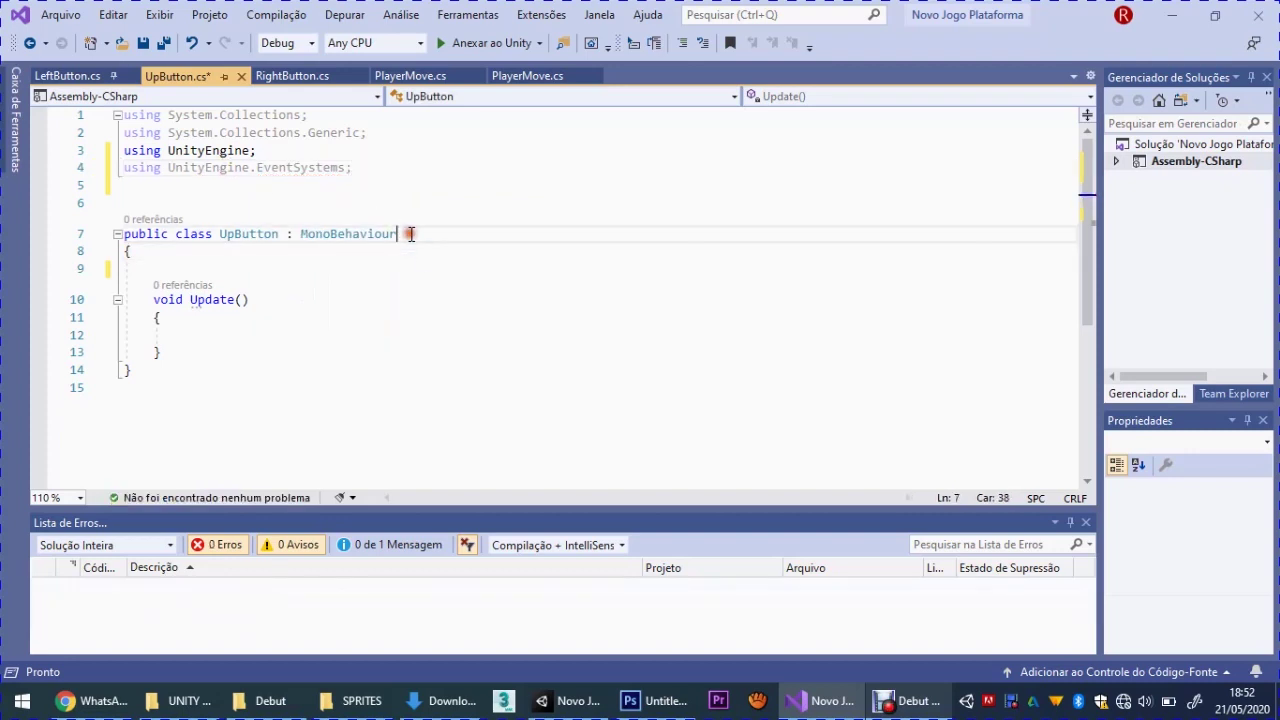
Make the UpButton class implement IPointerDownHandler and IPointerUpHandler
type(", Ip")
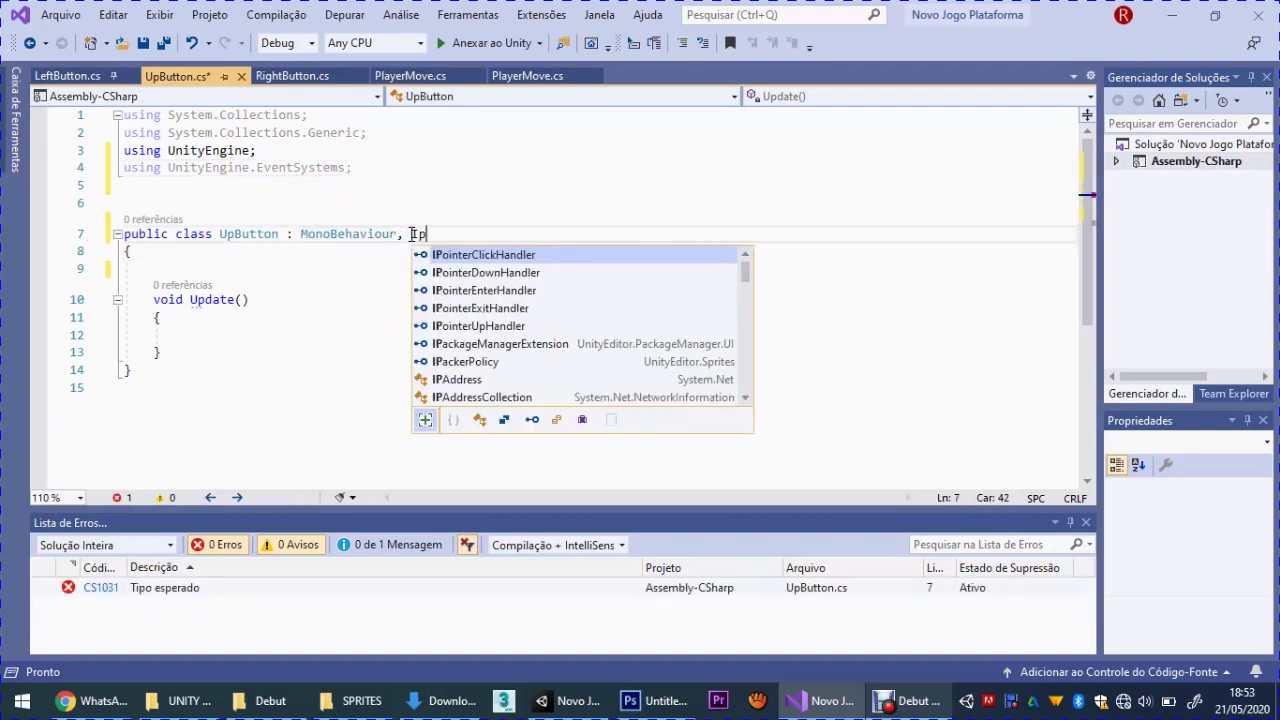
key("Down")
type(",")
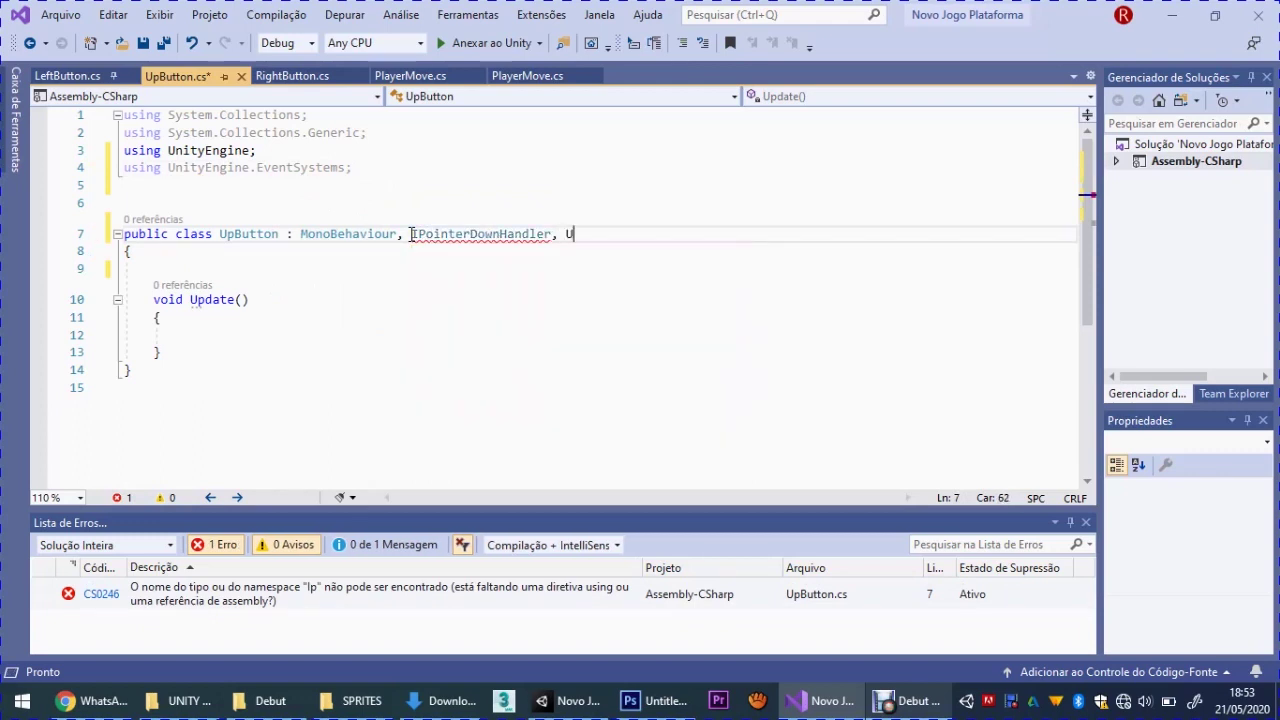
key("BackSpace")
type("I")
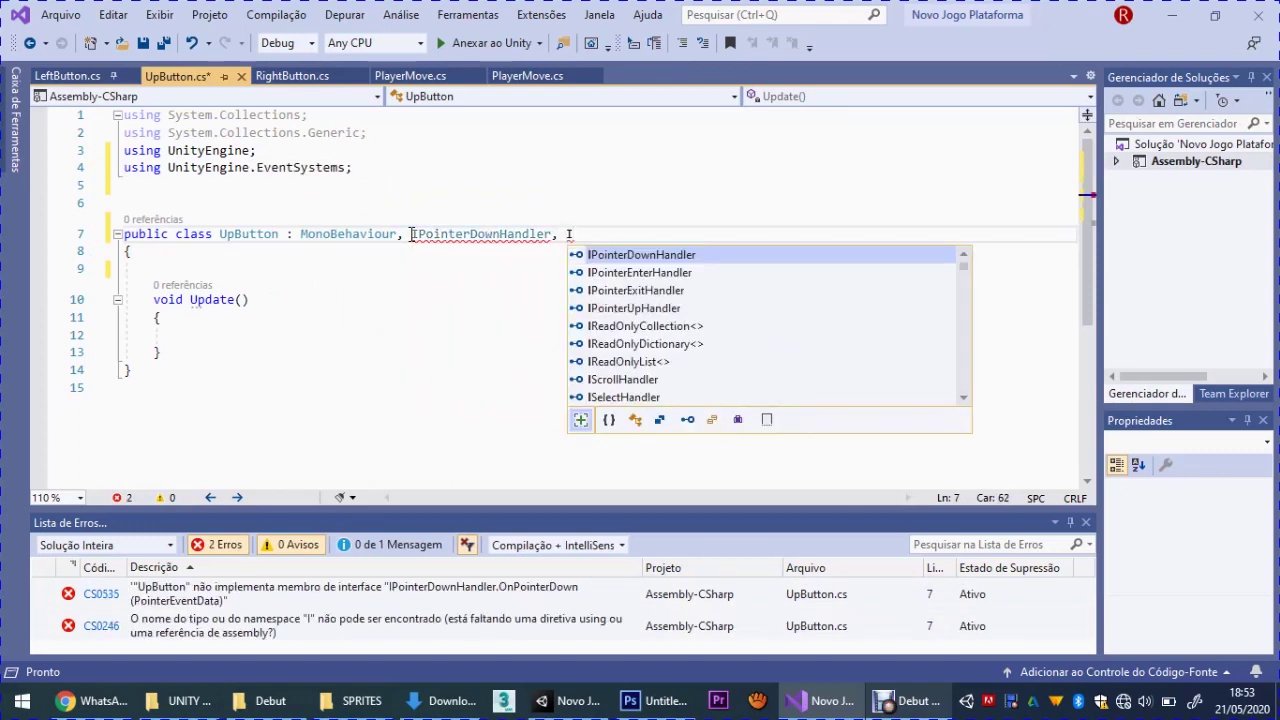
key("Down")
key("Down")
key("Down")
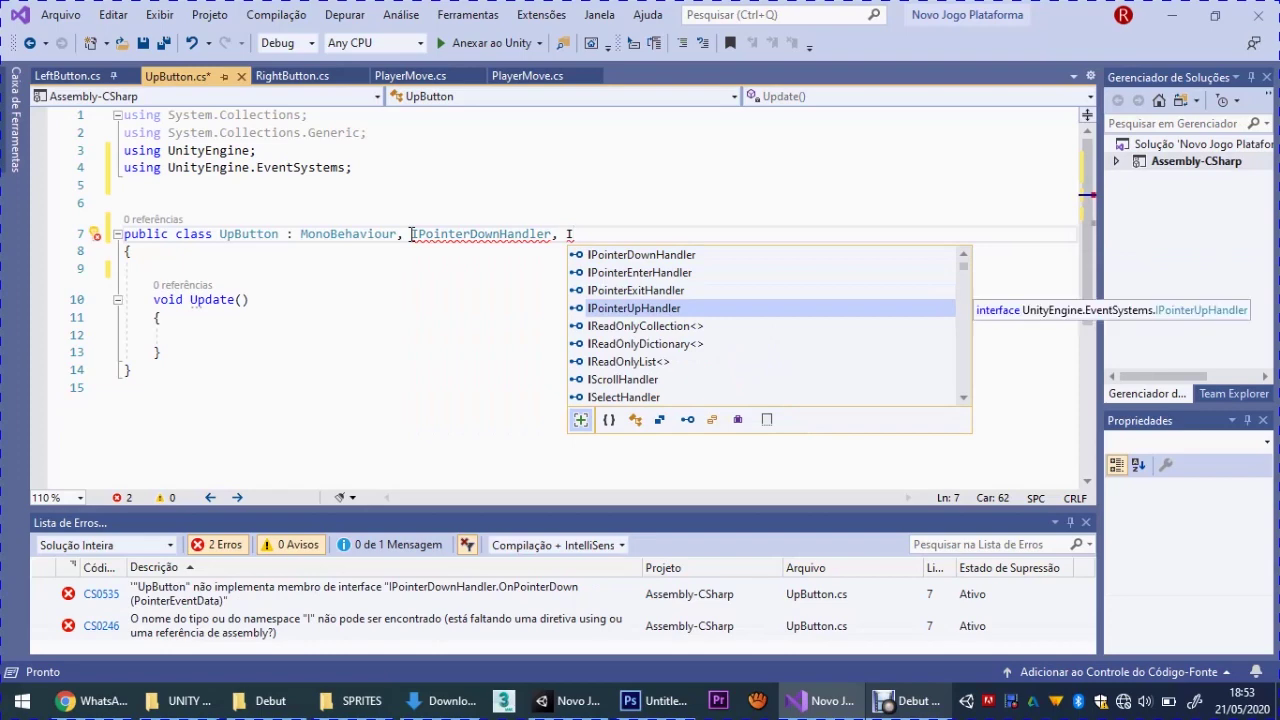
key("Tab")
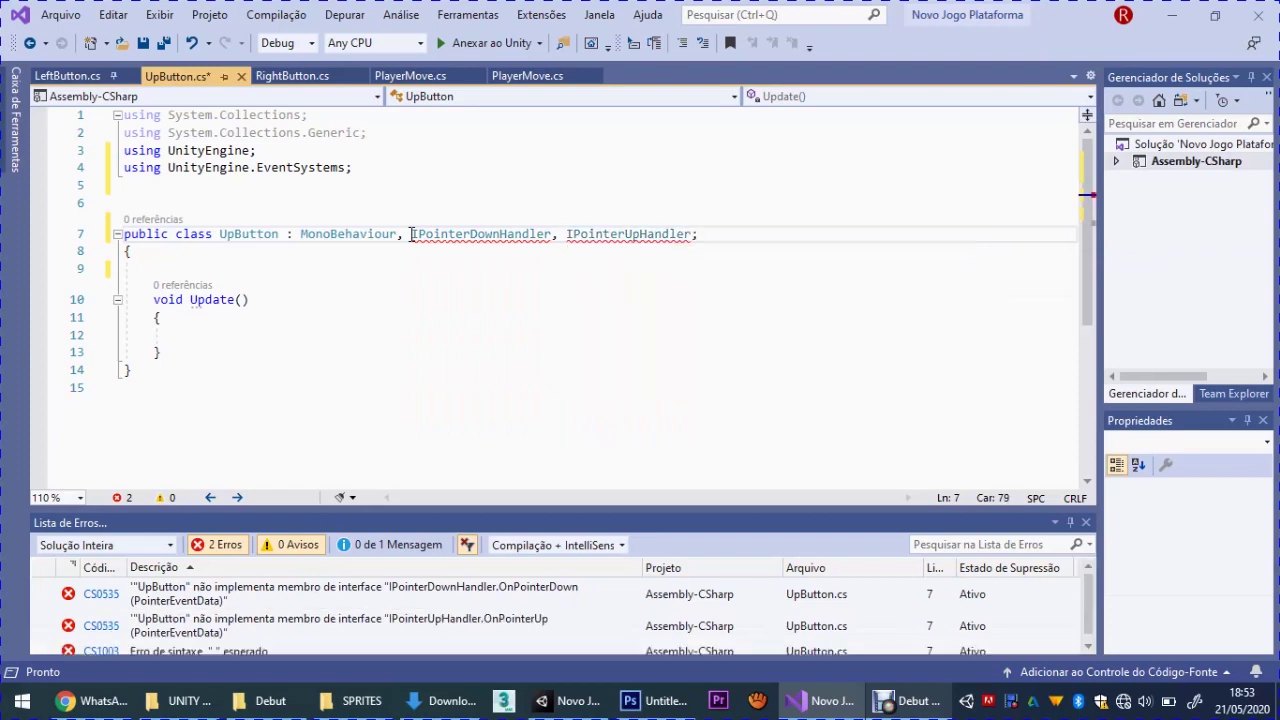
Declare public float input, public float sensibilidade and public bool press fields
left_click(177, 250)
key("Return")
type("public ")
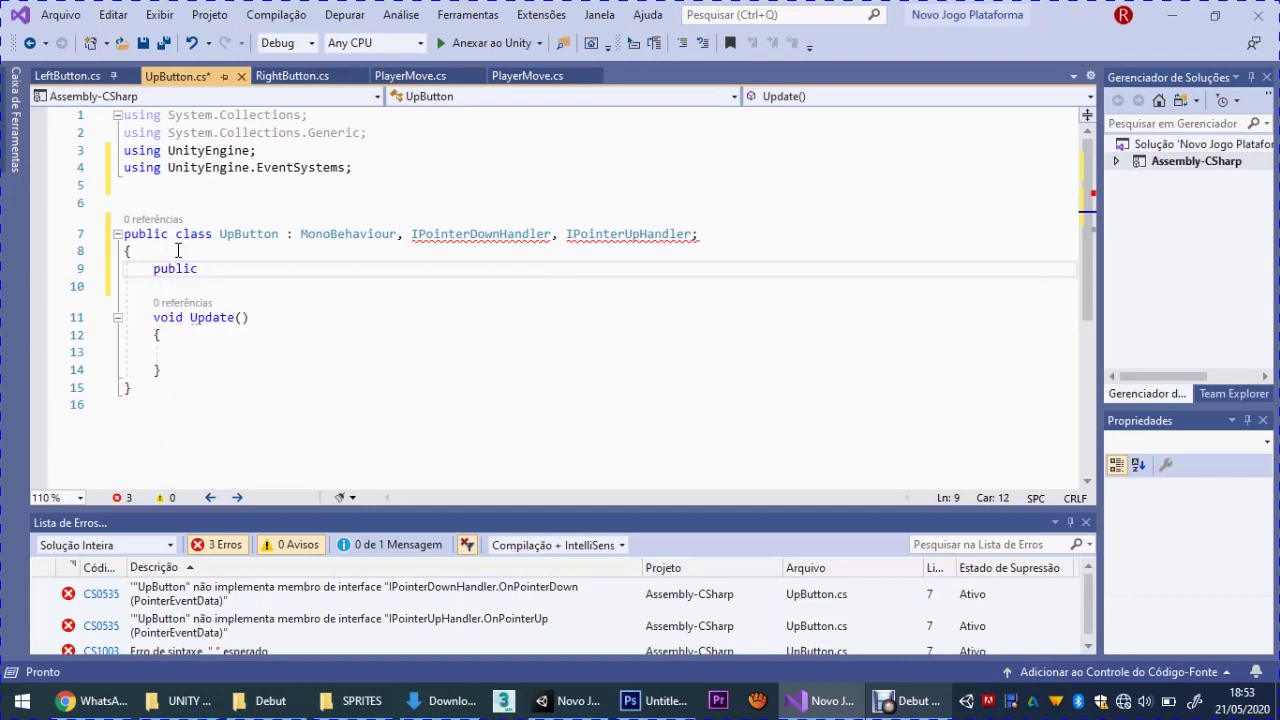
type("float input;")
key("Return")
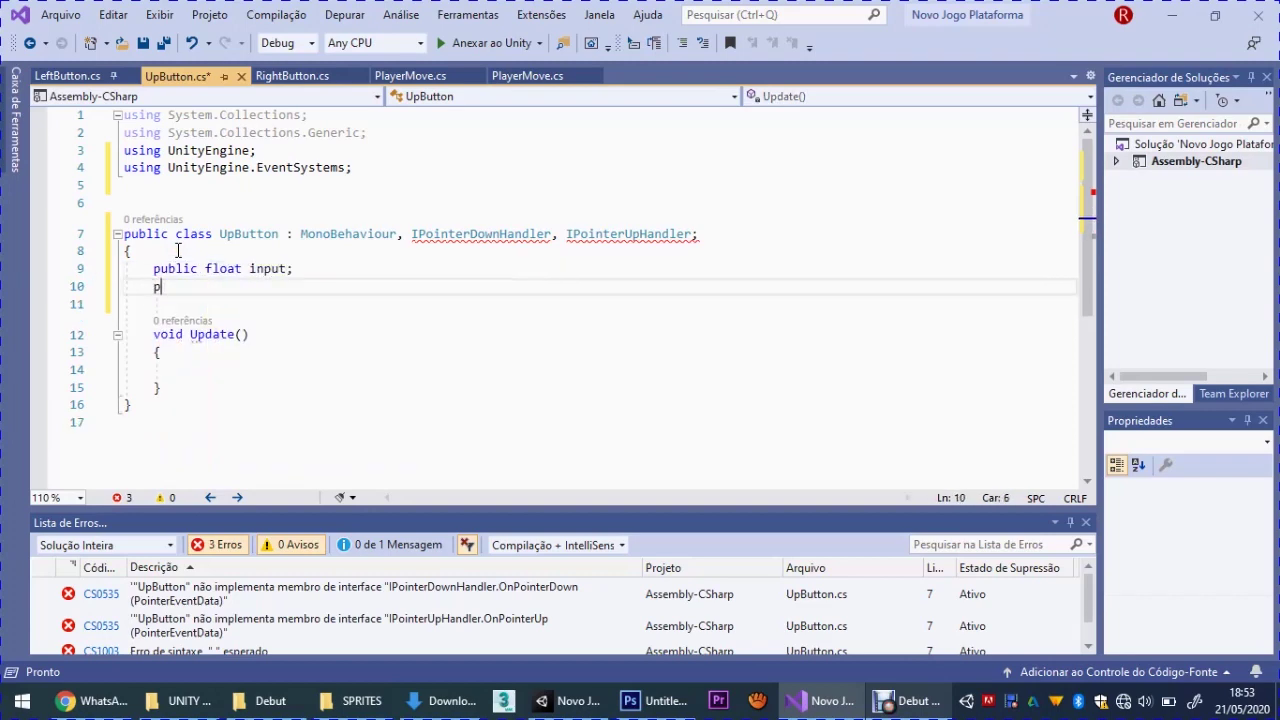
type("public")
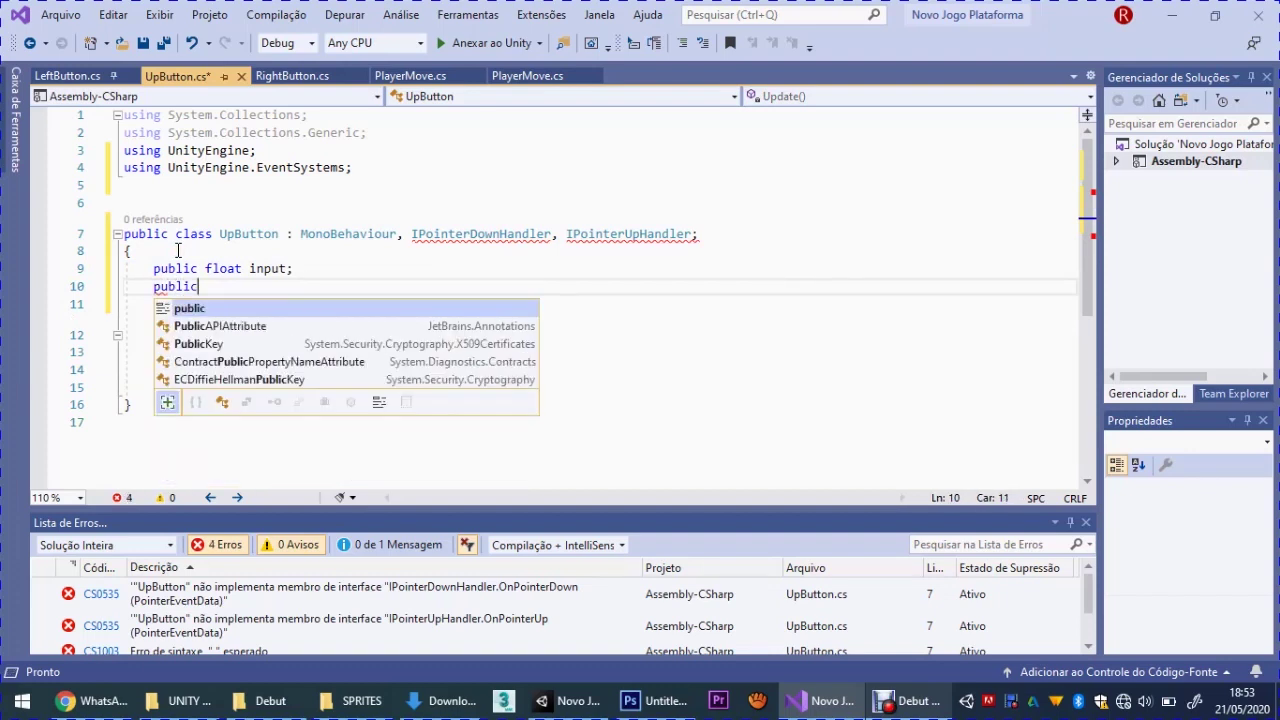
type(" float ")
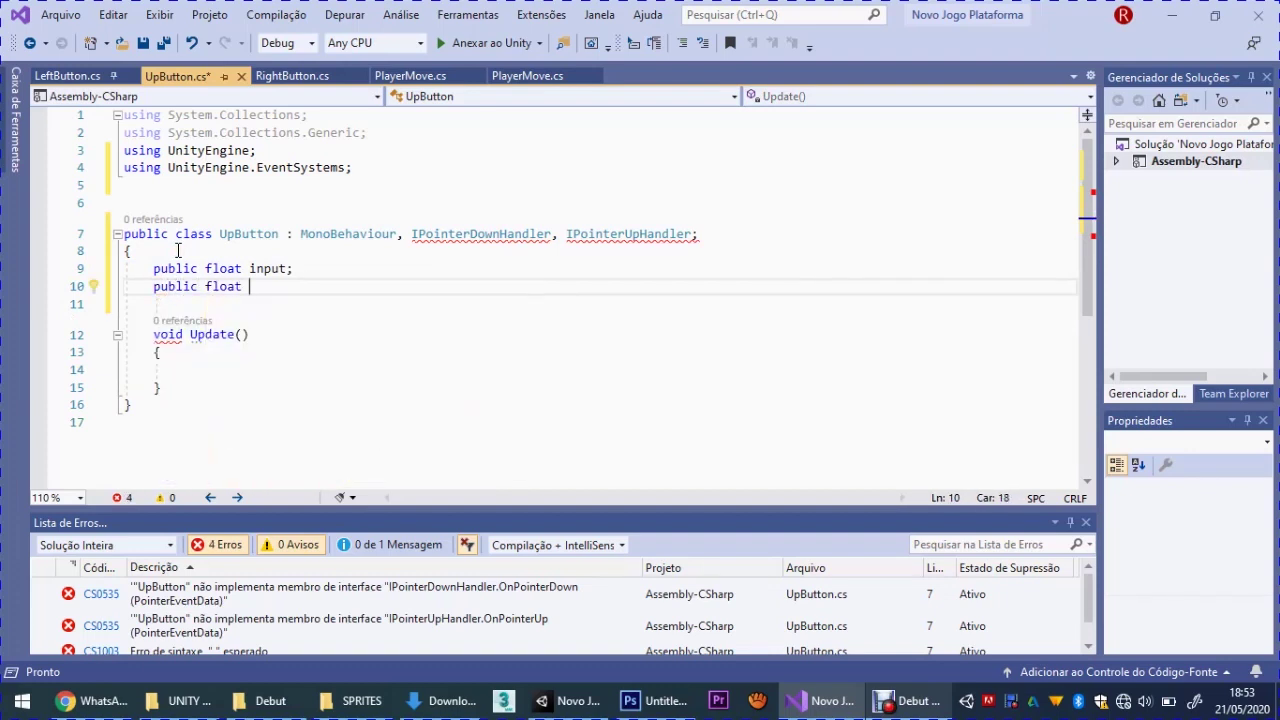
type("sensibilidade;")
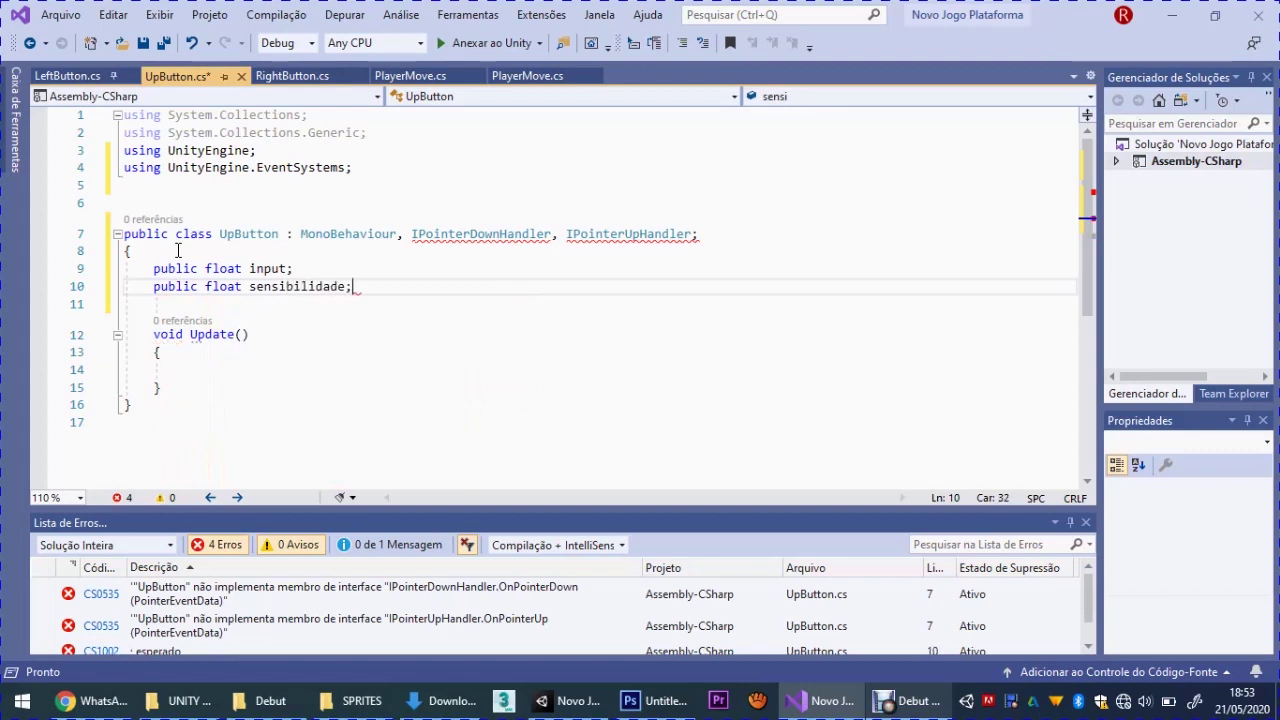
key("Return")
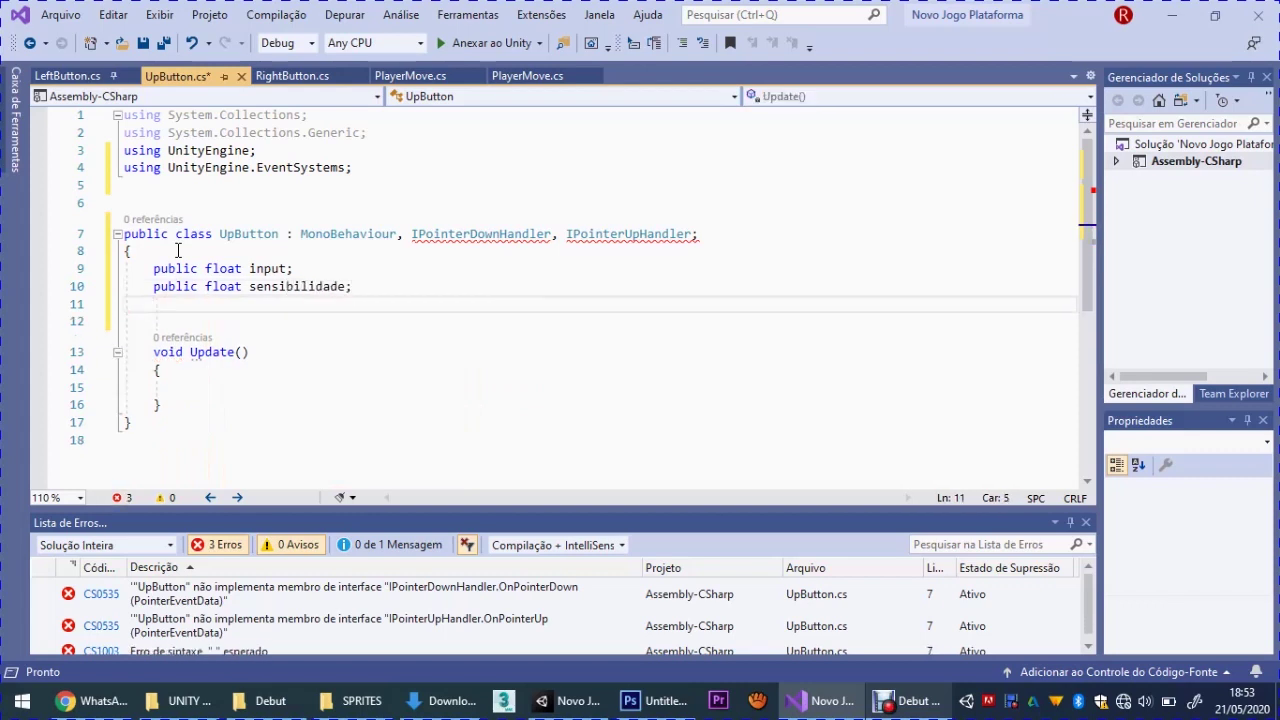
type("pbu")
key("BackSpace")
key("BackSpace")
type("u")
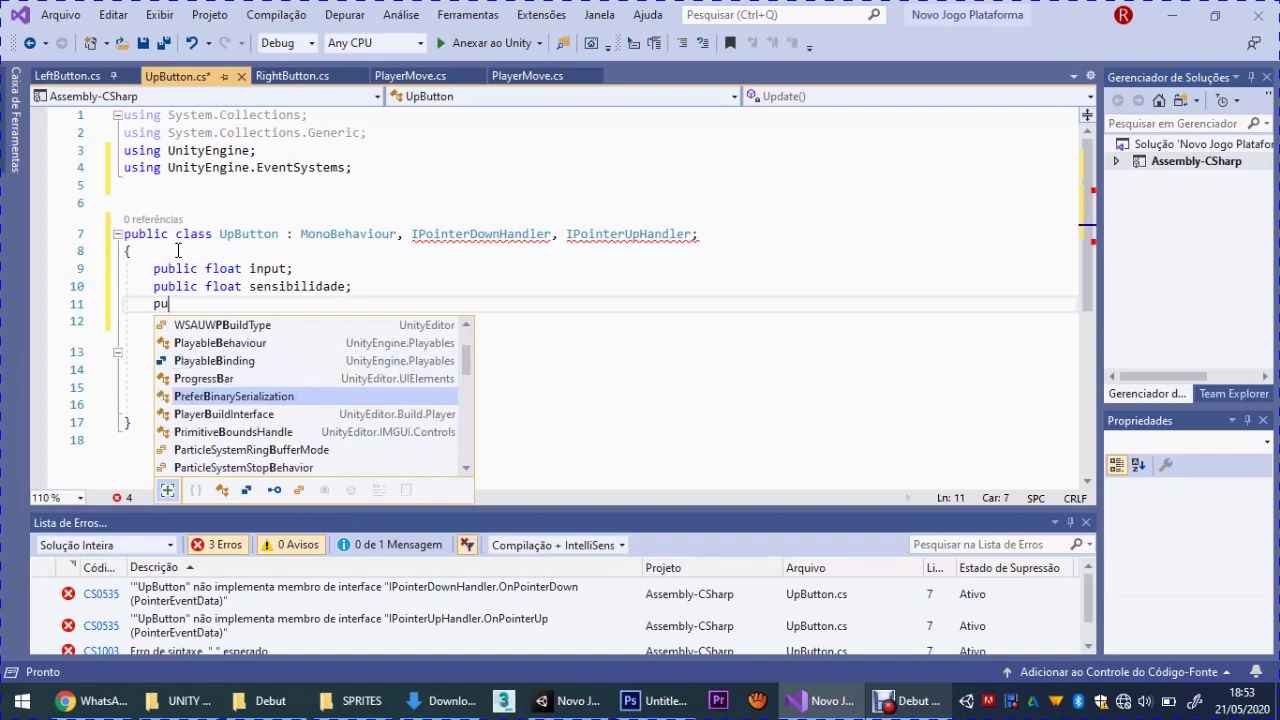
type("blic bool press;")
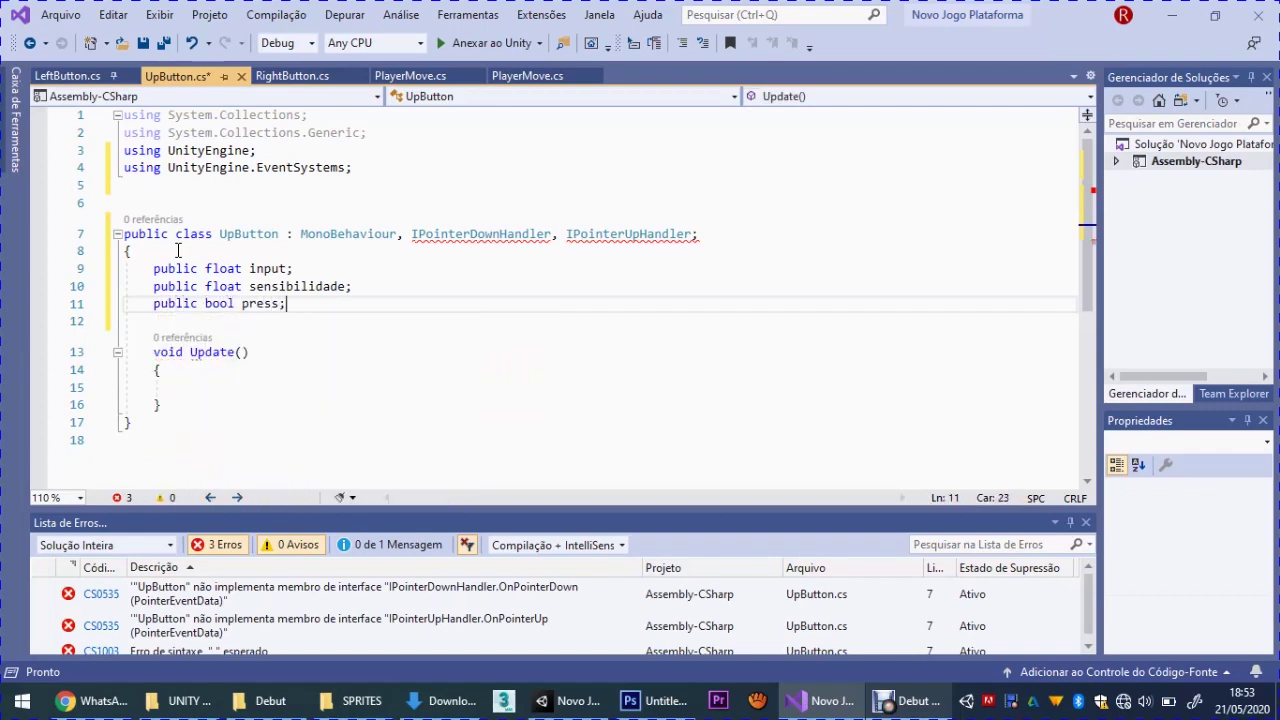
key("Return")
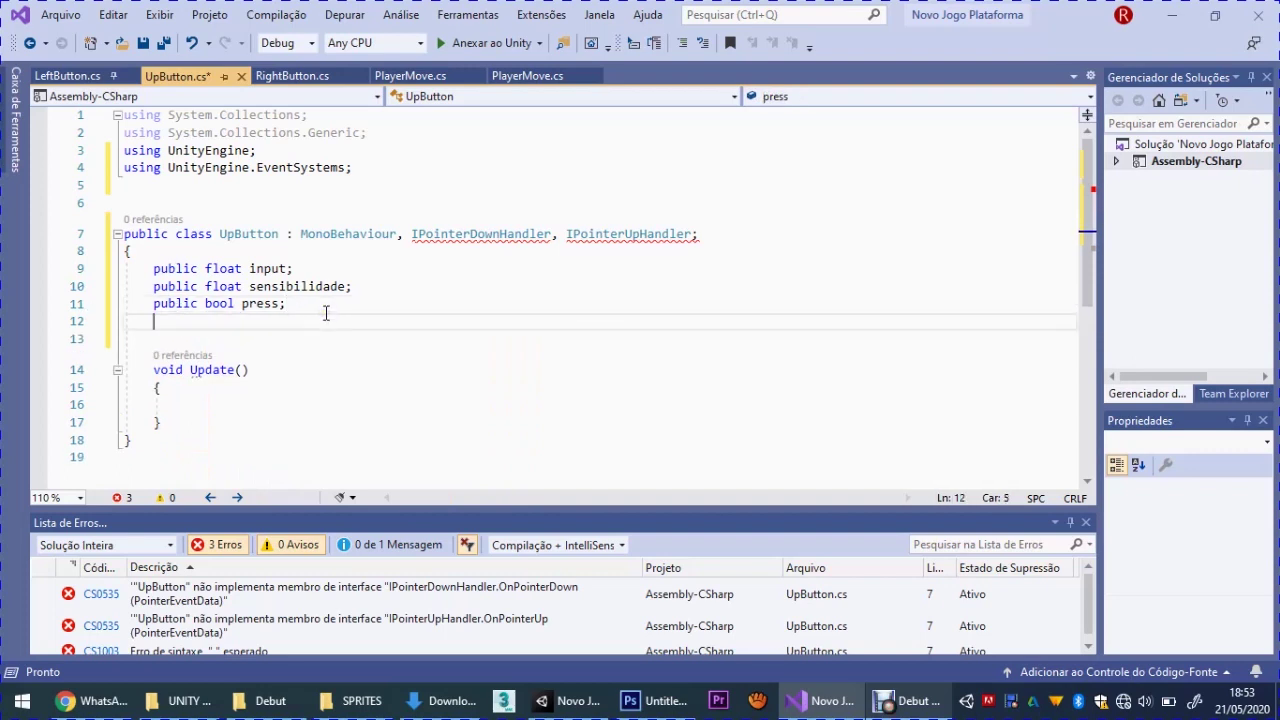
key("Return")
Write public void OnPointerDown(PointerEventData evento) with the body 'press = true;'
type("public ")
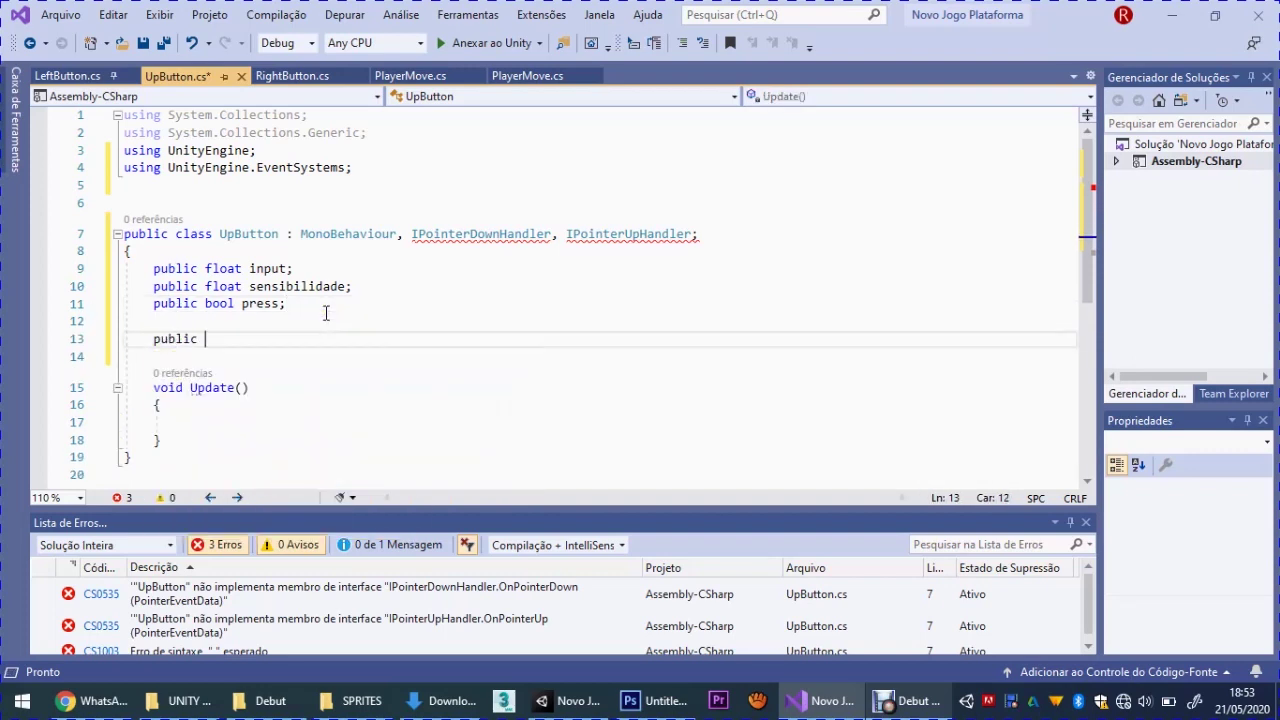
type("void ")
type("O")
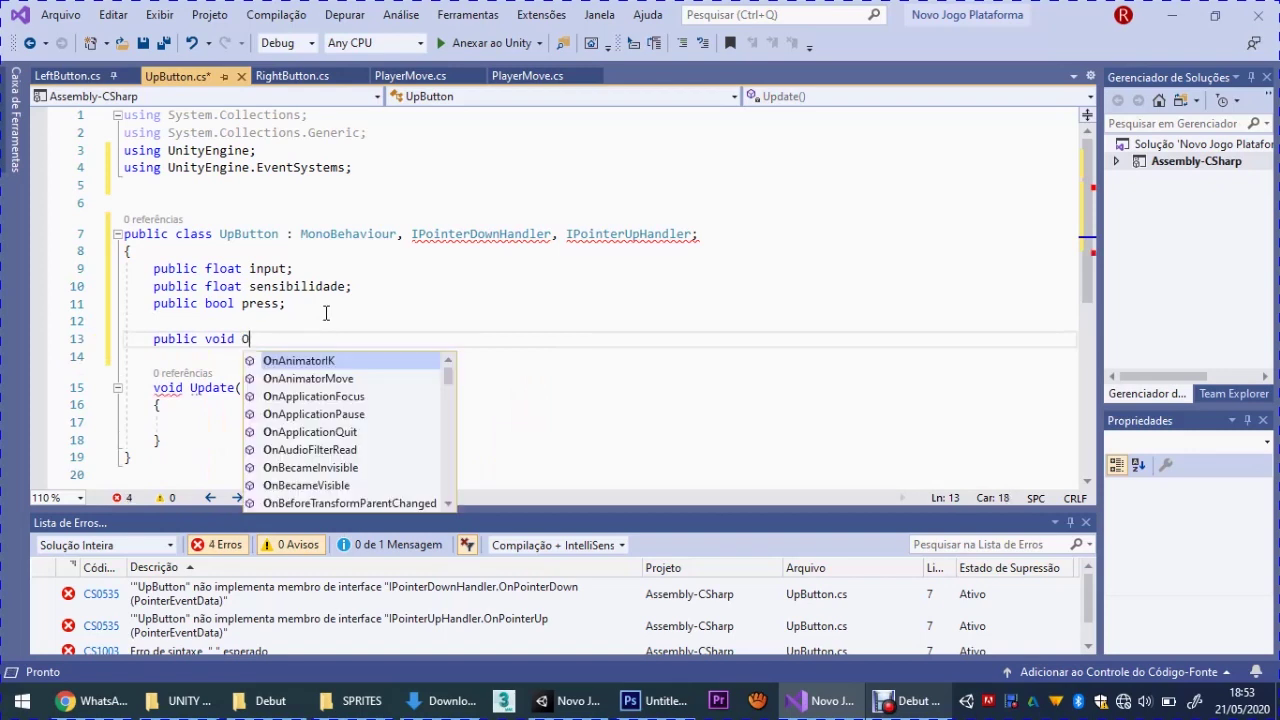
type("nPointe")
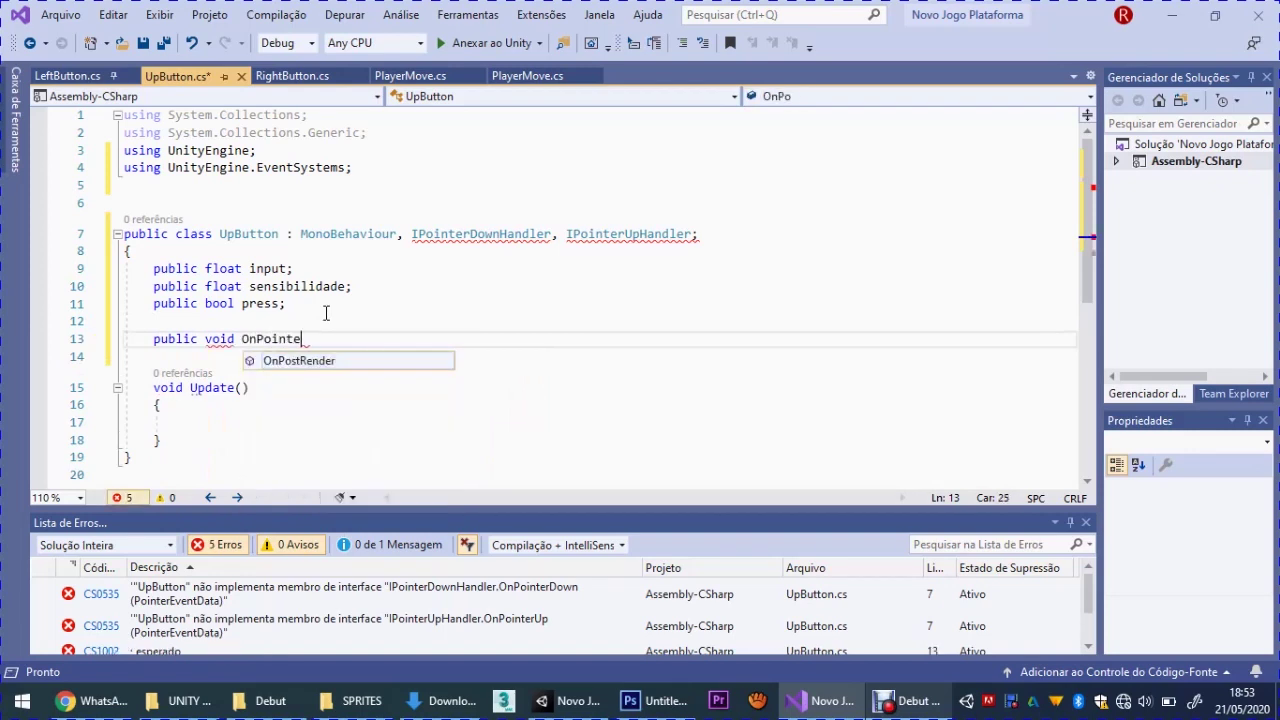
type("rDown(Ee")
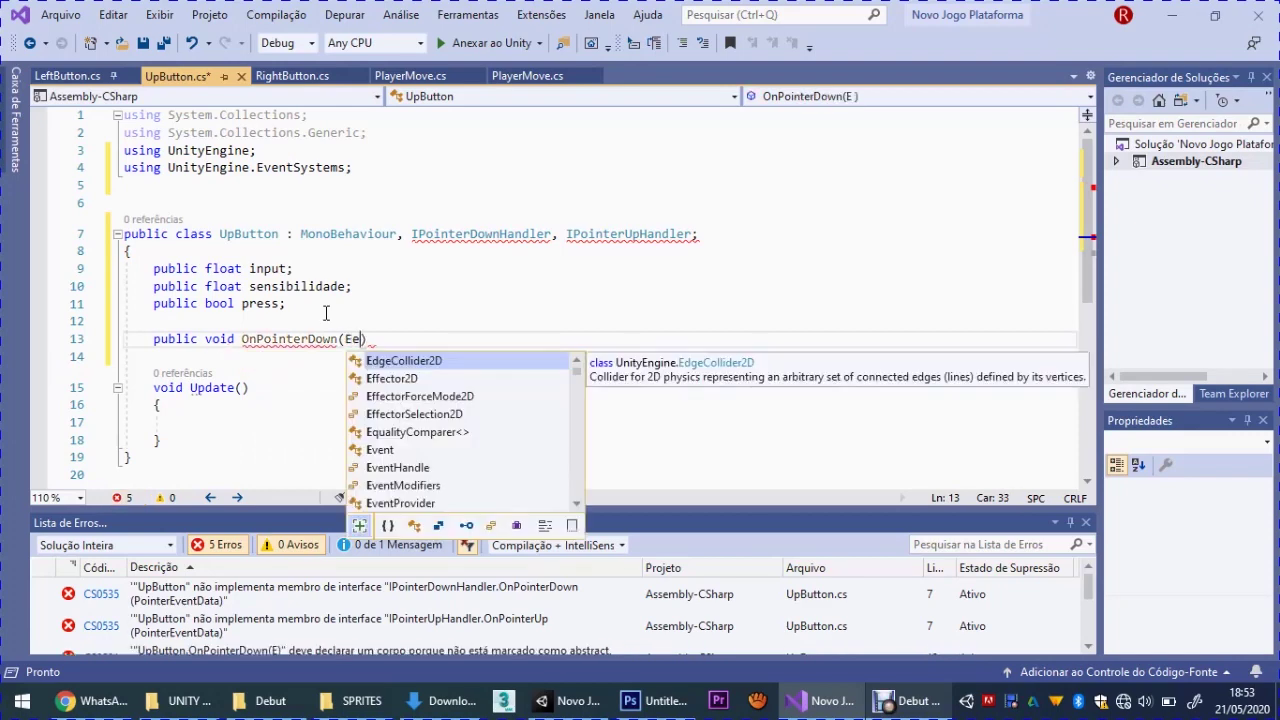
key("BackSpace")
type("Po")
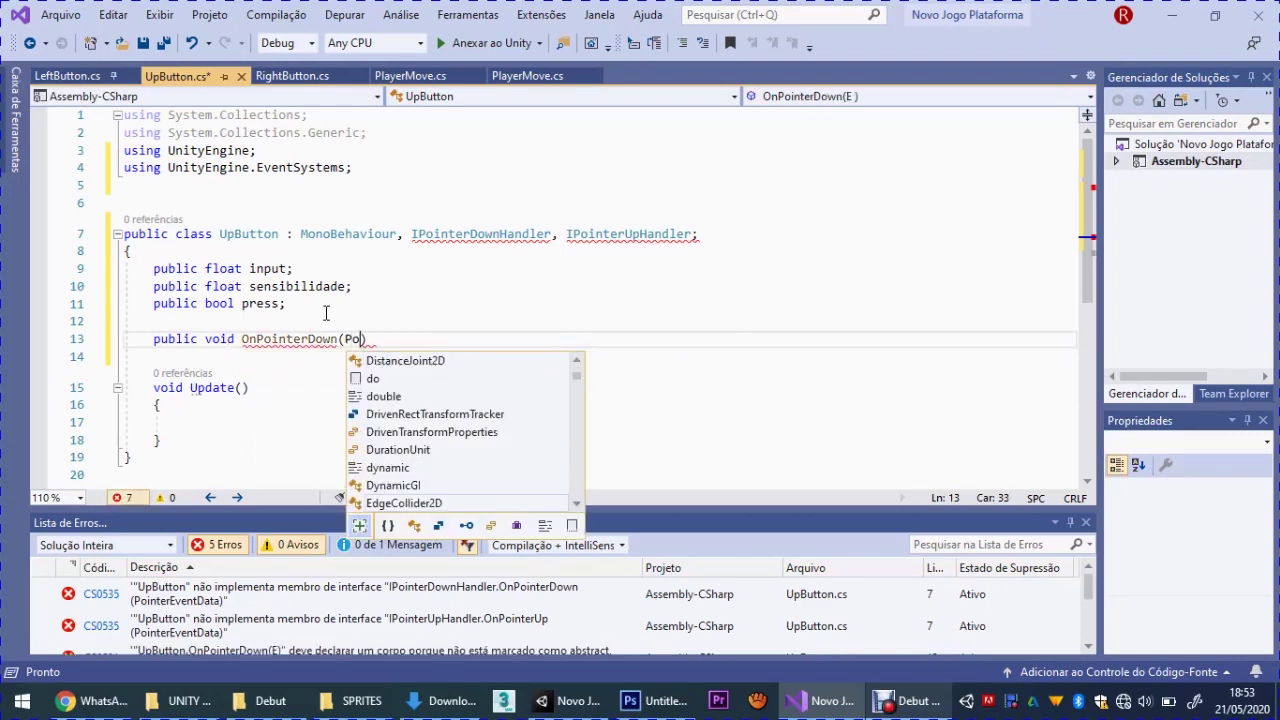
type("int")
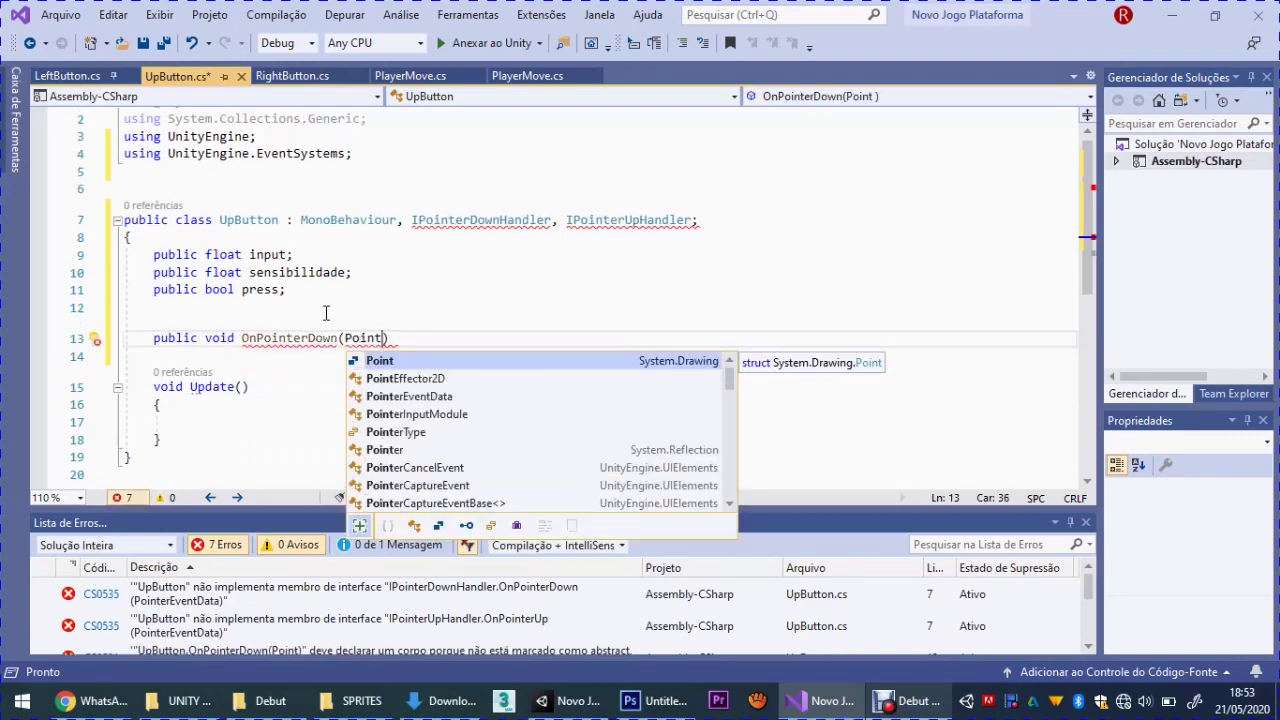
type("erE")
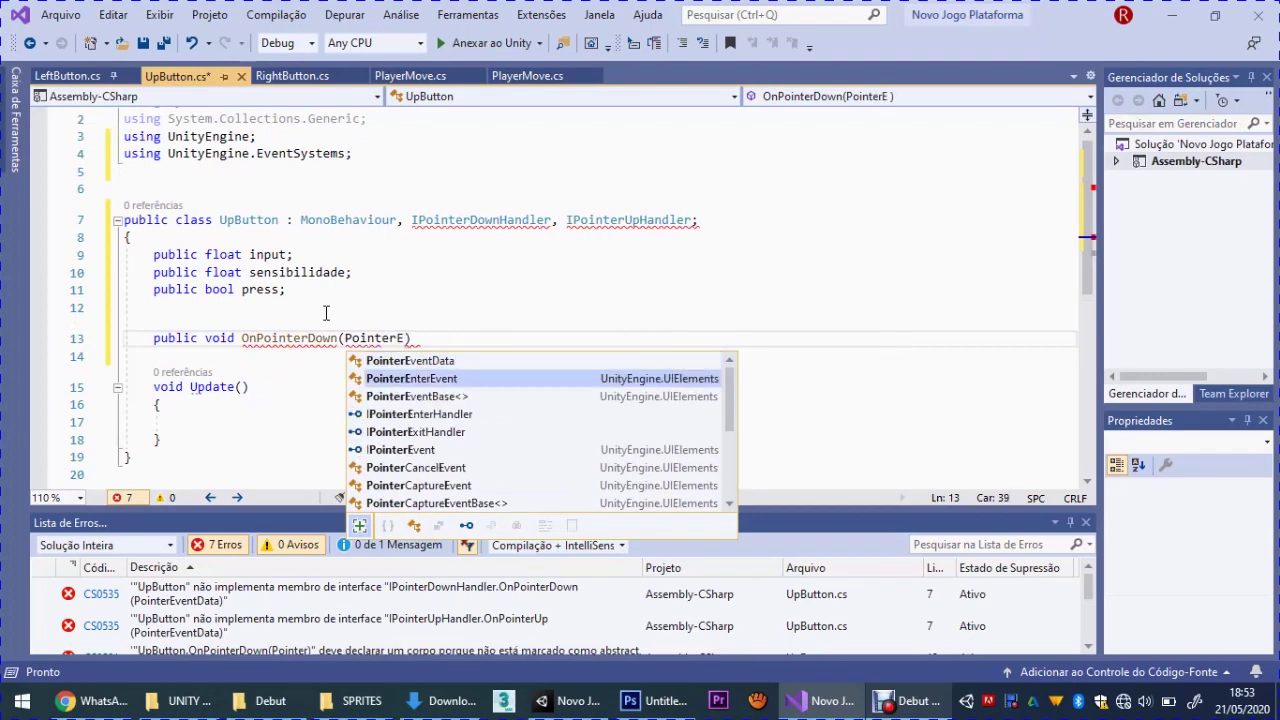
key("Tab")
type("evento)")
key("Return")
type("{")
key("Return")
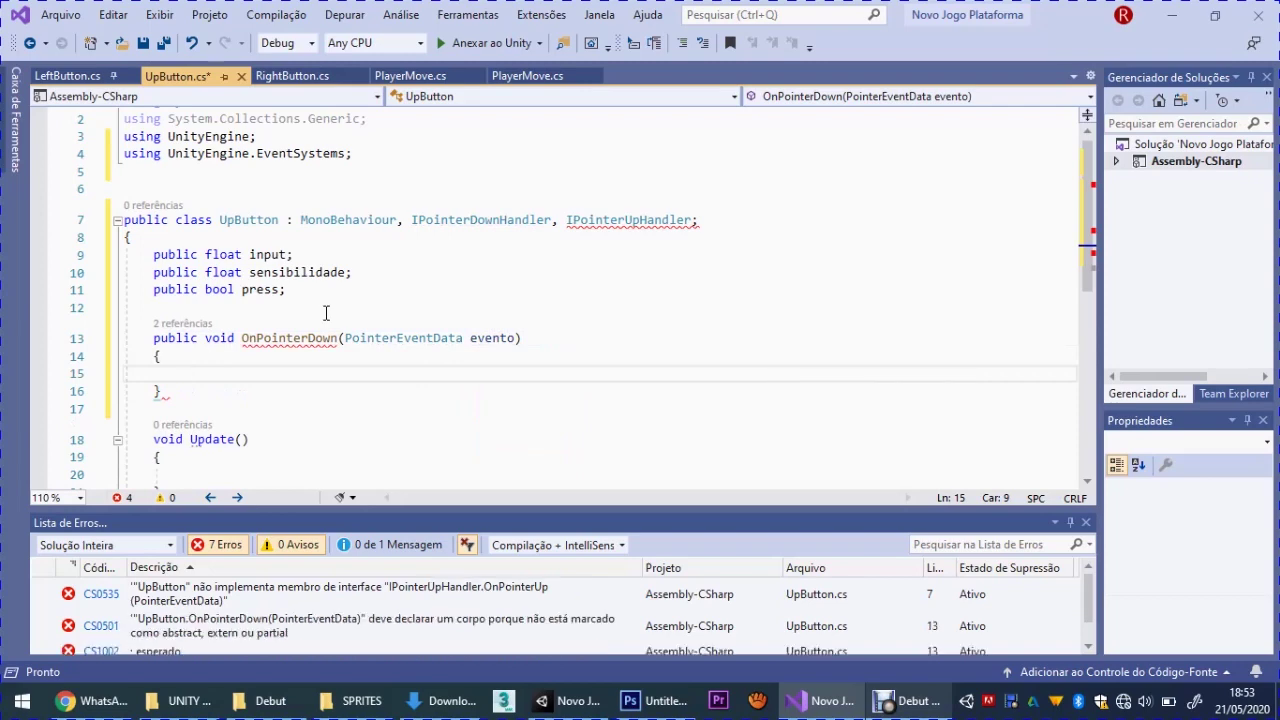
type("press = tr")
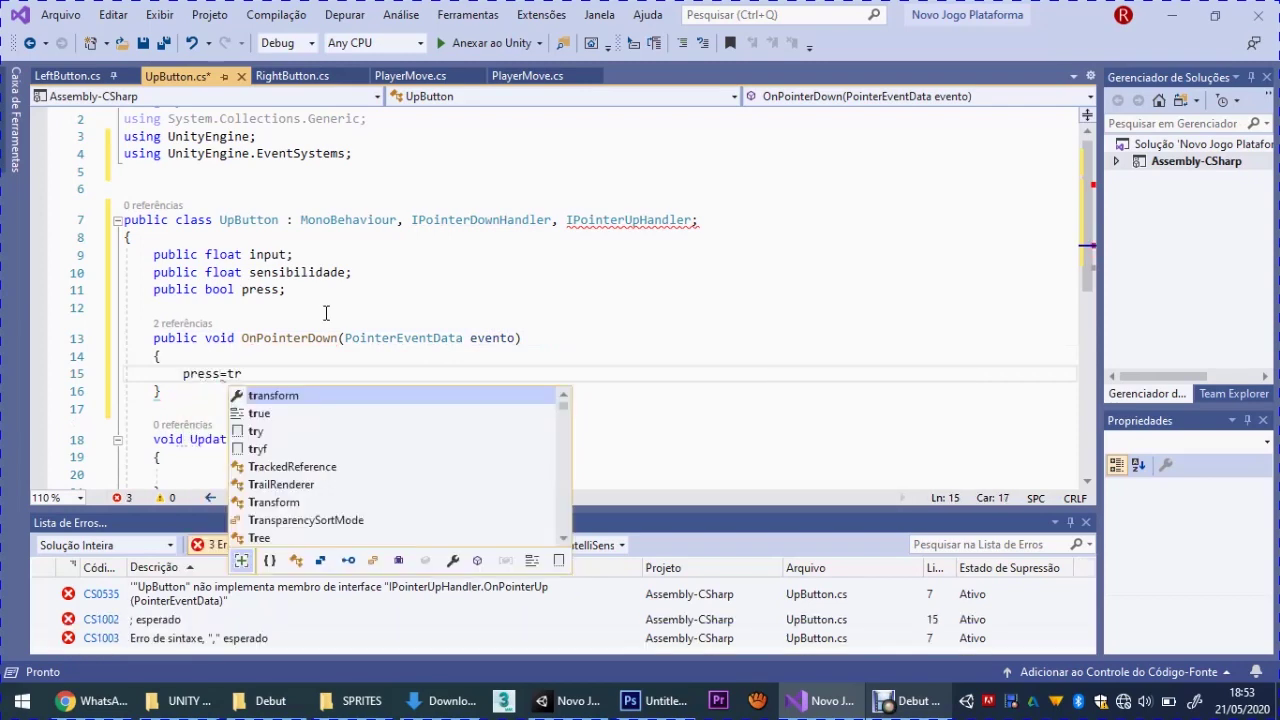
type("ue;")
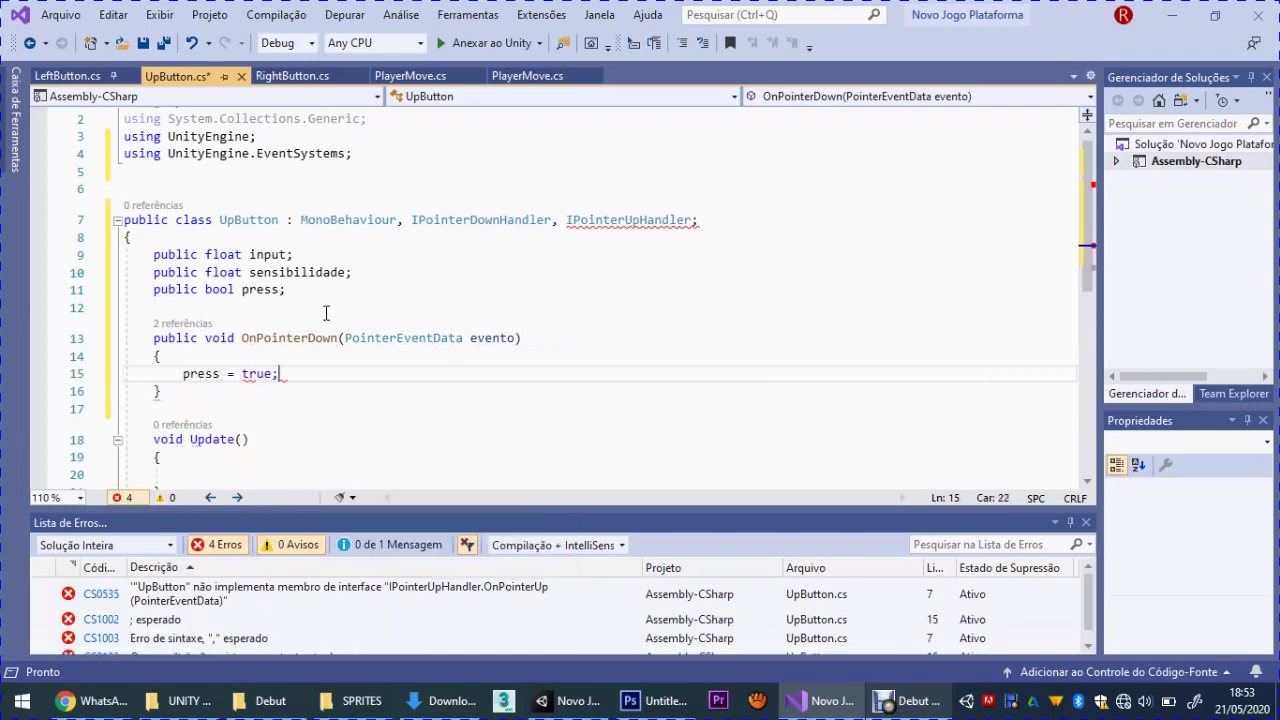
key("Down")
key("Down")
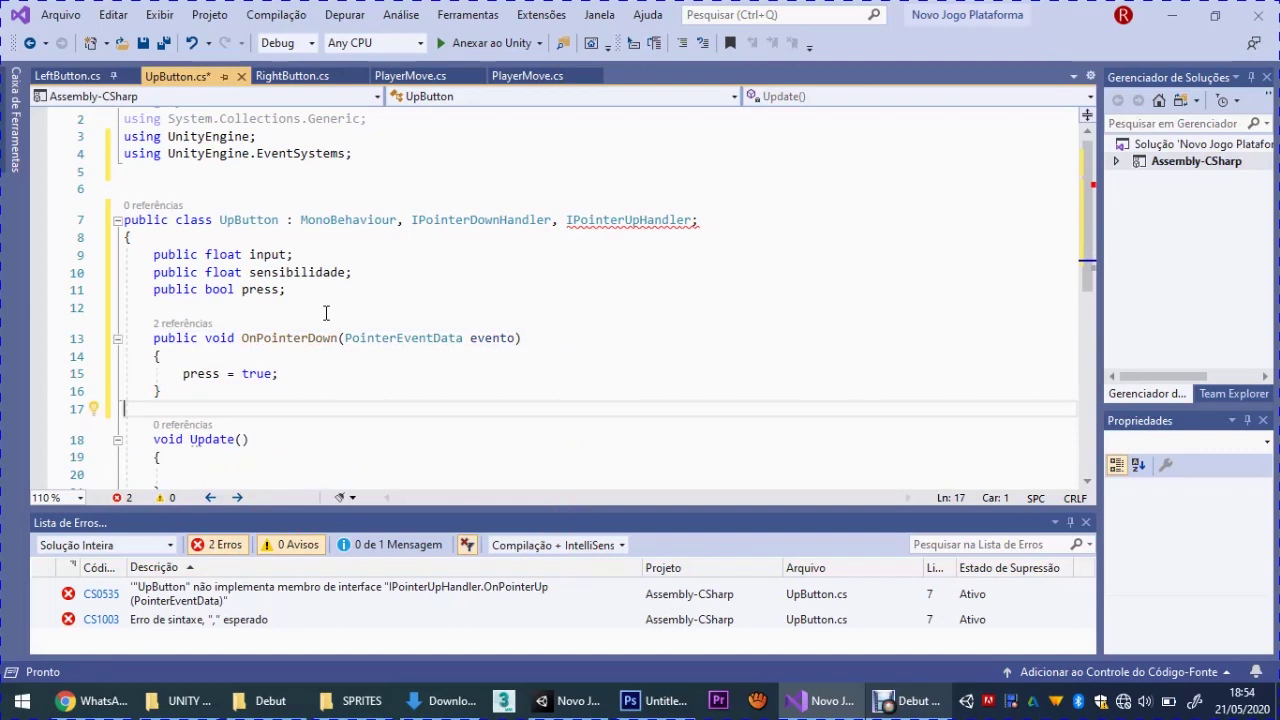
key("Up")
Write OnPointerUp(PointerEventData evento) setting 'press = false;', then begin a void Update() method
key("Return")
type("public ")
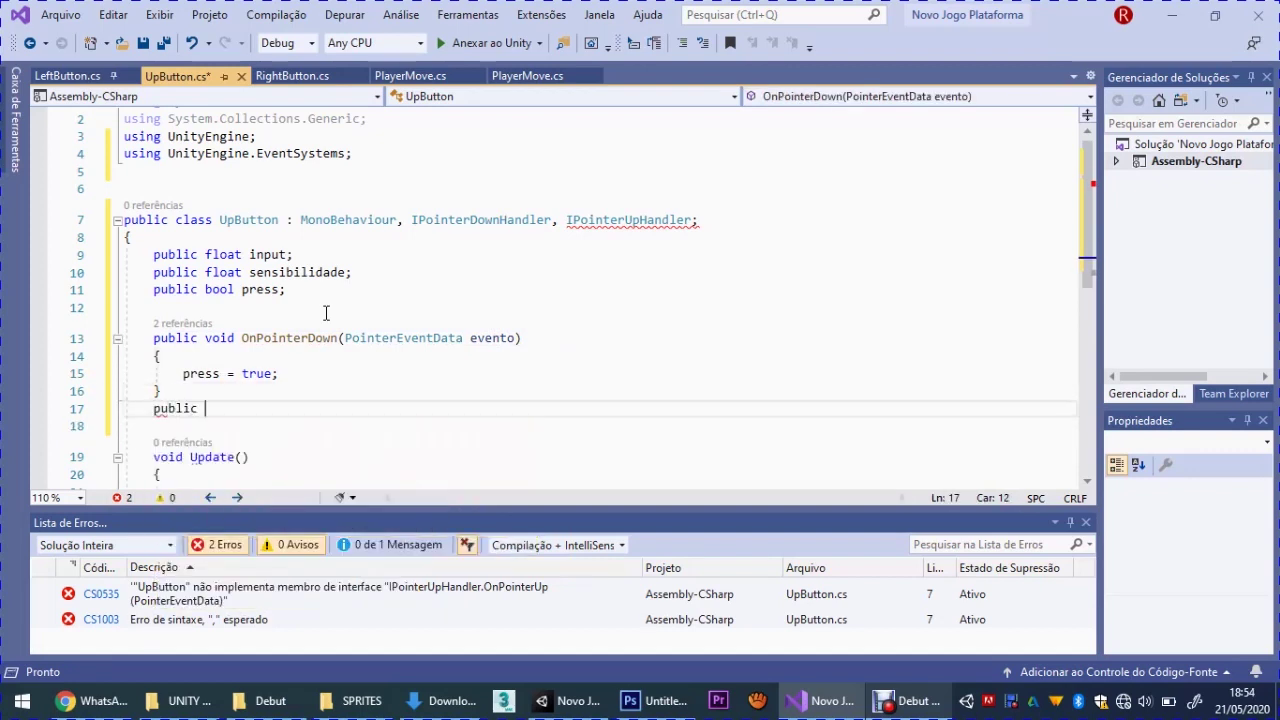
type("void OnPointerU")
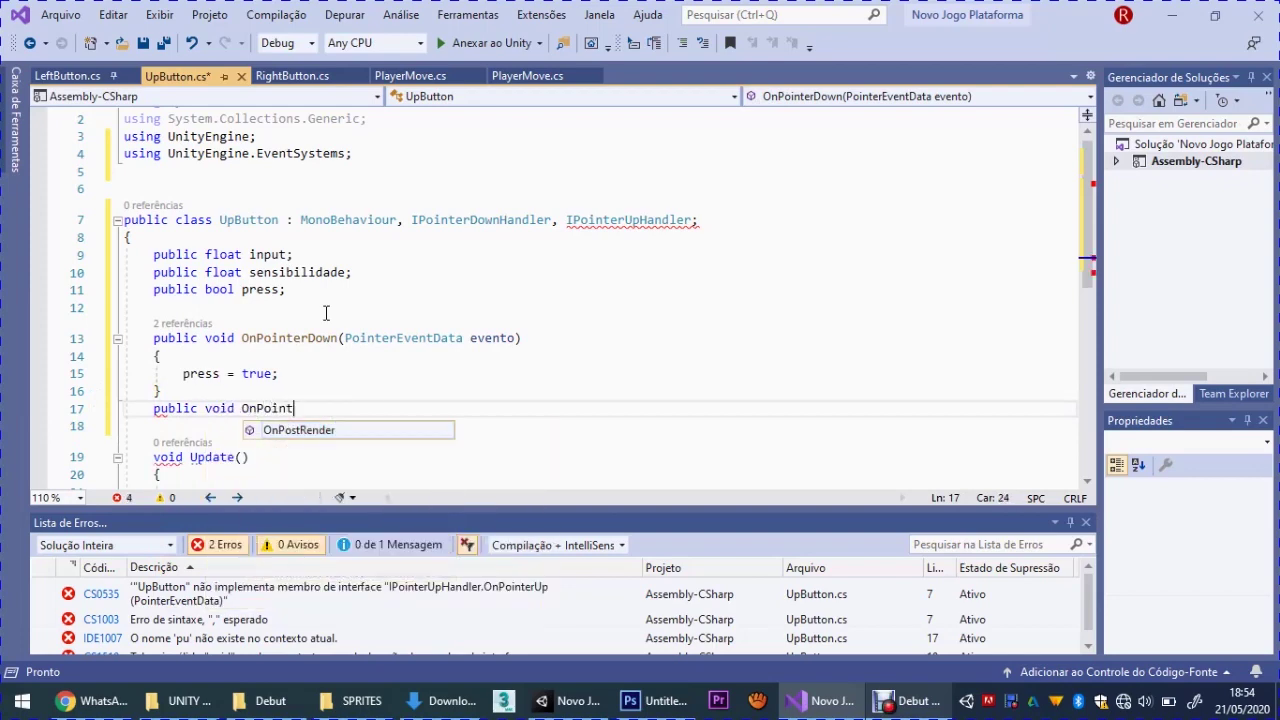
type("p(Po")
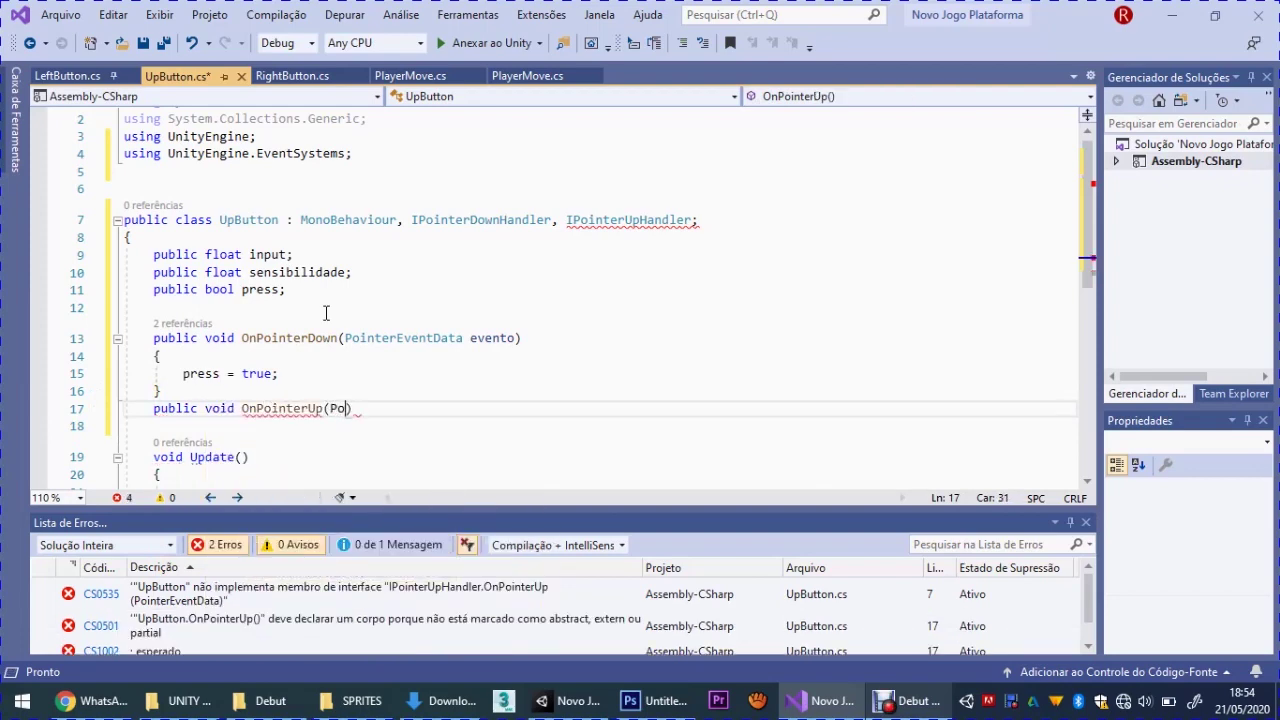
type("inter")
key("Down")
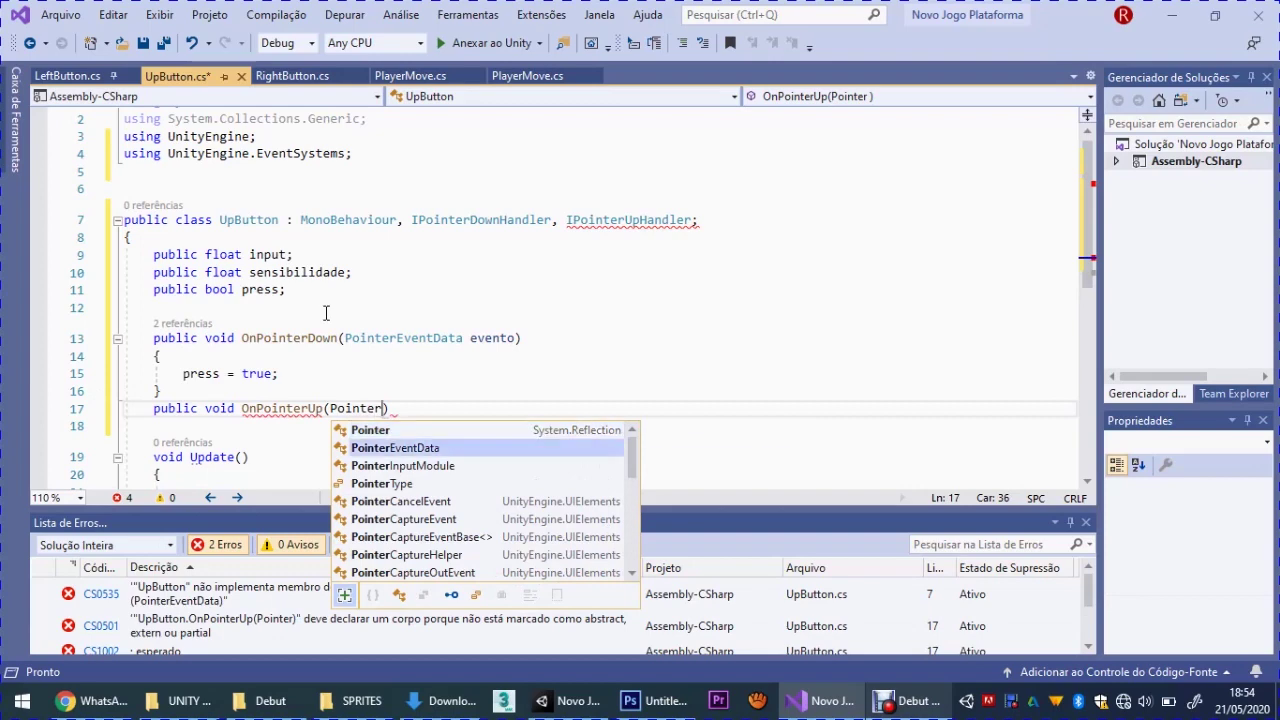
key("Tab")
type("evento)")
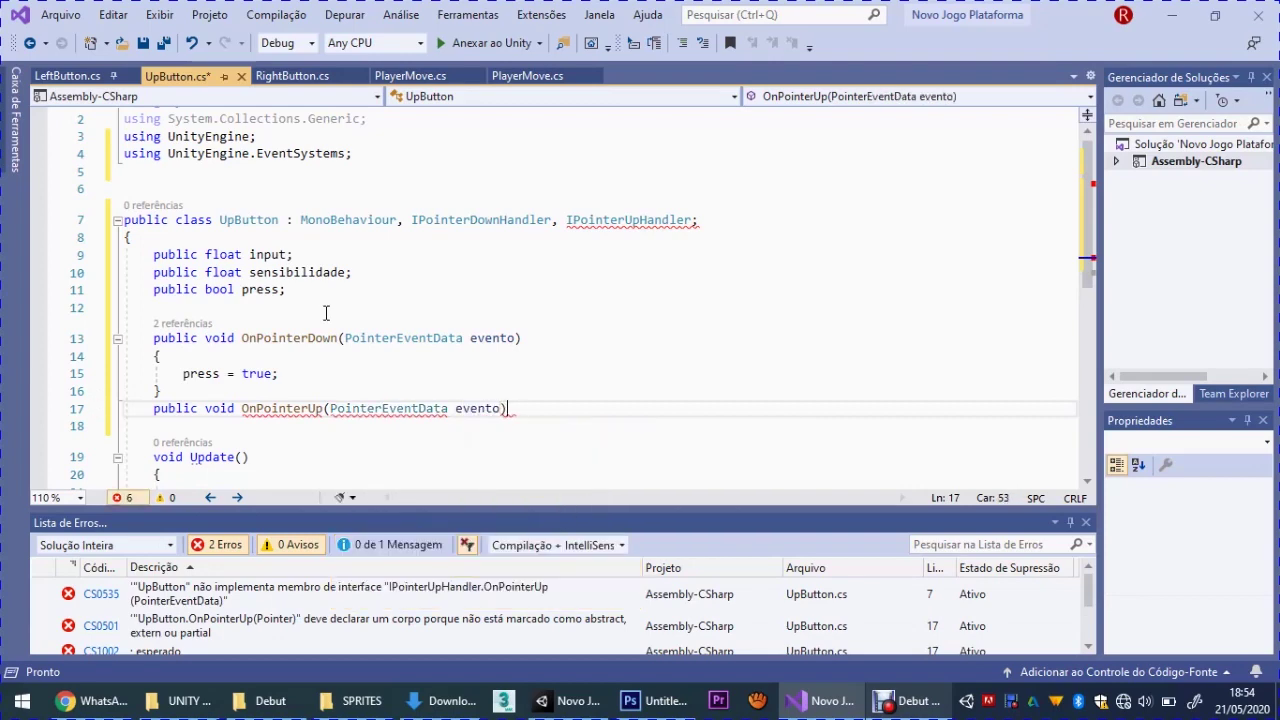
key("Return")
type("{")
key("Return")
type("pr")
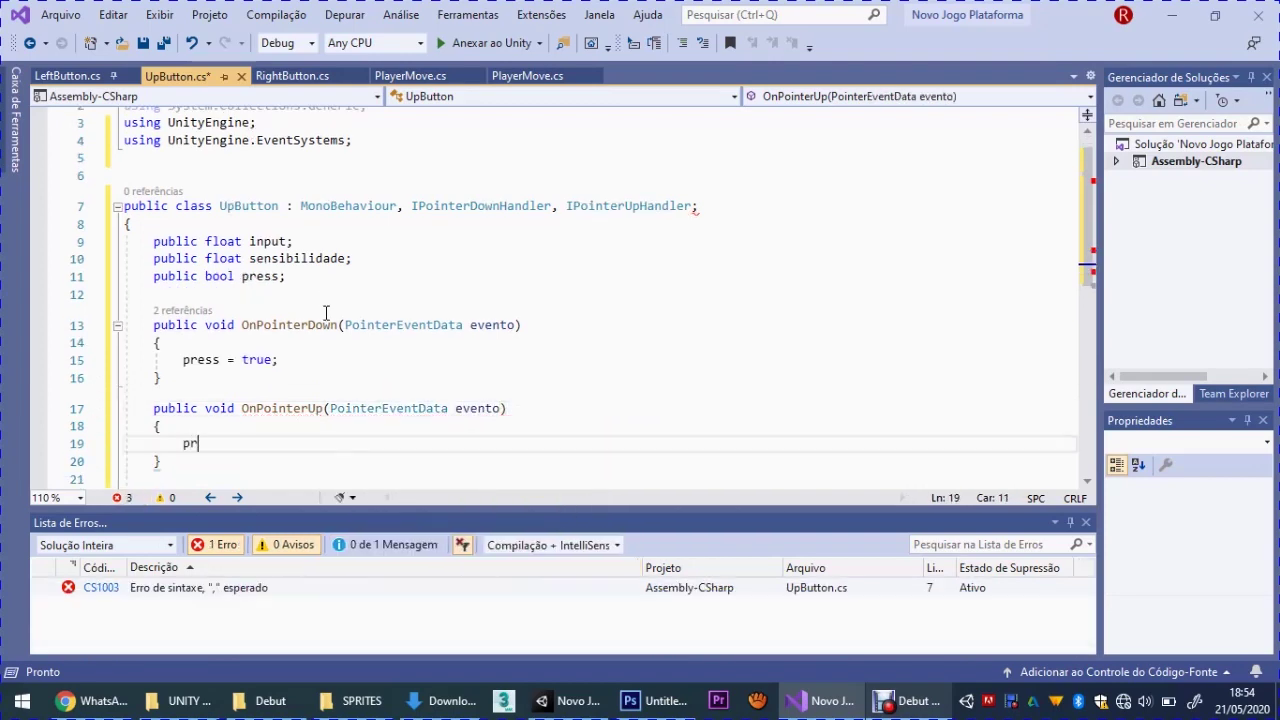
type("ess=")
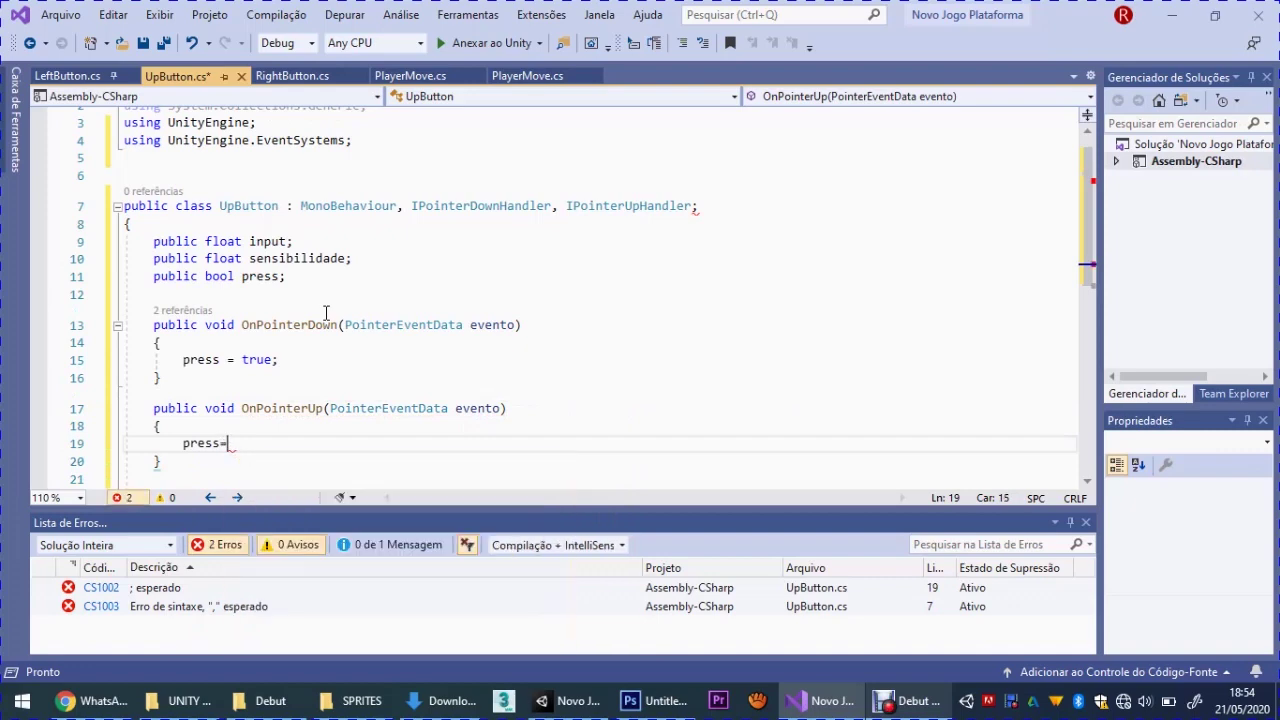
key("BackSpace")
type(" = false;")
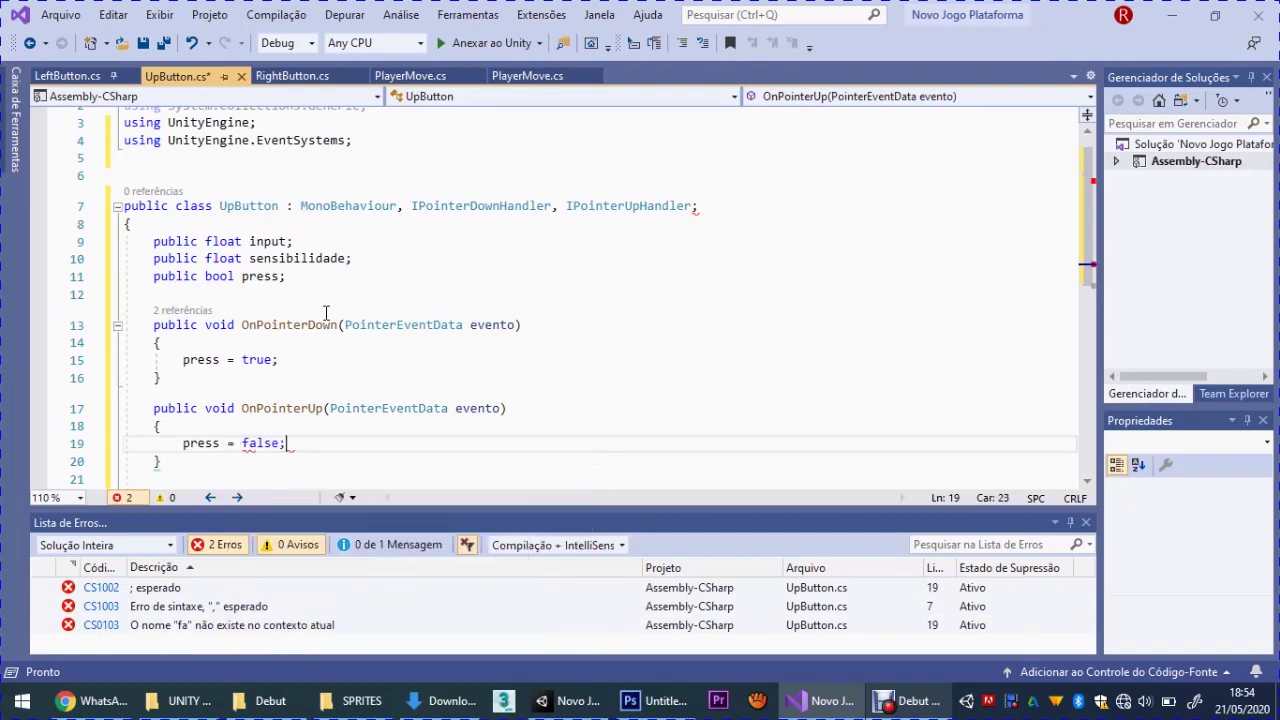
key("Down")
key("Down")
key("Return")
type("void Update()")
key("Return")
In Update, add 'if (press)' that increments input by Time.deltaTime * sensibilidade
type("{")
key("Return")
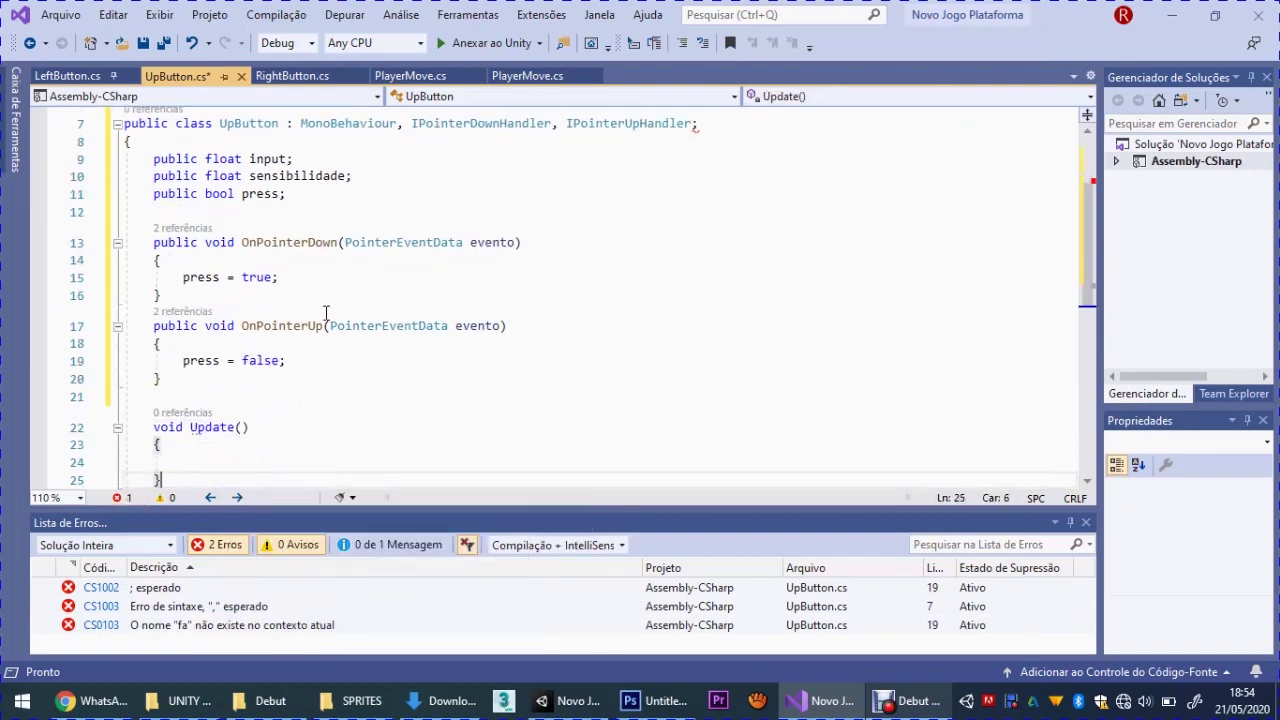
type("}")
key("Up")
type("if (p")
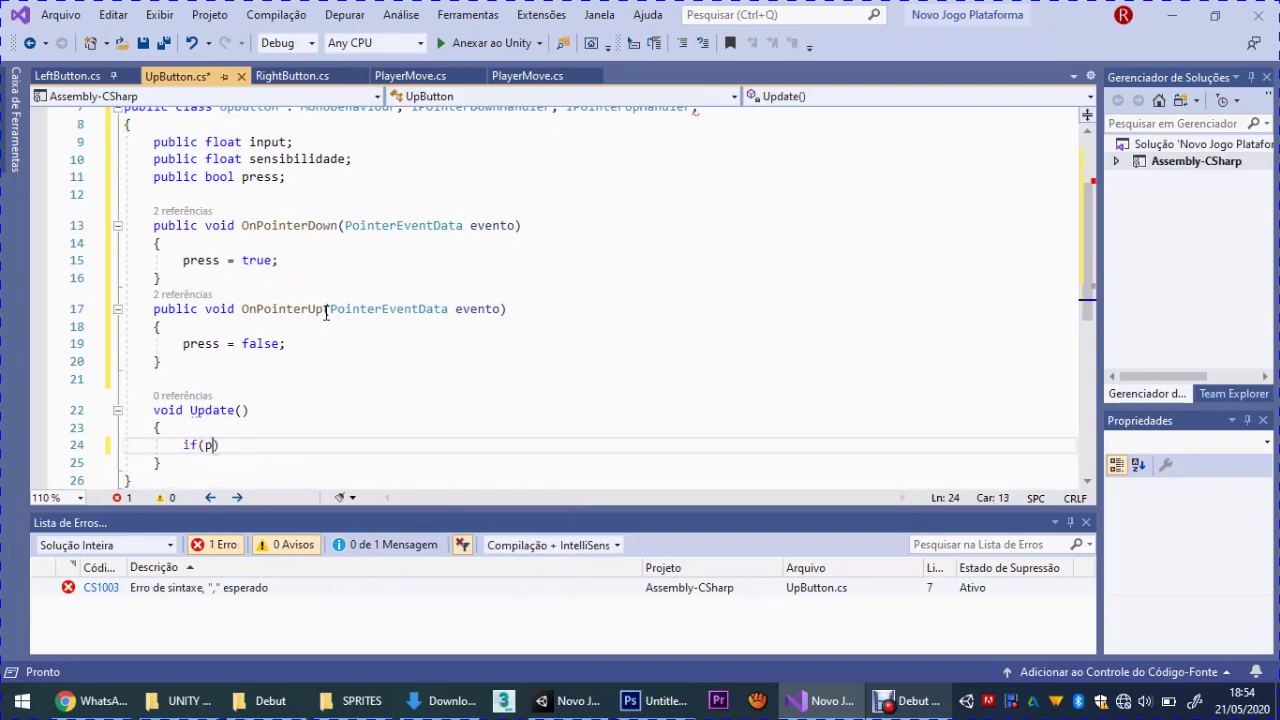
type("ress)")
key("Return")
type("{")
key("Return")
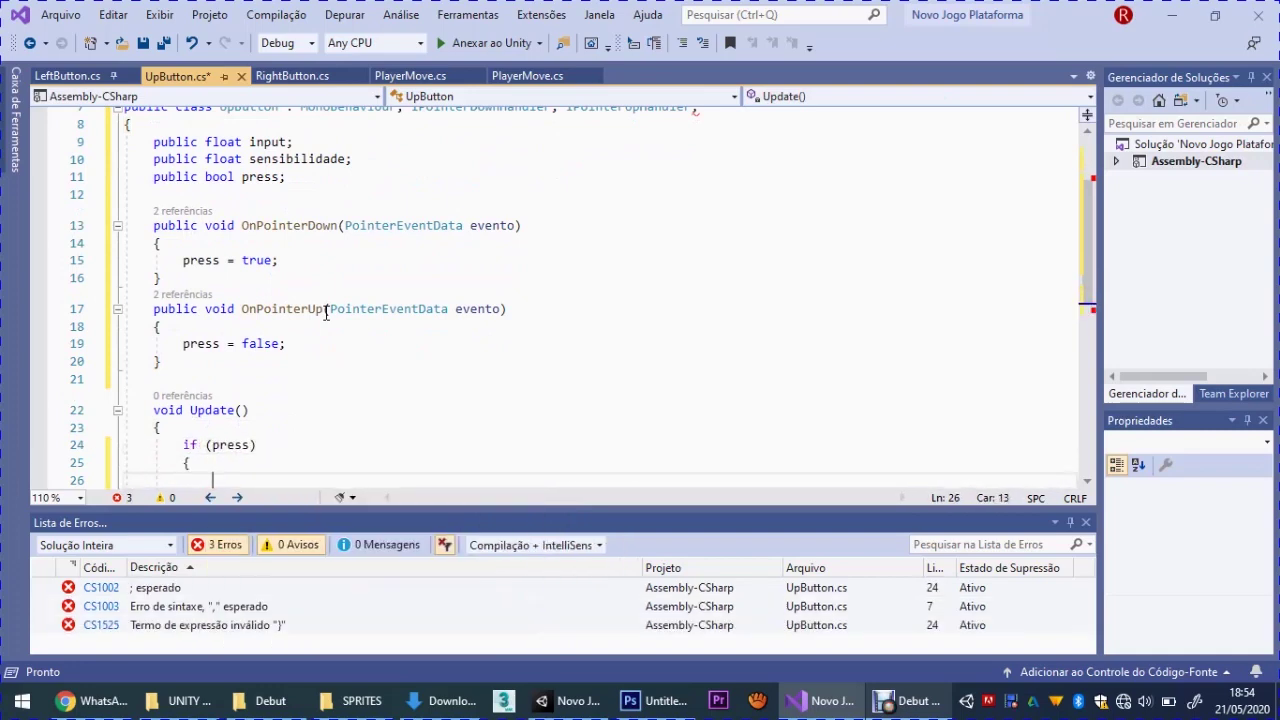
key("BackSpace")
type("input")
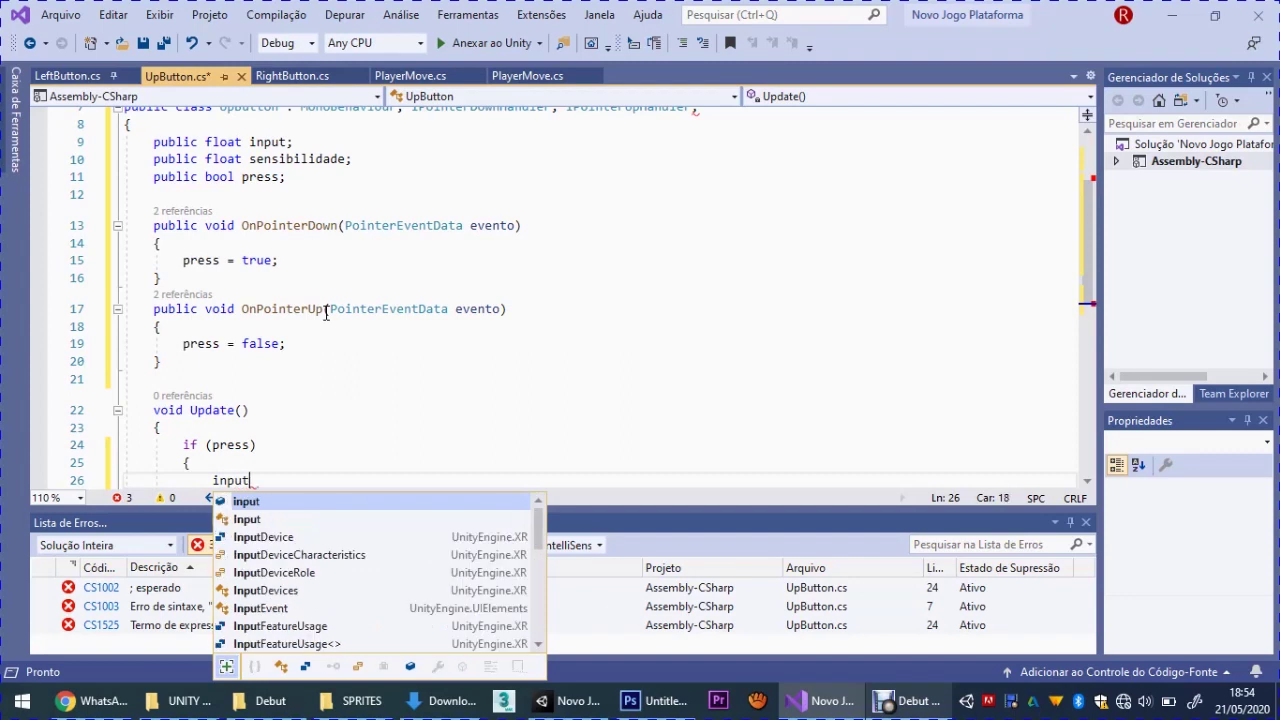
type("+=")
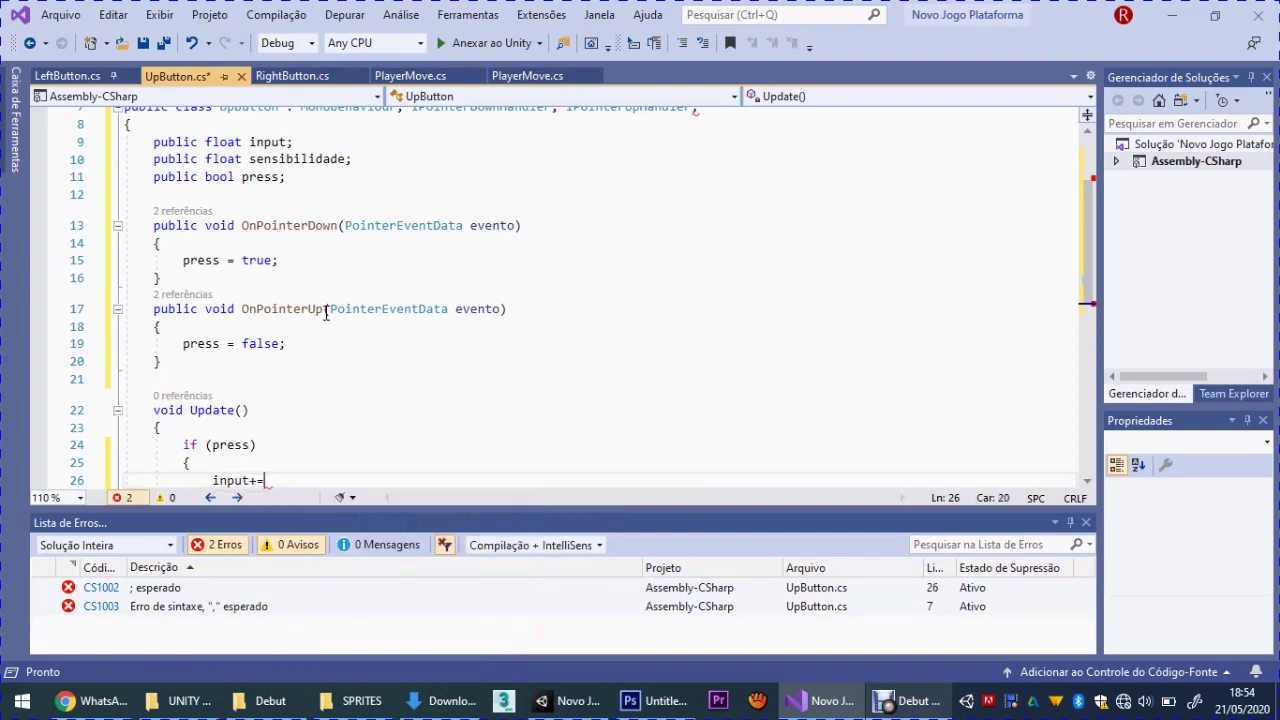
type("tim.")
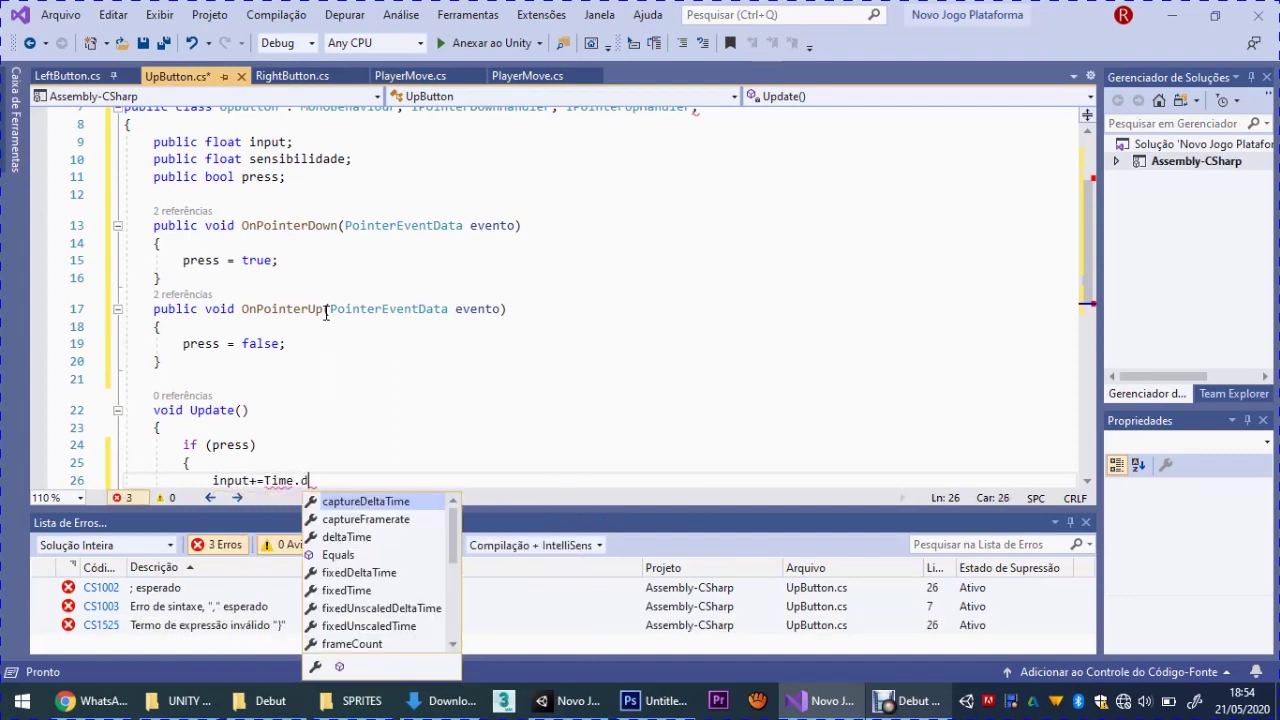
type("de")
key("Tab")
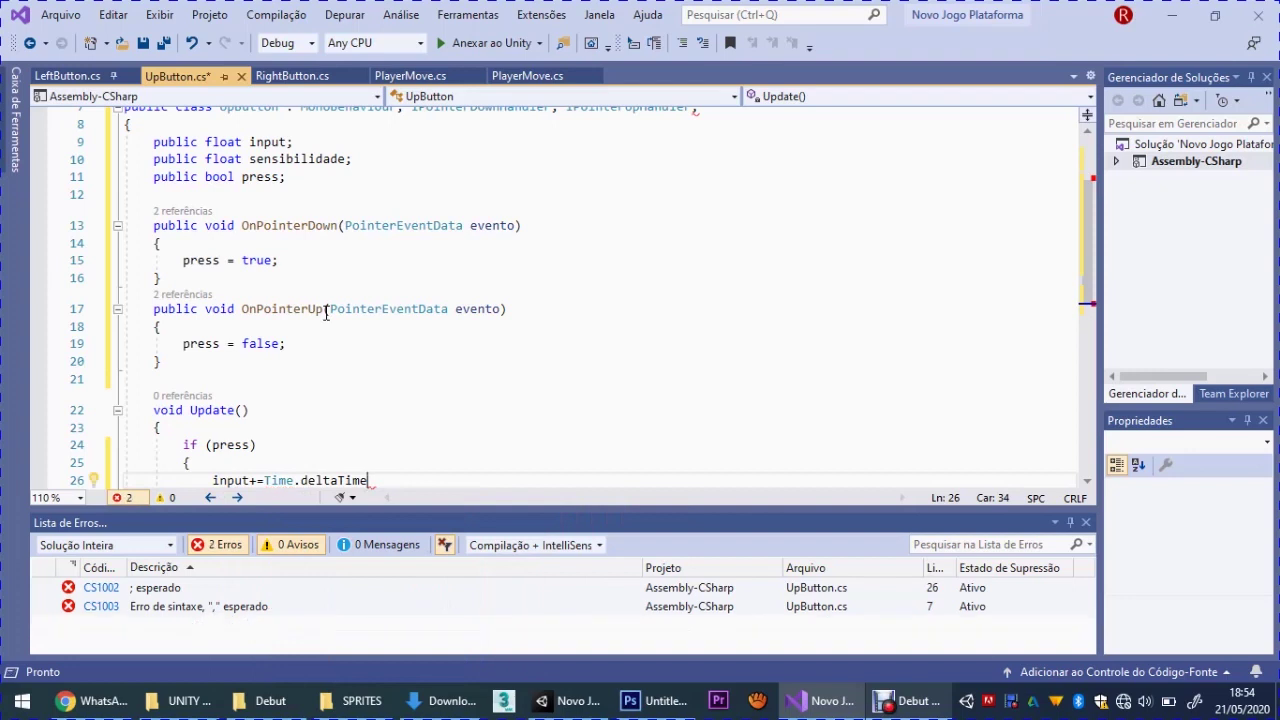
type("*sensi")
key("Tab")
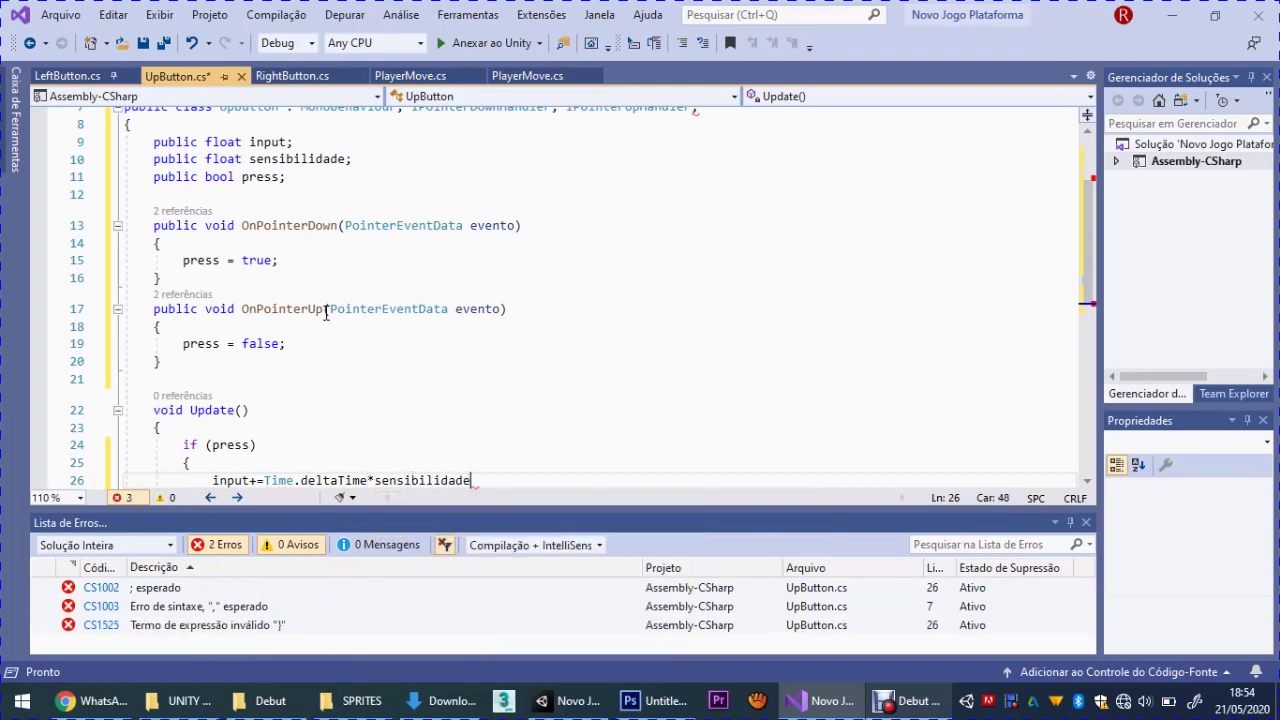
type(";")
key("Down")
key("Down")
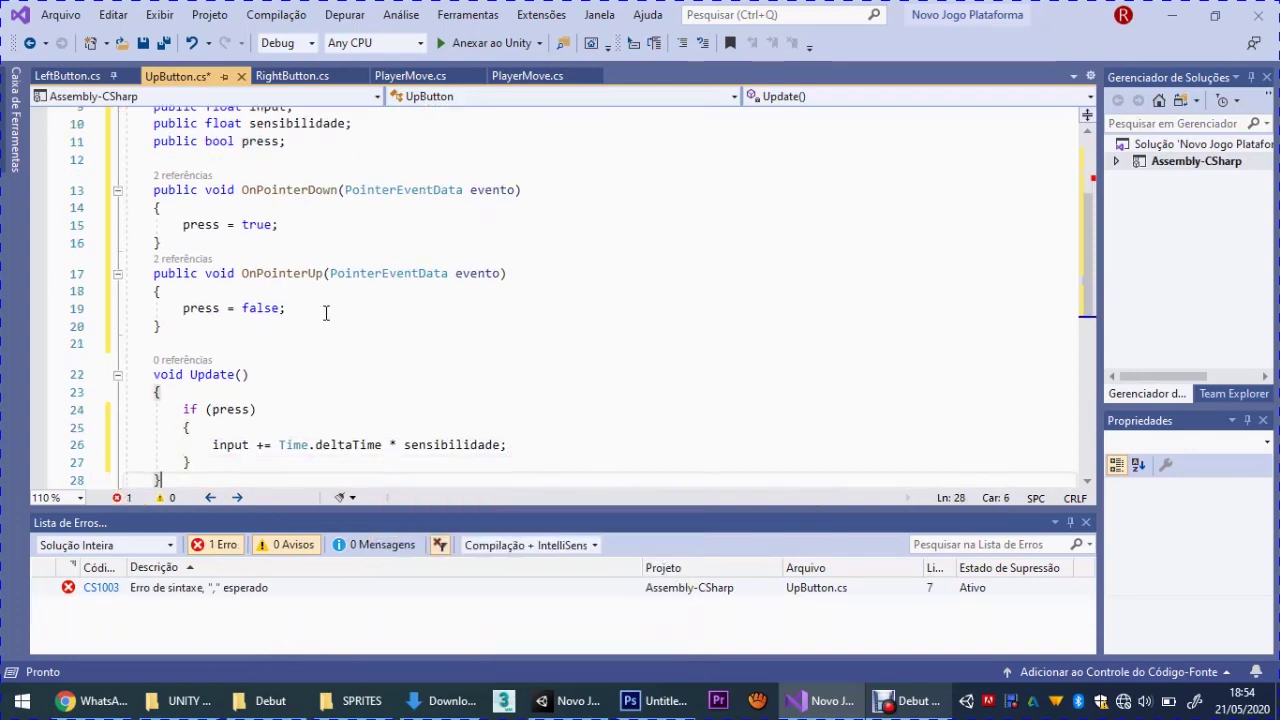
Give sensibilidade a default value of 3, save, and open a new line inside the if block
left_click(346, 124)
type("=3")
key("ctrl+s")
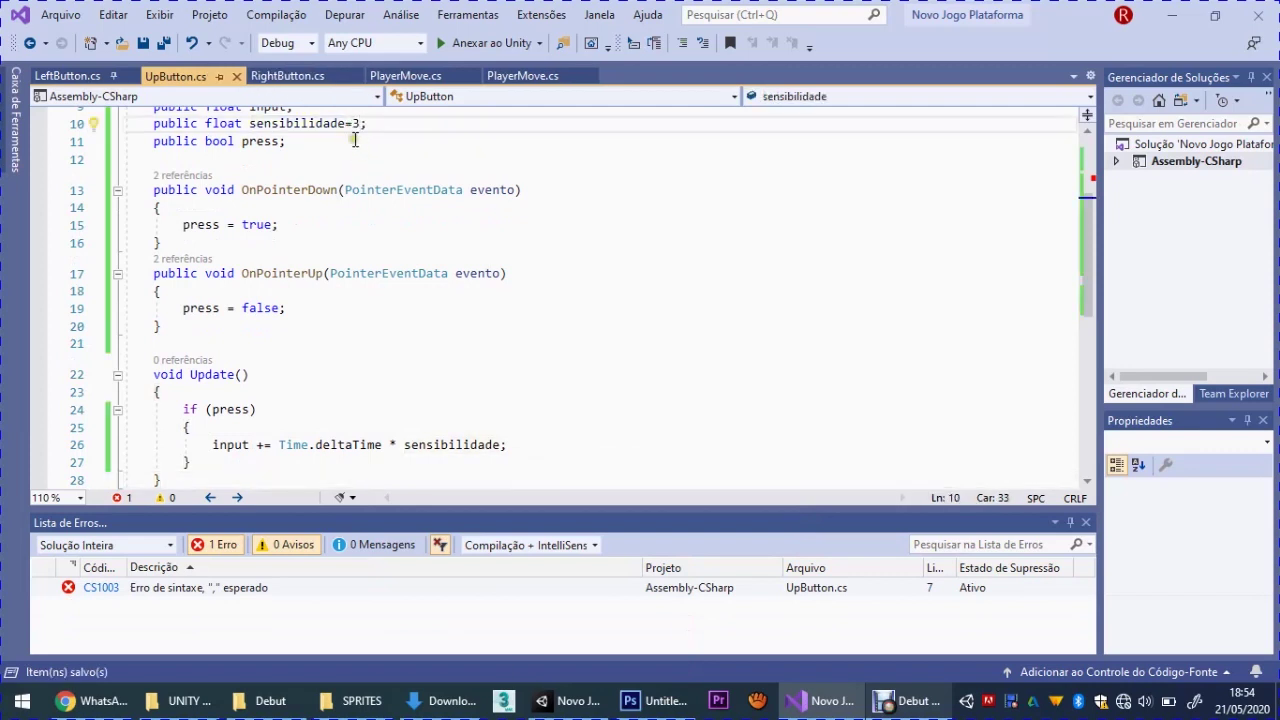
left_click(507, 446)
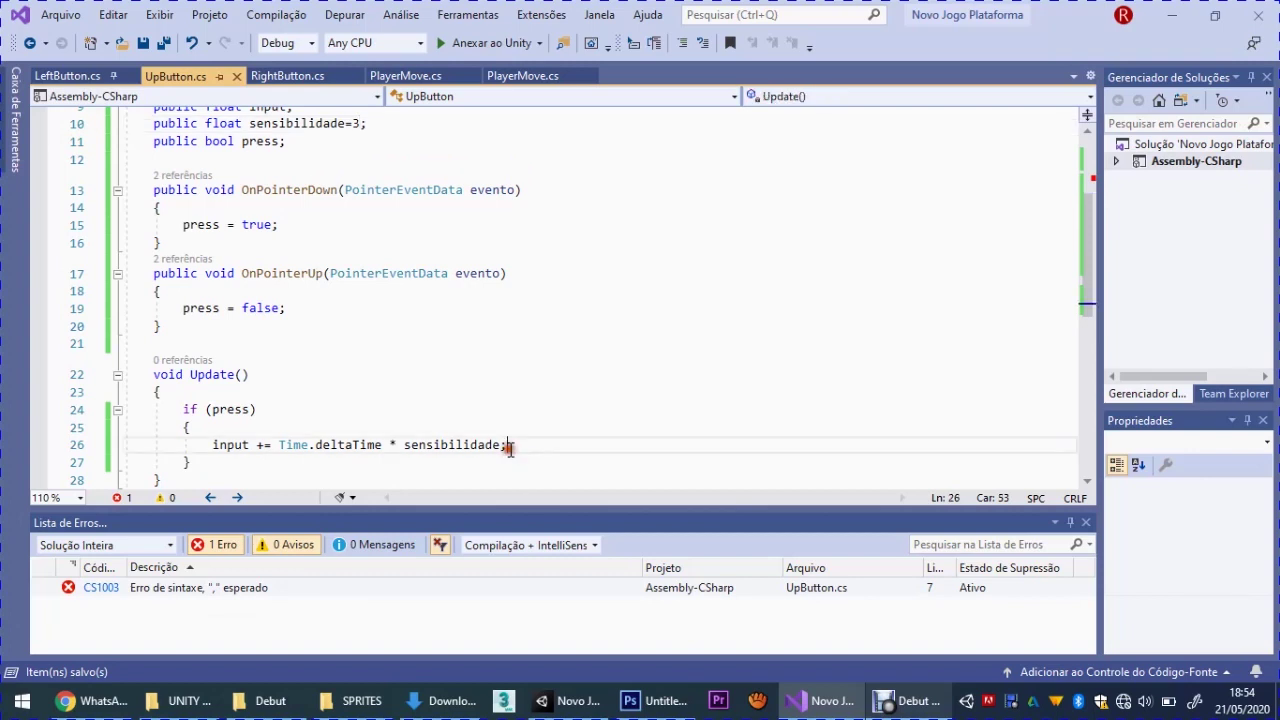
left_click(278, 466)
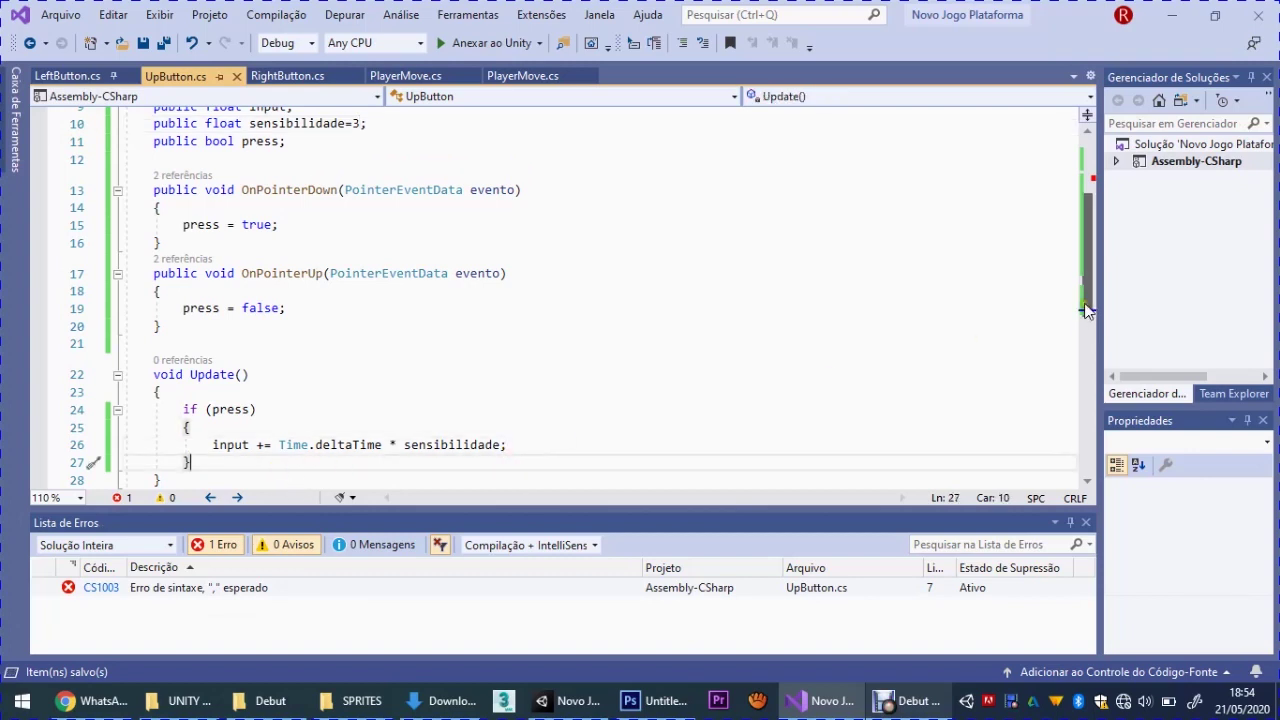
left_click_drag(1087, 320, 1085, 370)
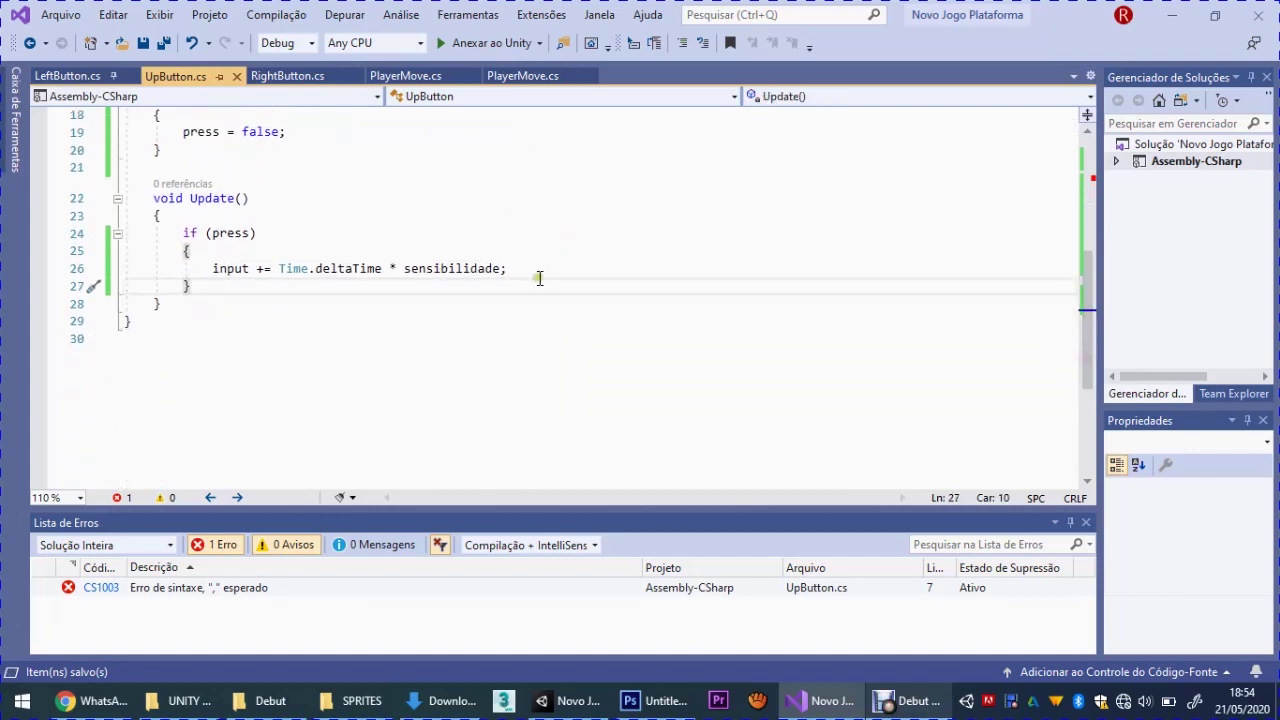
key("Return")
type("pla")
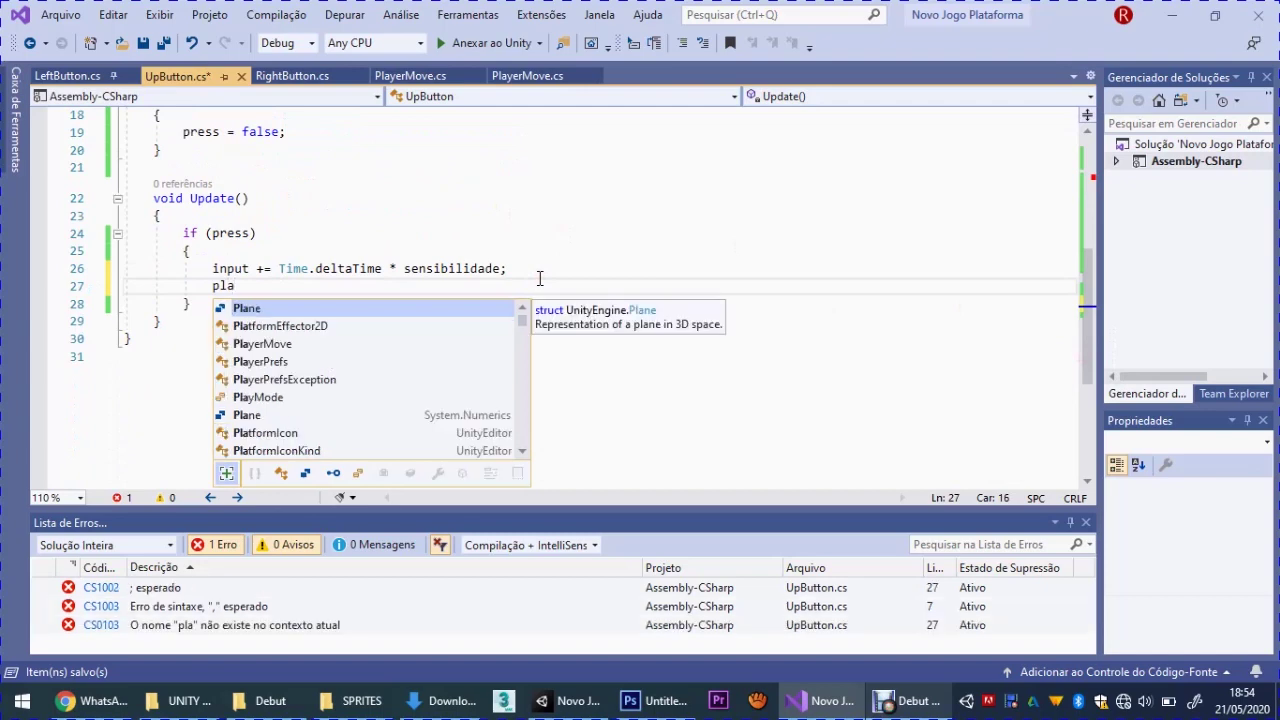
type("te")
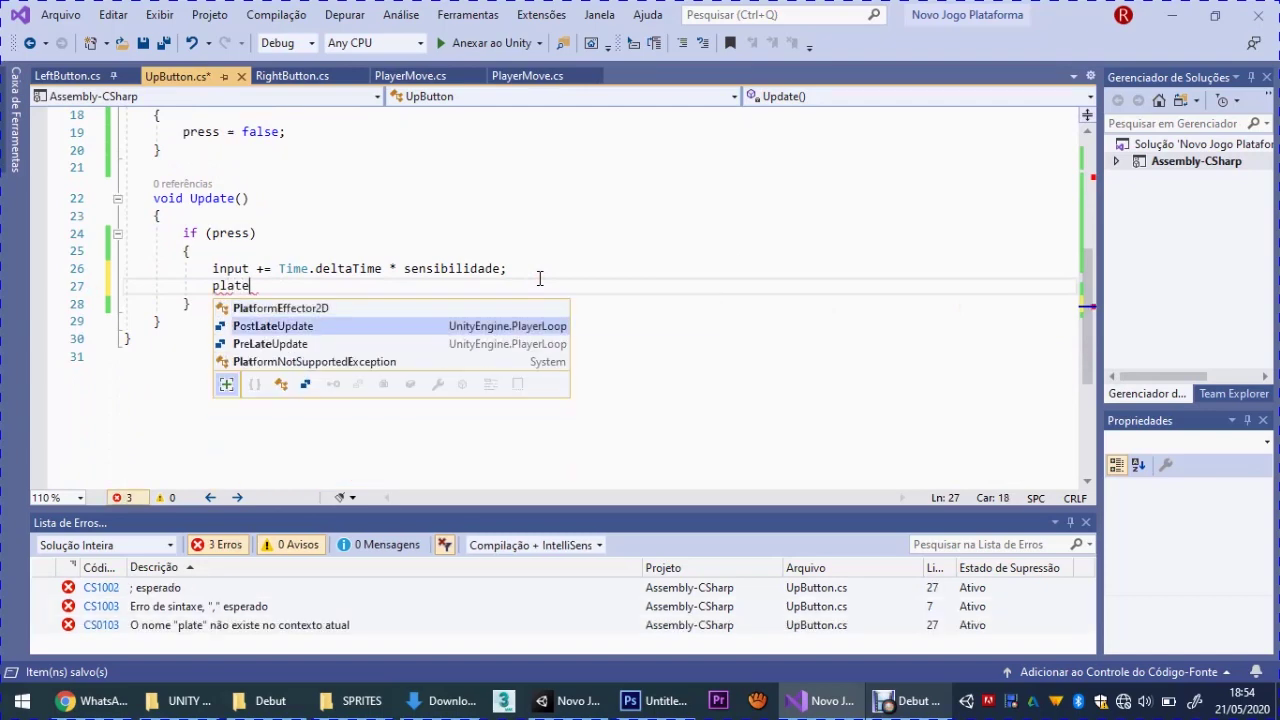
Add a line getting the PlayerMove player via GameObject.Find("personagem").GetComponent<PlayerMove>()
key("BackSpace")
key("BackSpace")
key("BackSpace")
key("BackSpace")
type("Pla")
key("Down")
key("Down")
key("space")
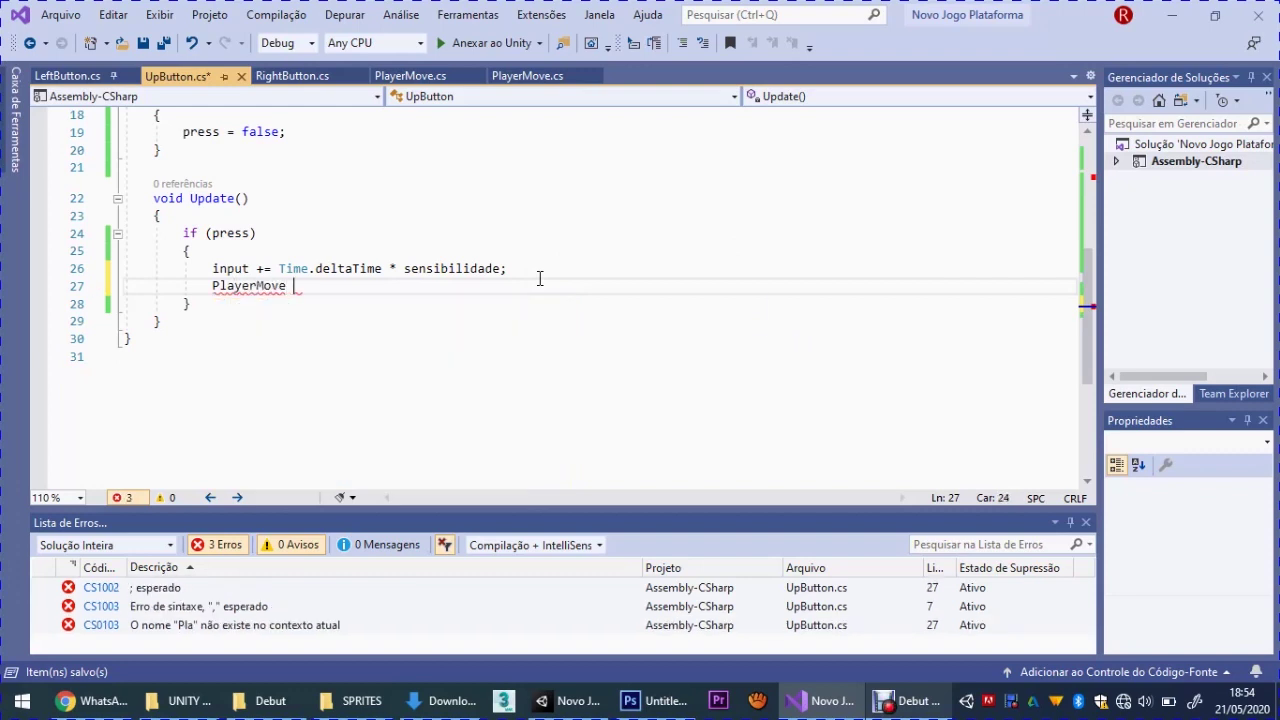
type("pla")
type("yer=Game")
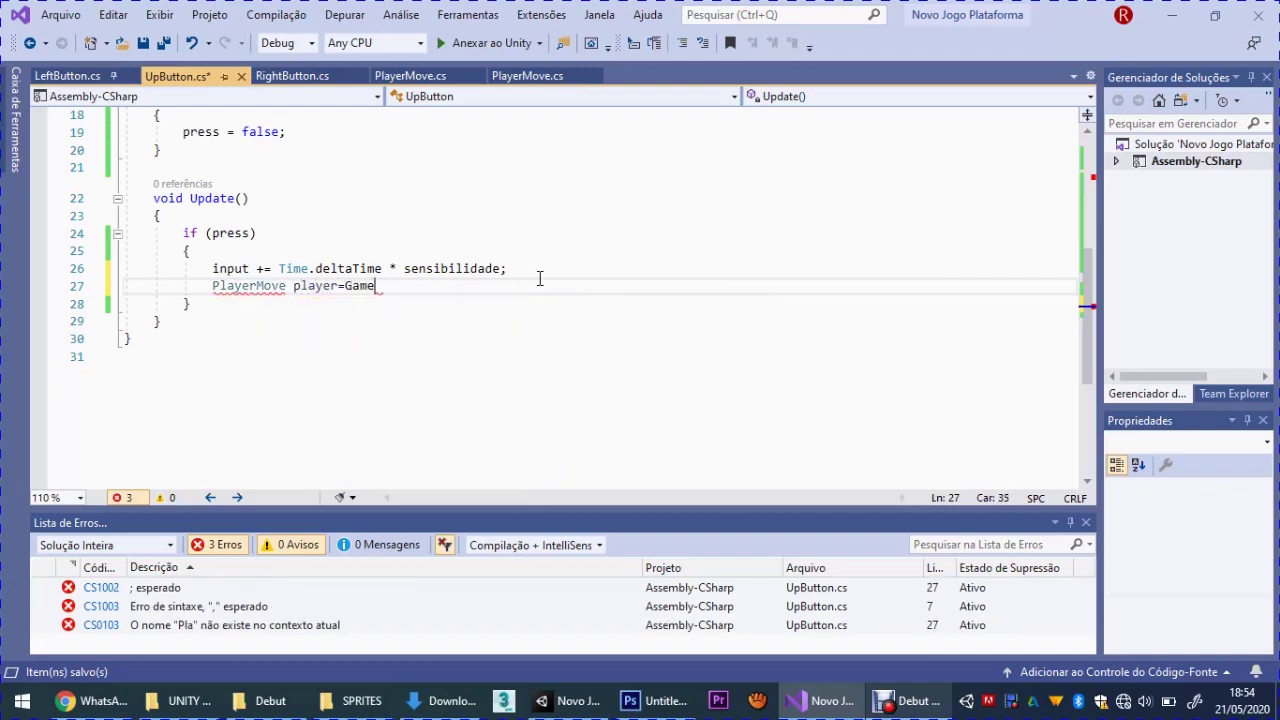
type("Object.Find")
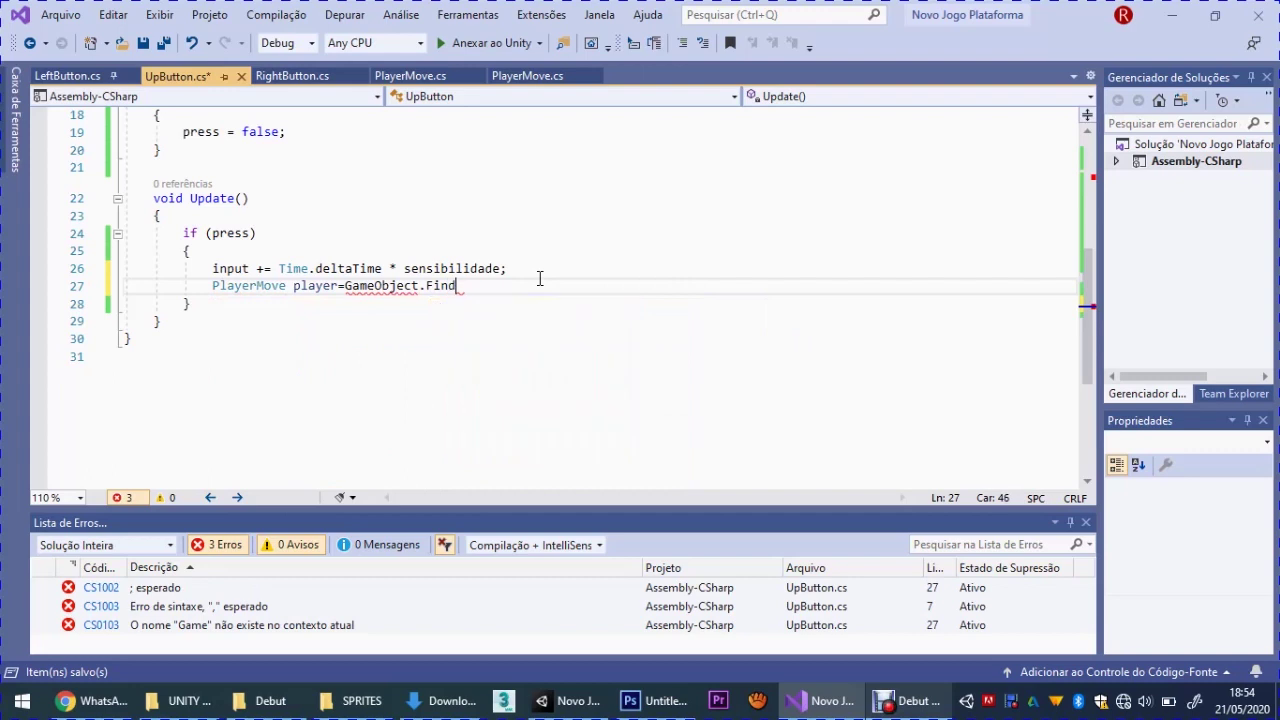
type("(\"personagem")
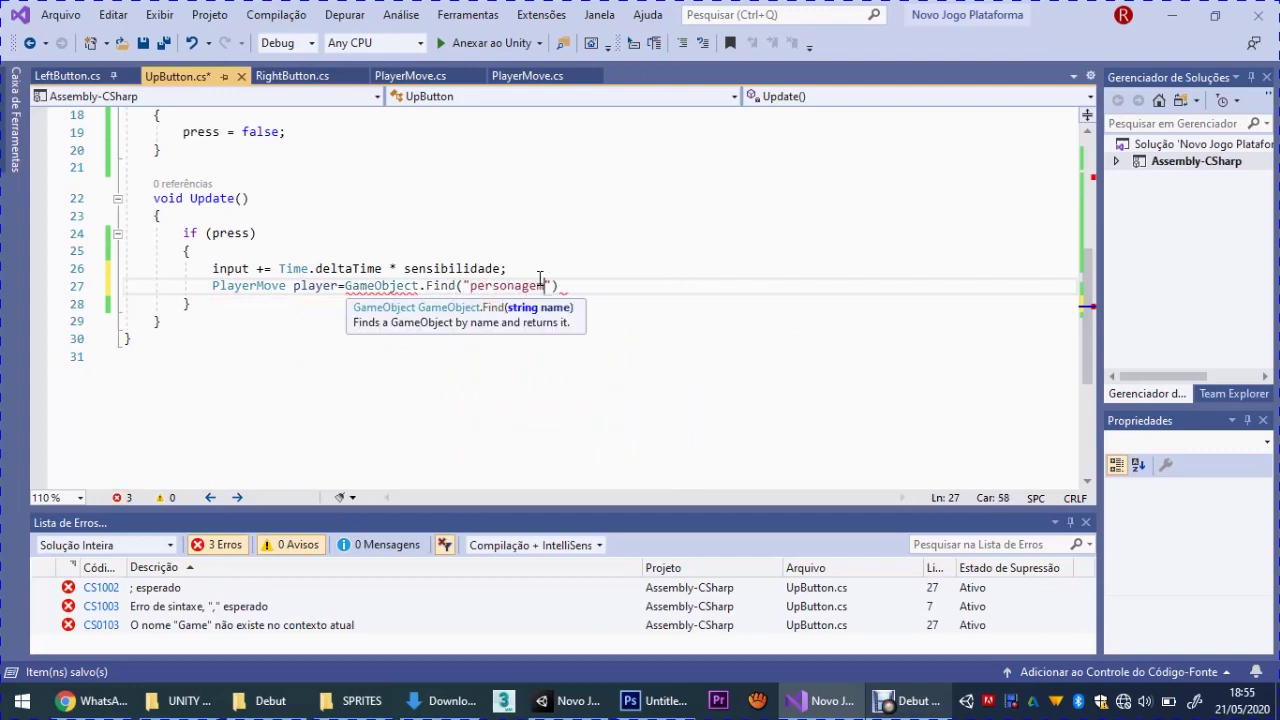
type("\").Get")
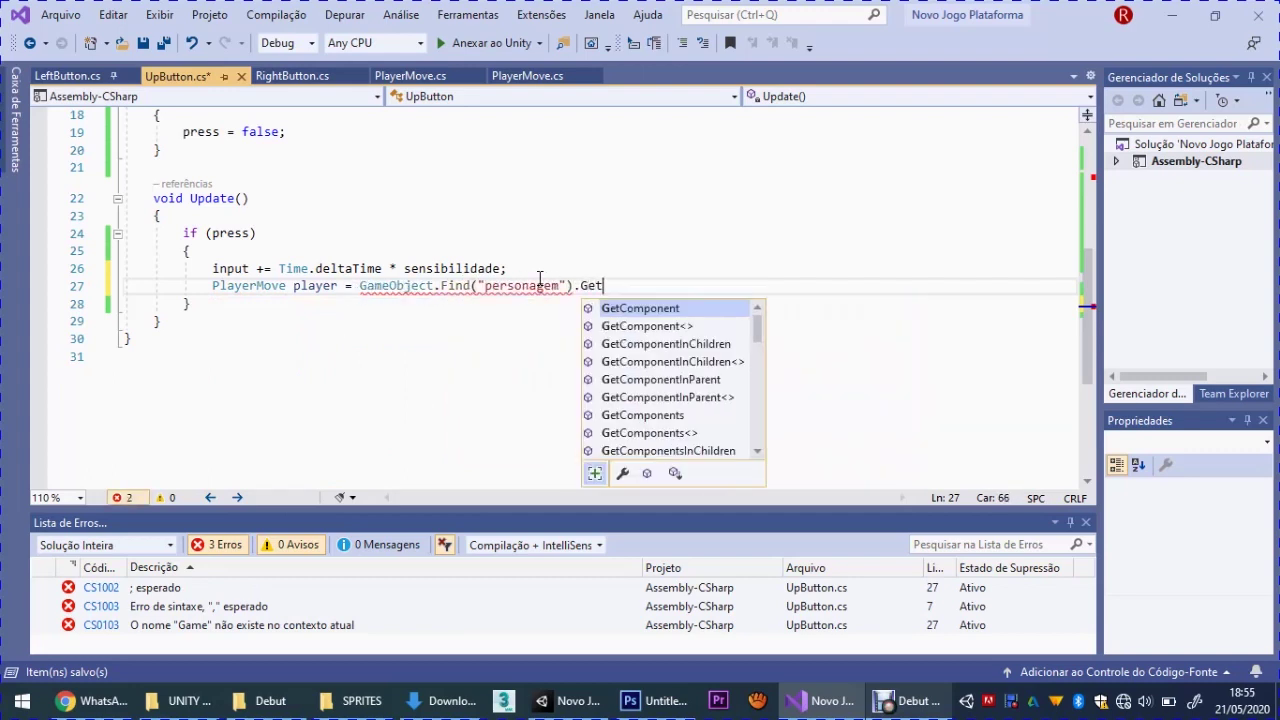
key("Tab")
type("<P")
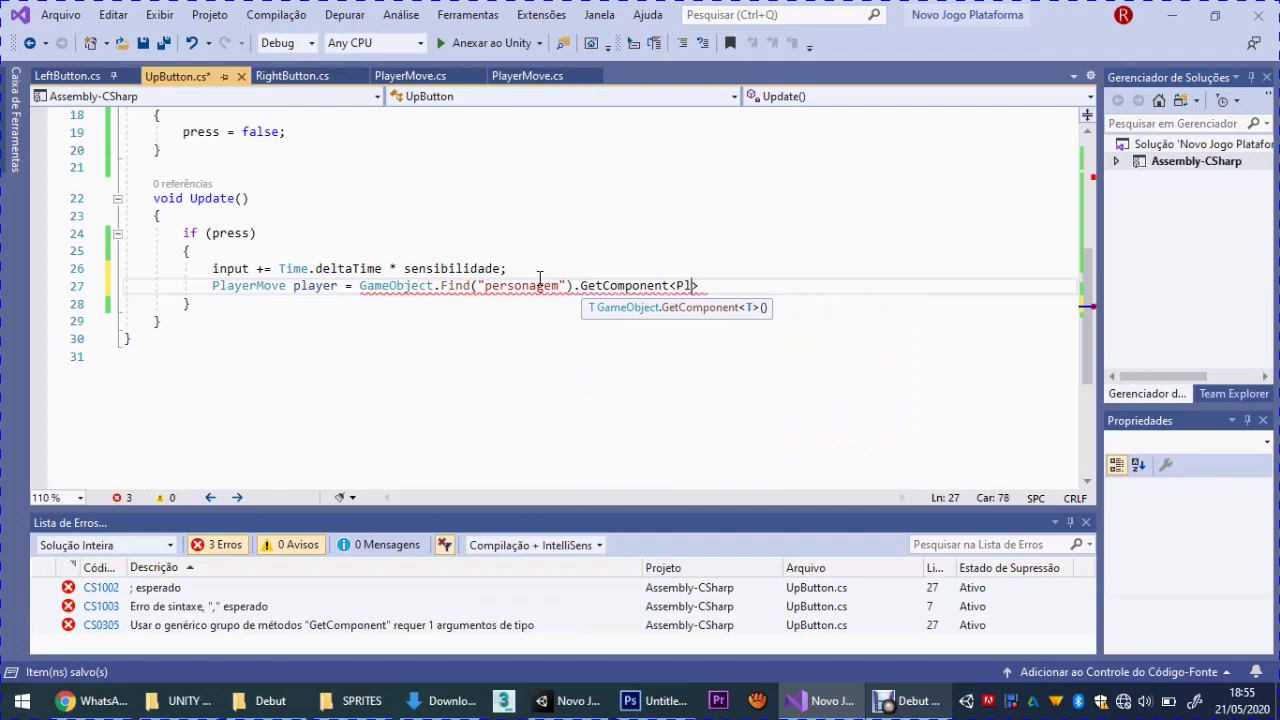
type("la")
key("Tab")
type(">")
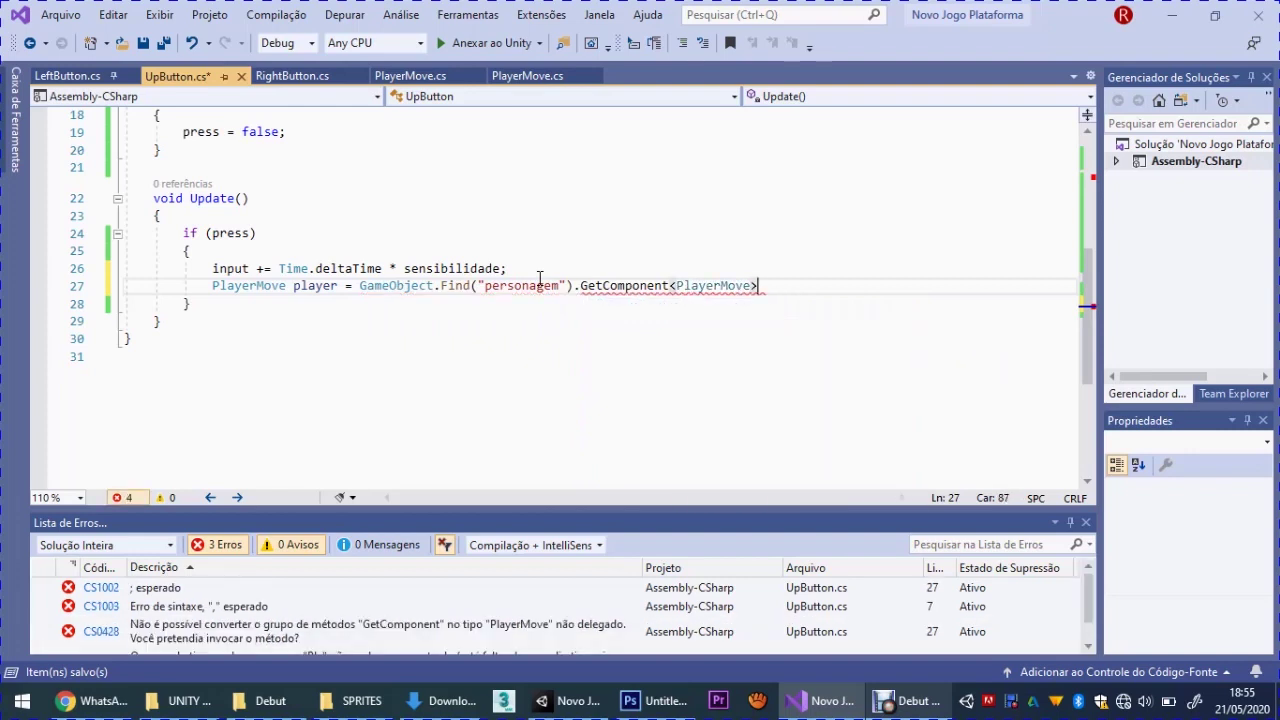
type("();")
key("Return")
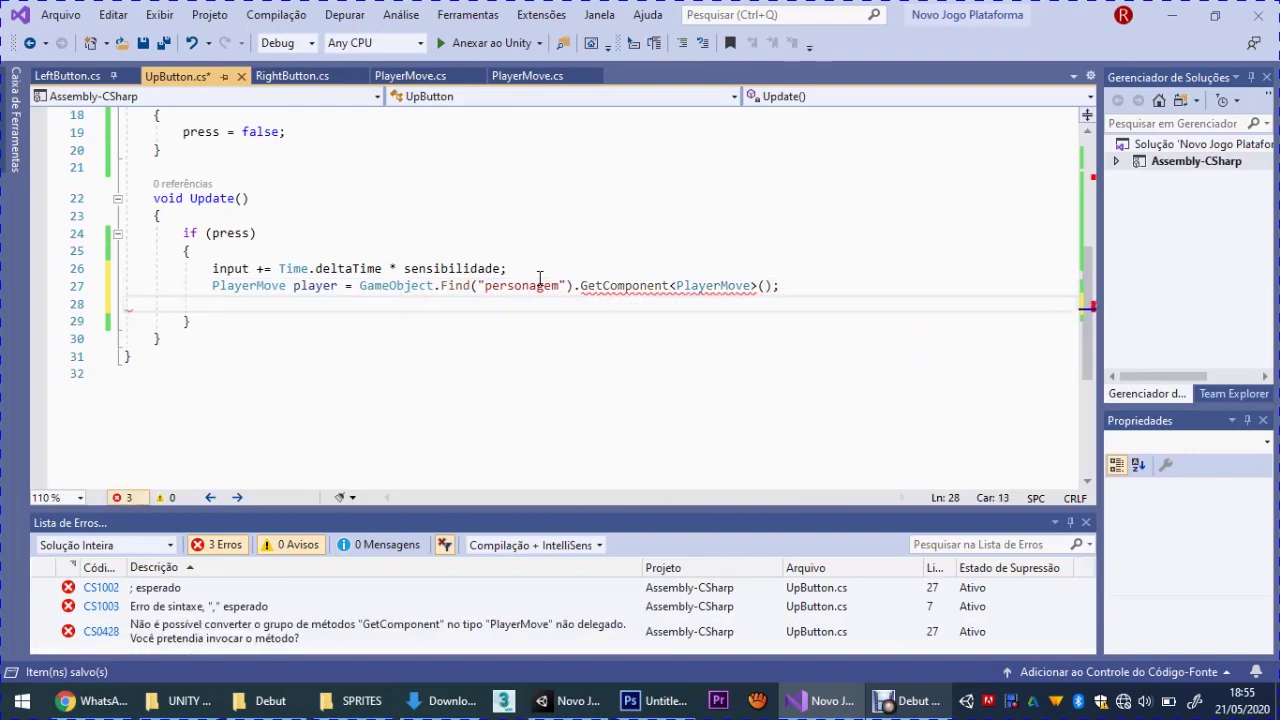
Add player.rb.AddForce(new Vector3(0, 0.4f, 0), ForceMode.Impulse) and save the script
type("´pla")
key("BackSpace")
key("BackSpace")
type("layer.rb.")
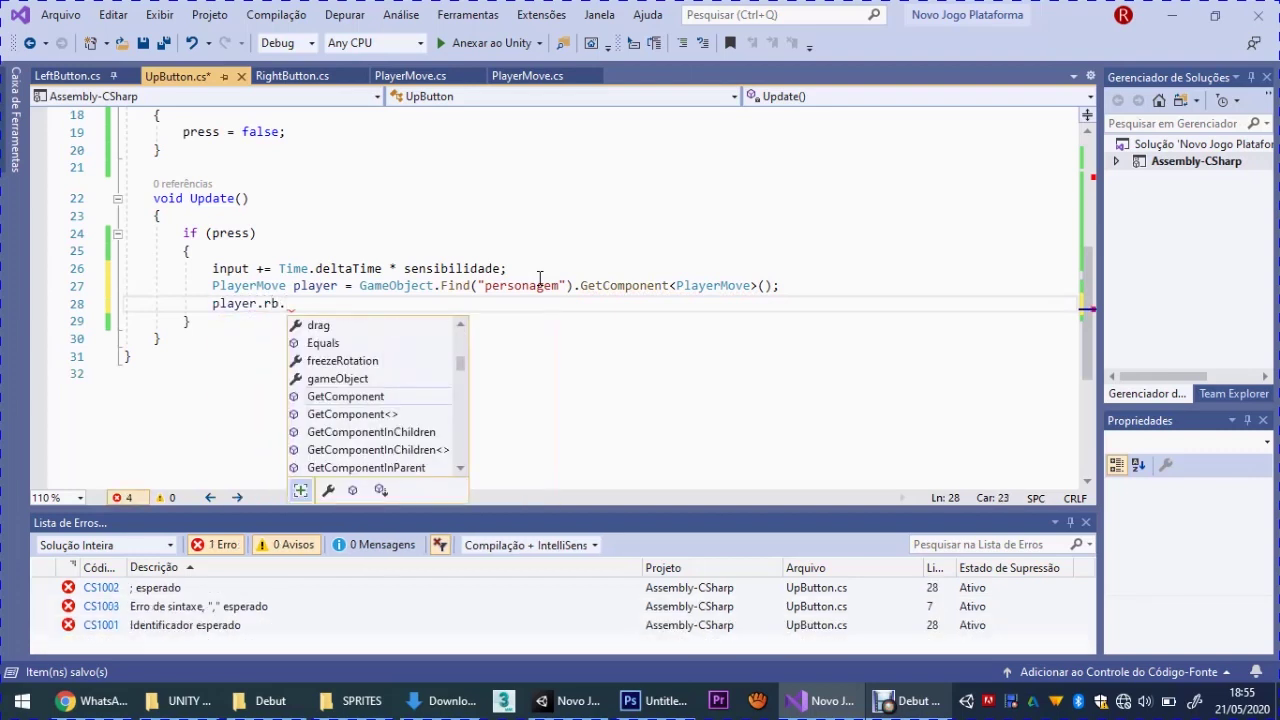
type("ad")
key("Down")
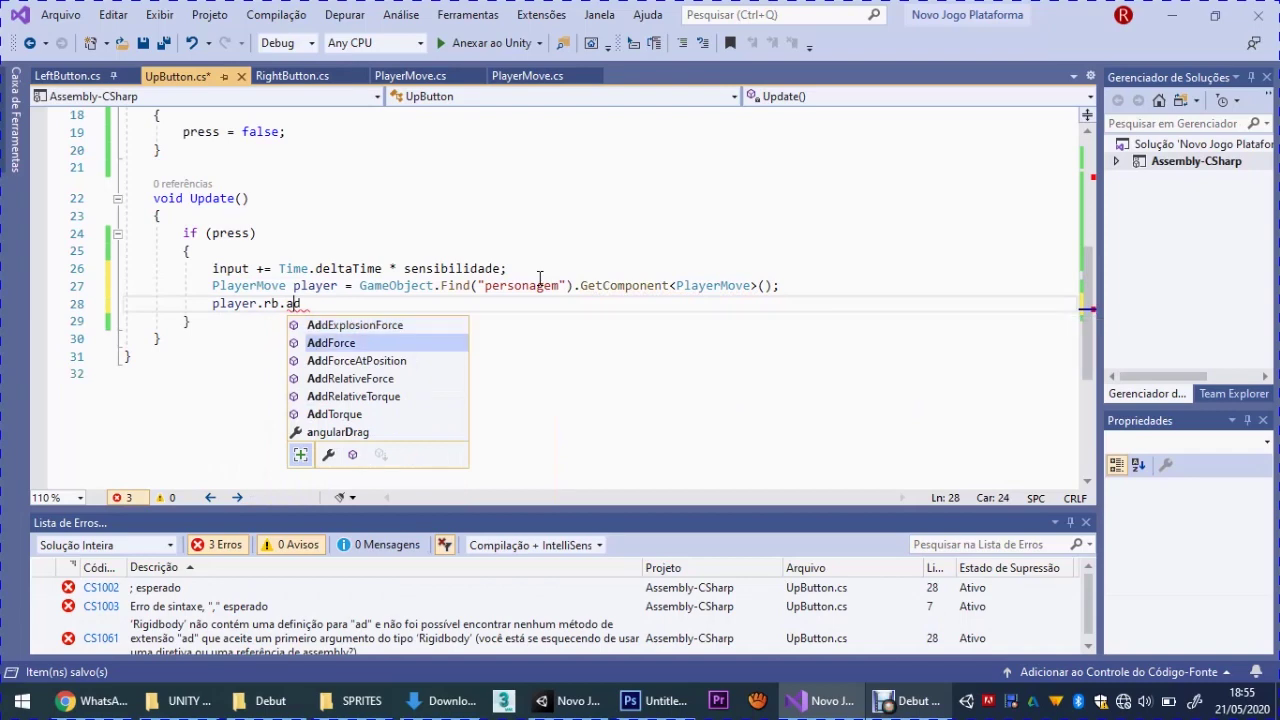
key("Tab")
type("(")
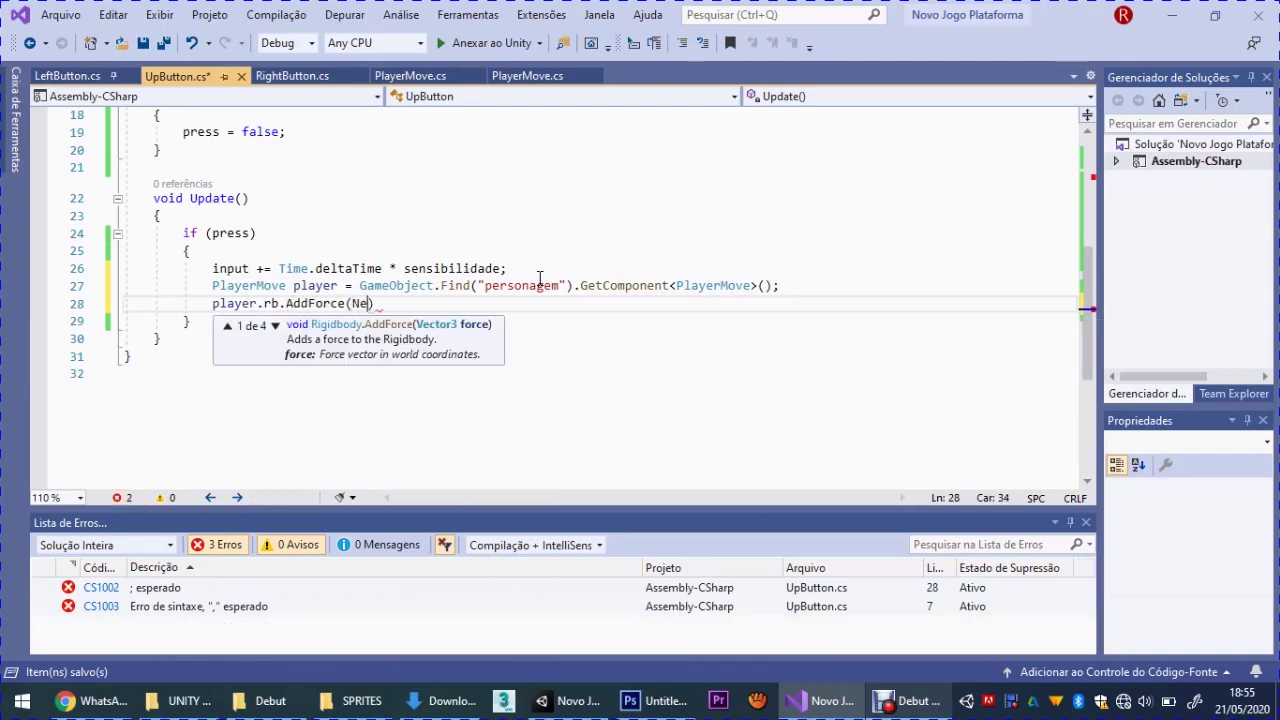
key("BackSpace")
key("BackSpace")
type("new")
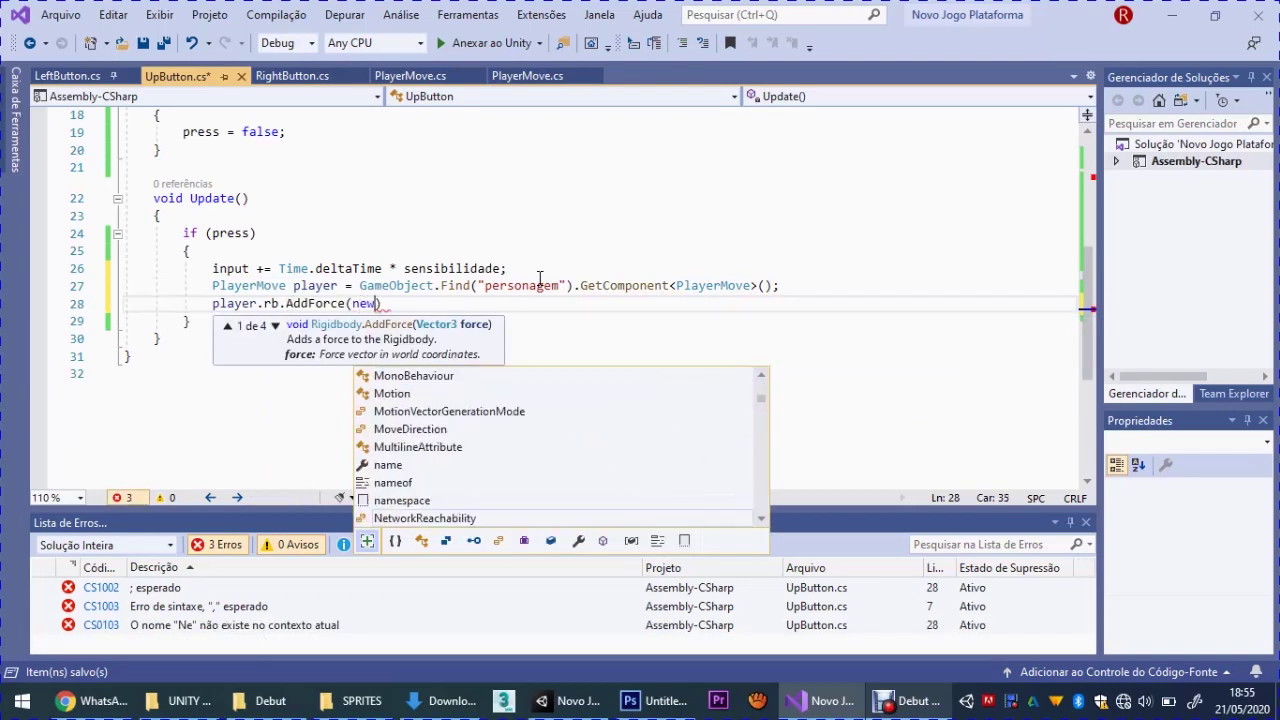
type(" Vector")
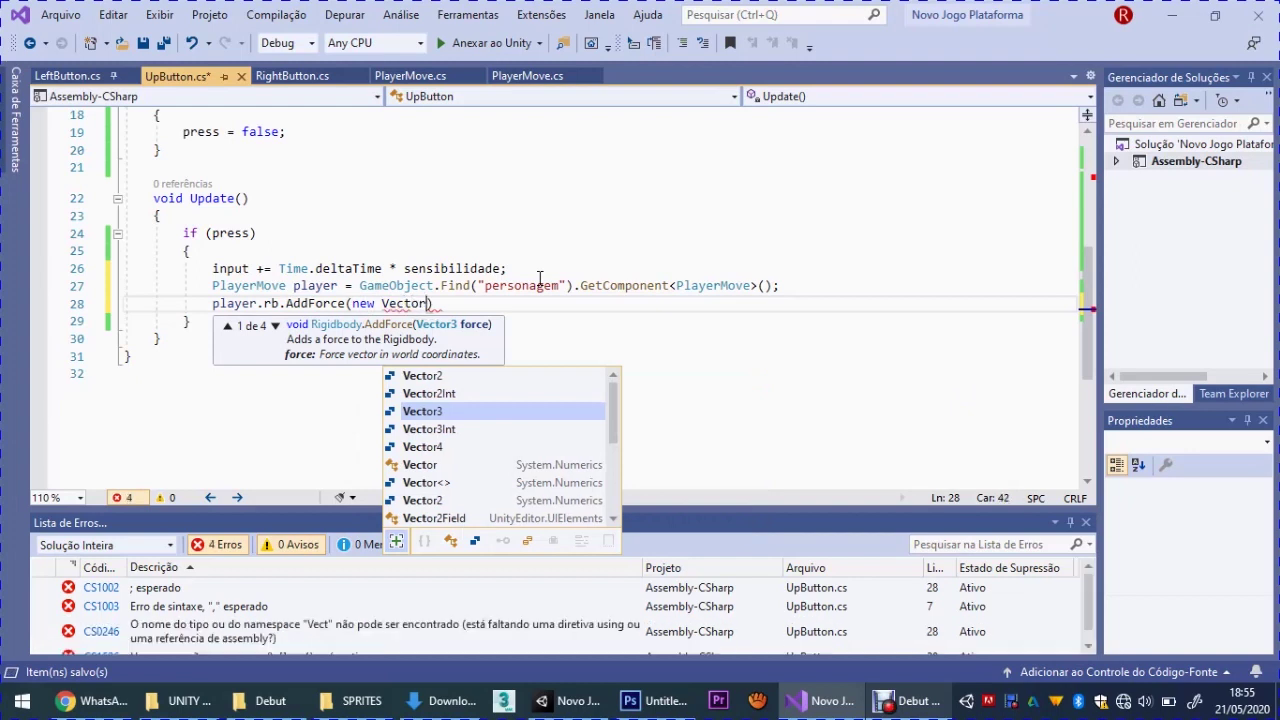
type("3(")
type("0")
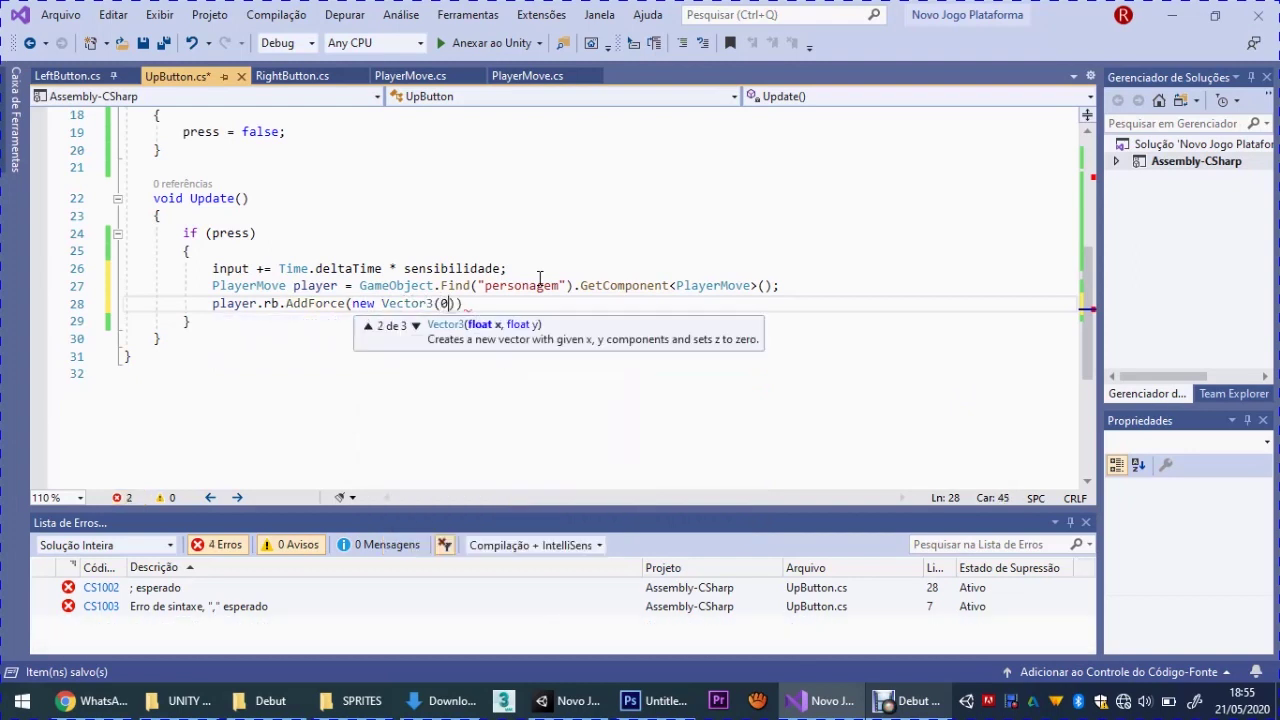
type(",")
type("0.3")
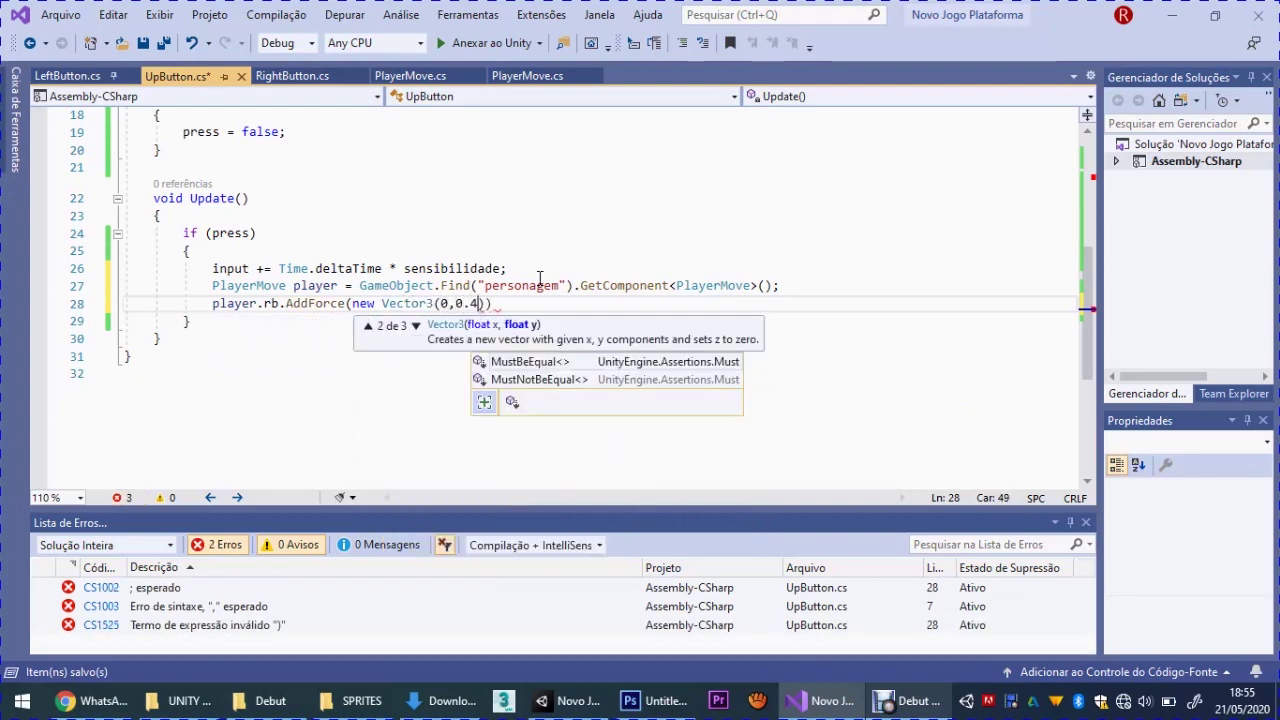
type("f")
key("BackSpace")
key("BackSpace")
type("4f,9")
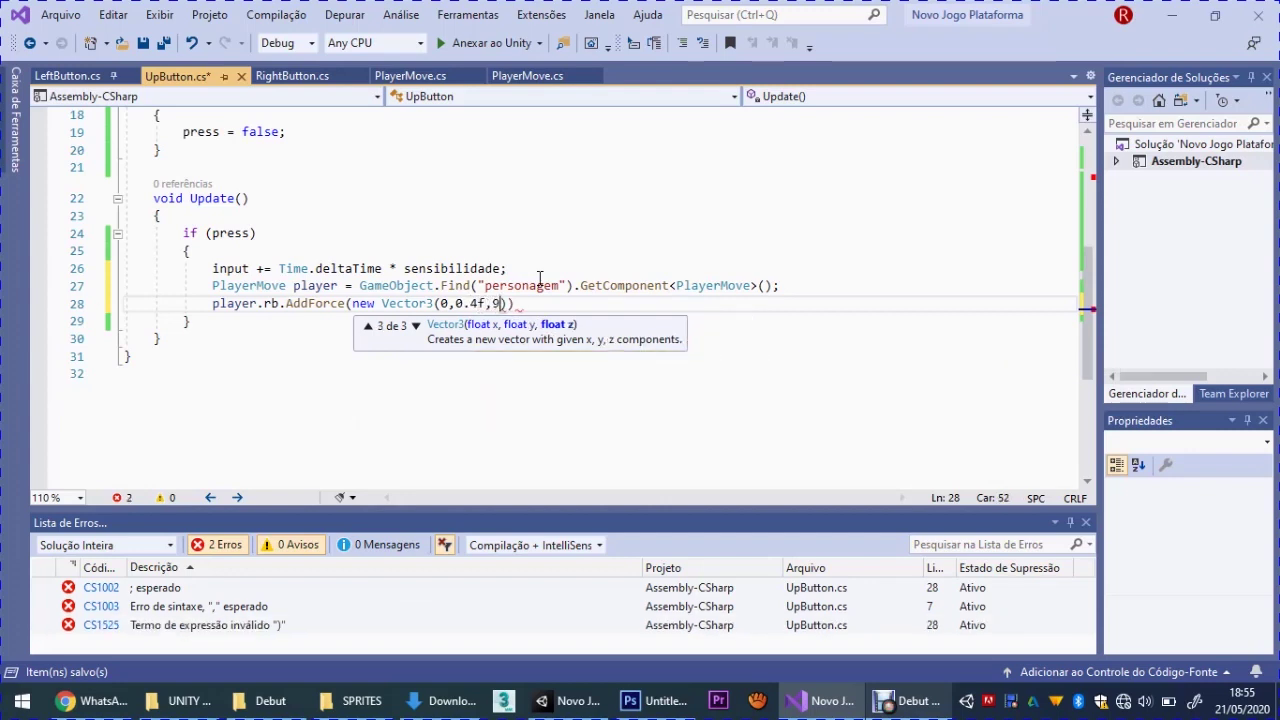
type(")")
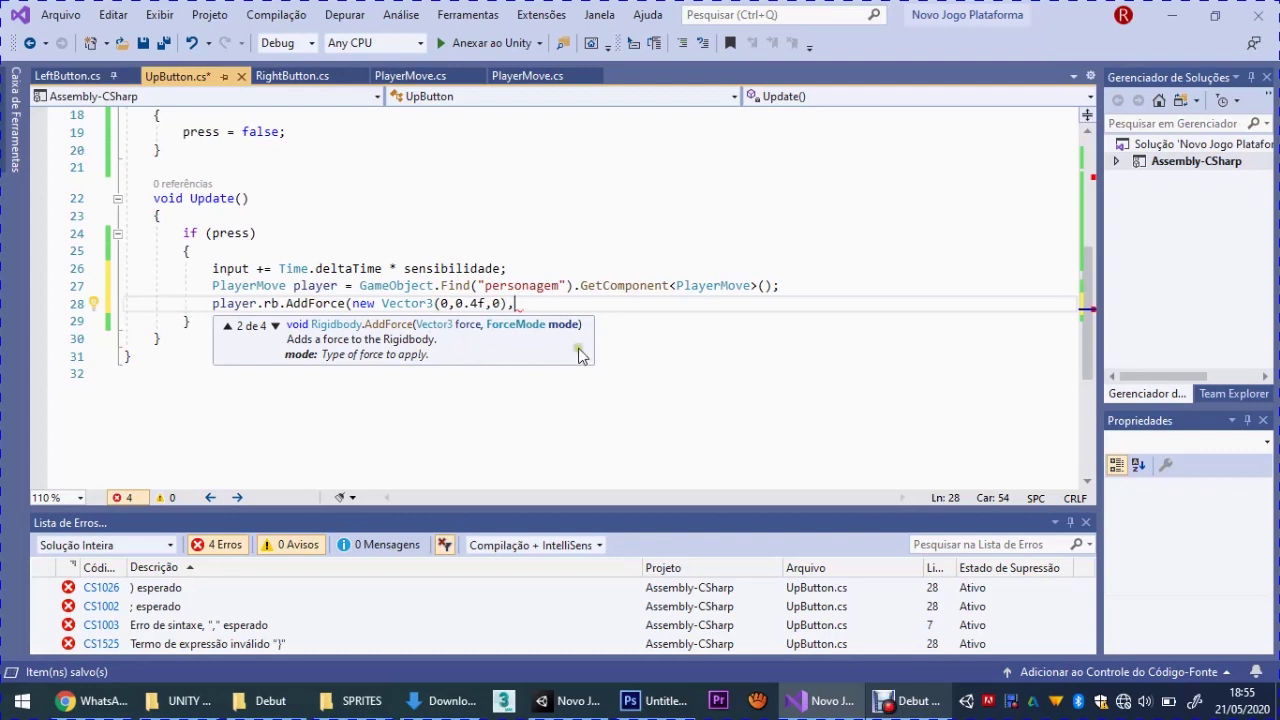
type("For")
type("cemode.")
type("Inp")
key("Tab")
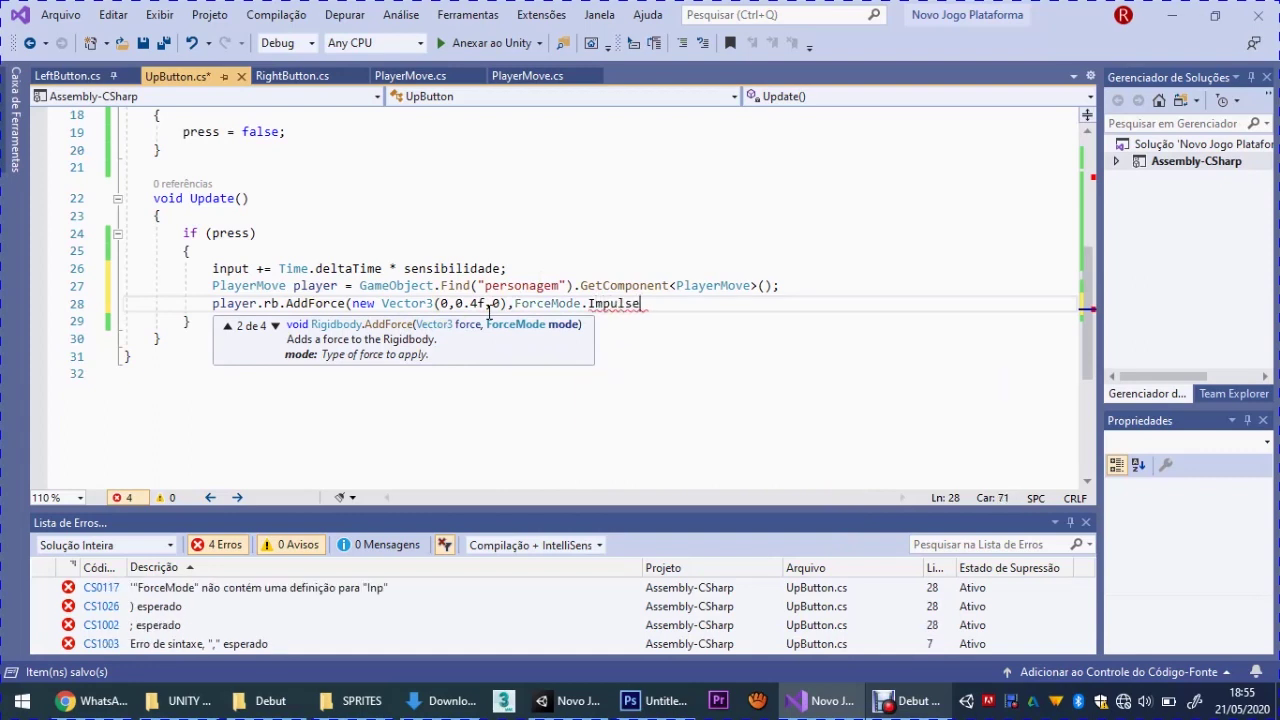
type(");")
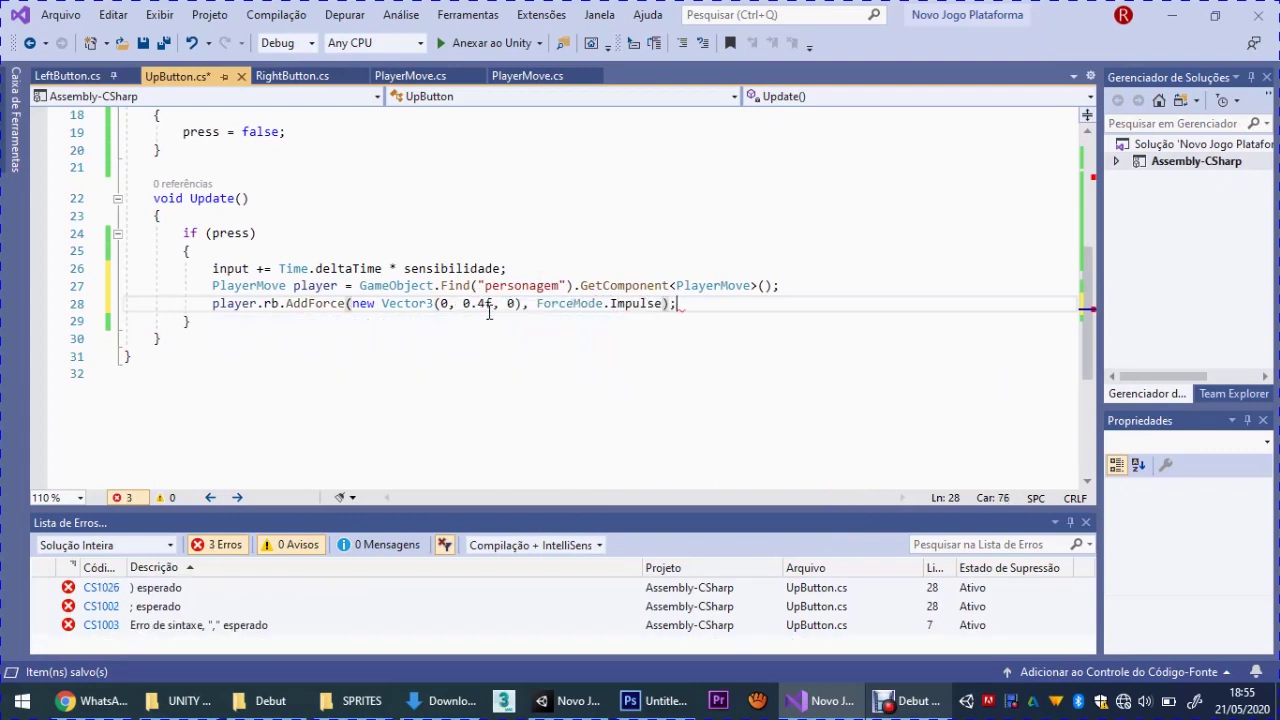
key("ctrl+s")
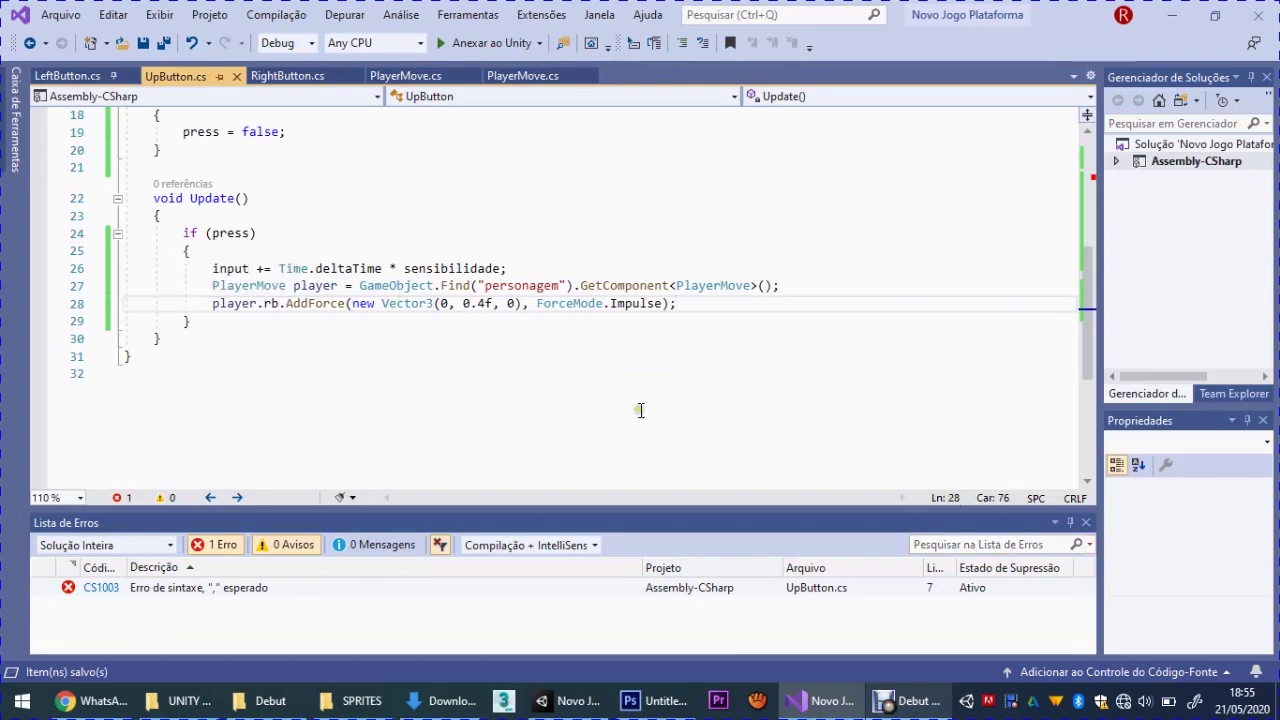
Delete the stray semicolon ending the UpButton class declaration and save the script
left_click_drag(1085, 322, 1091, 238)
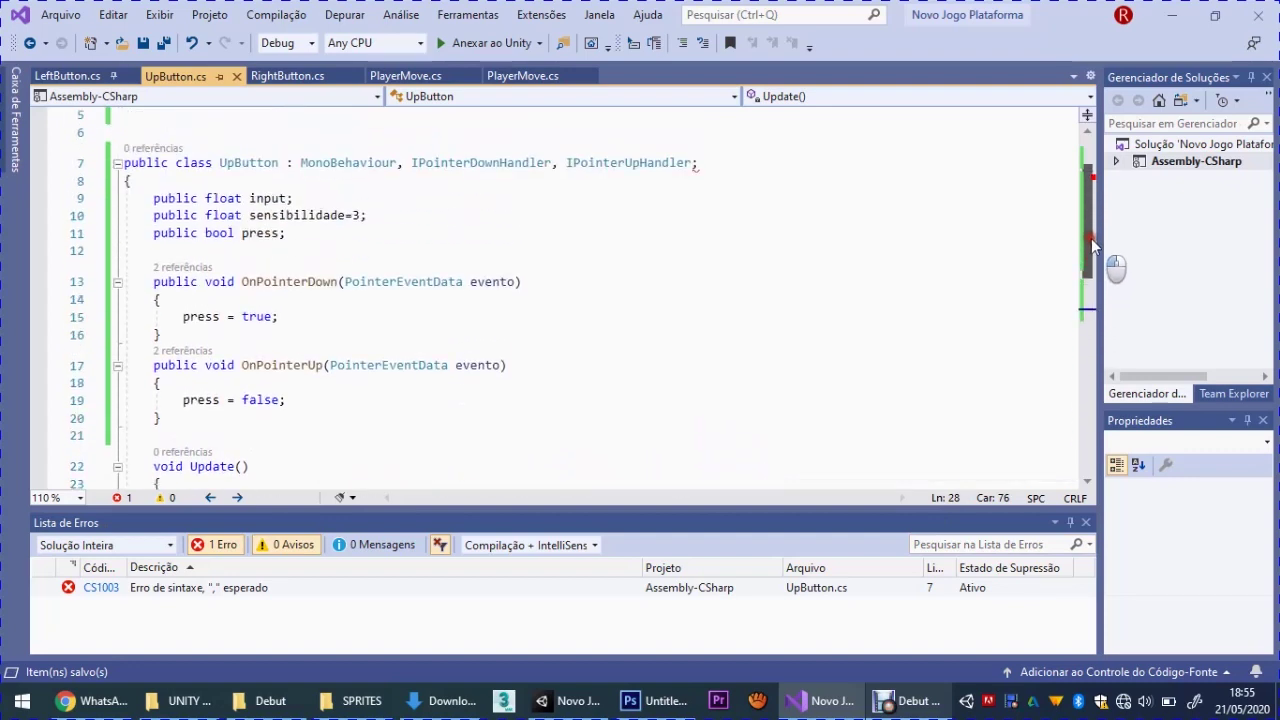
left_click(700, 165)
key("BackSpace")
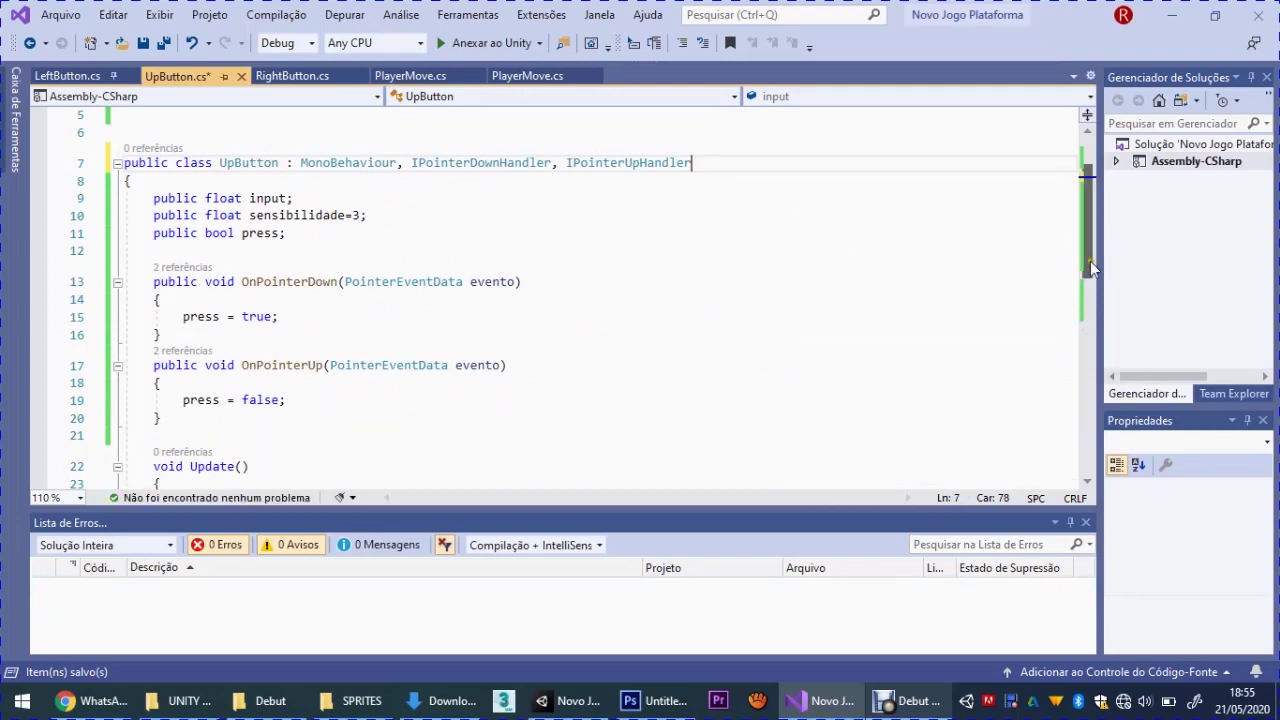
scroll(880, 271, "down", 3)
scroll(880, 271, "down", 1)
left_click(218, 346)
key("ctrl+s")
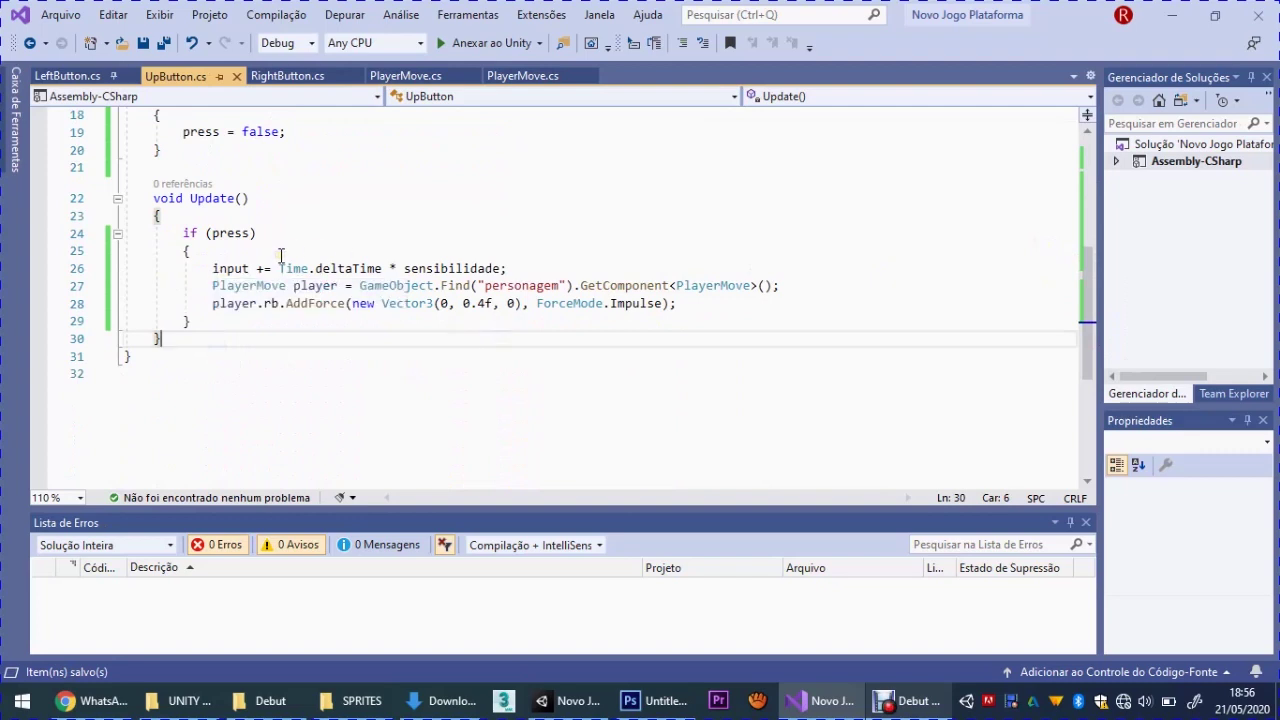
key("Return")
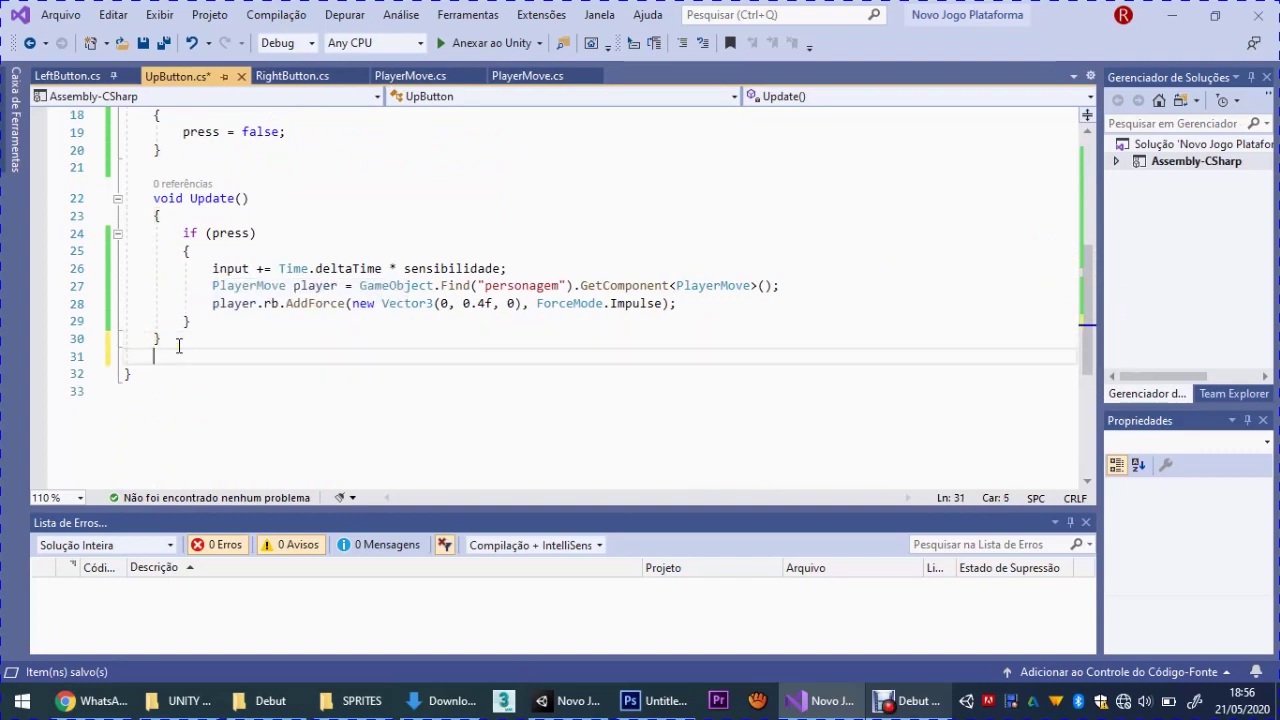
Add an else branch to Update containing 'input -= Time.deltaTime;'
type("else{")
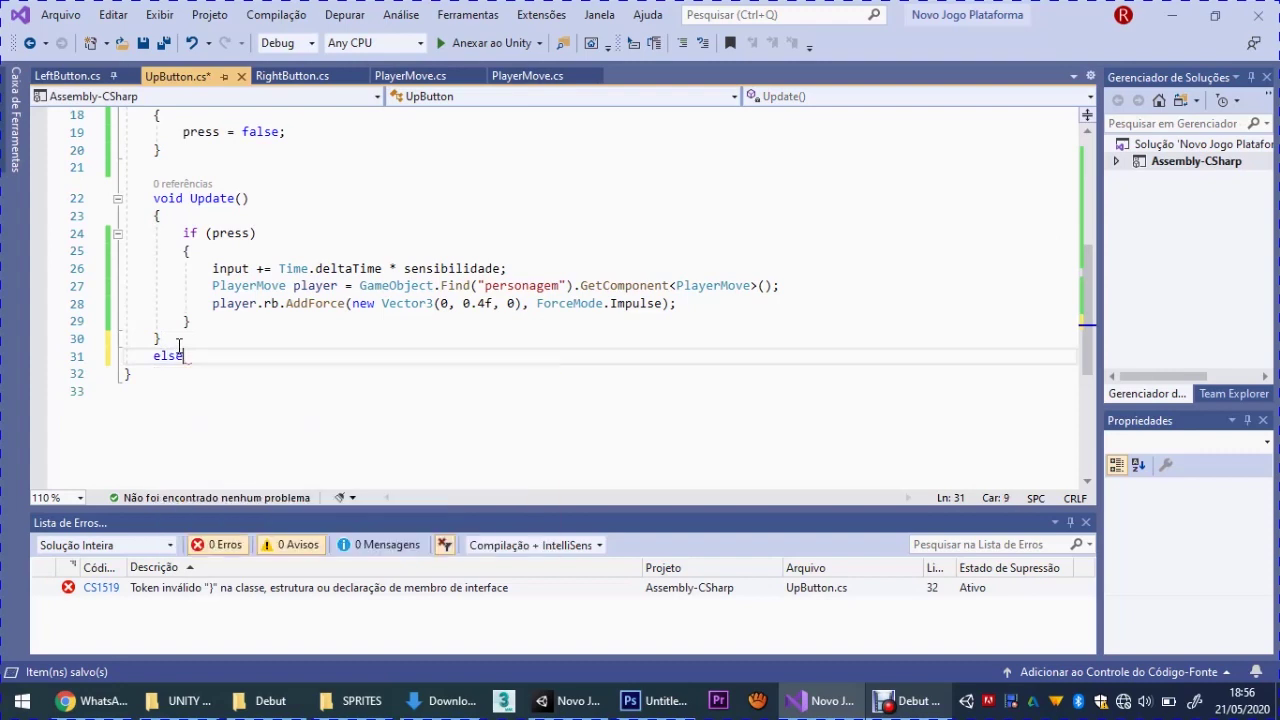
key("Return")
type("inpu")
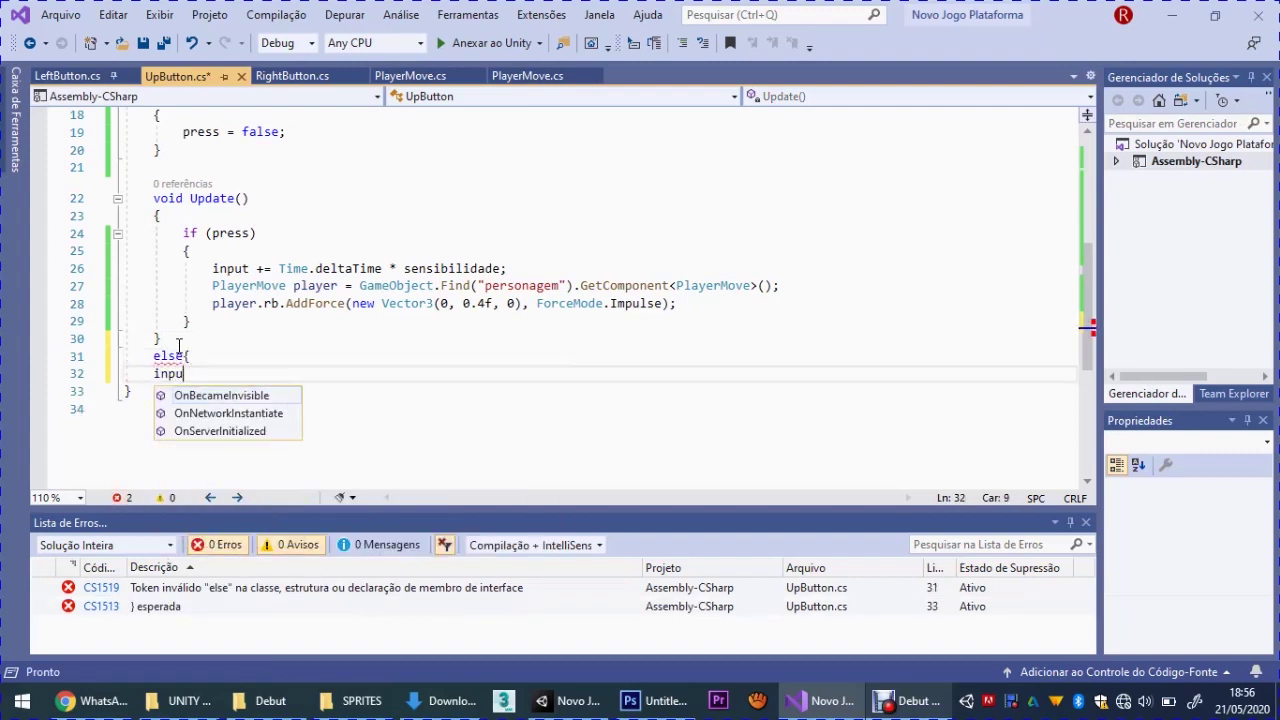
type("t-=")
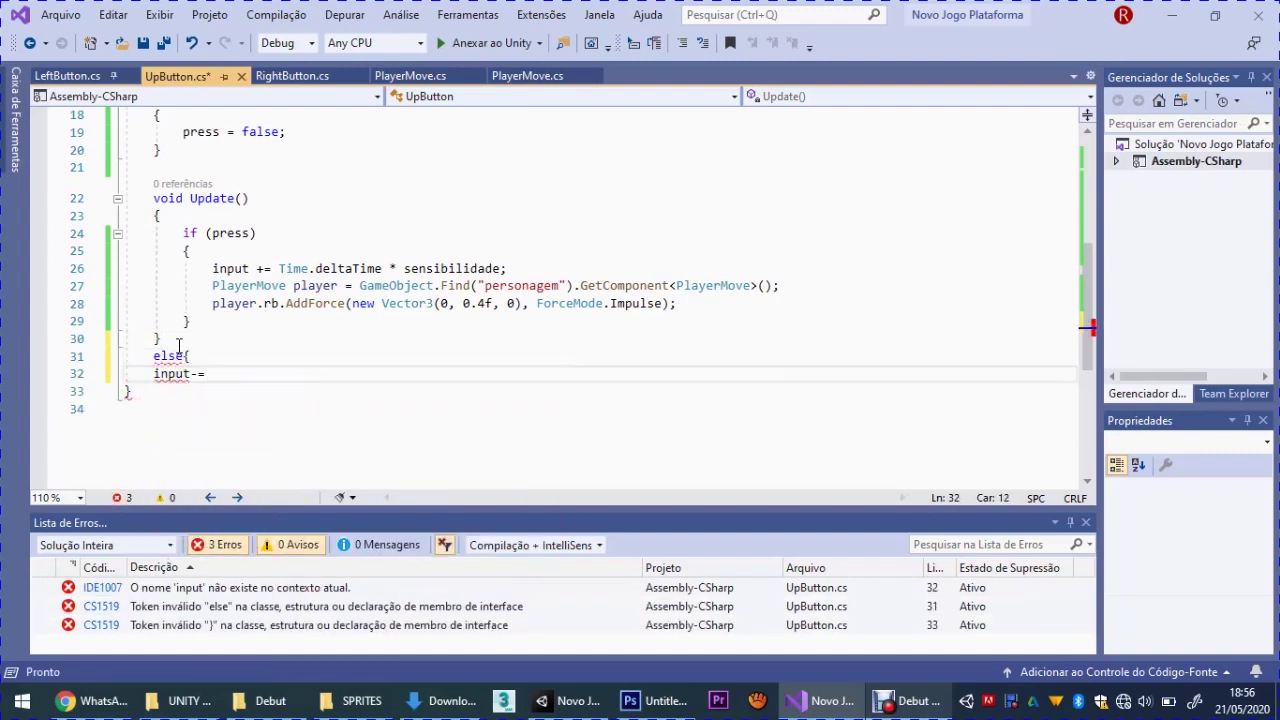
type("Time")
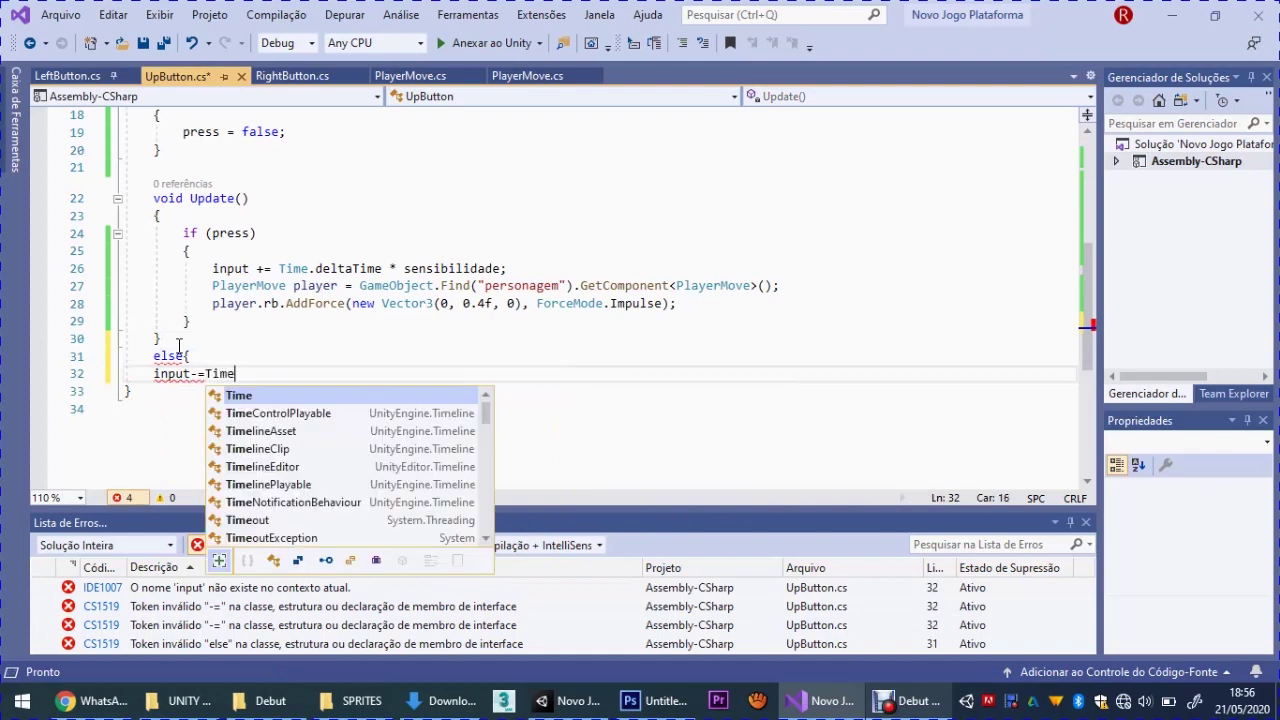
type(".delt")
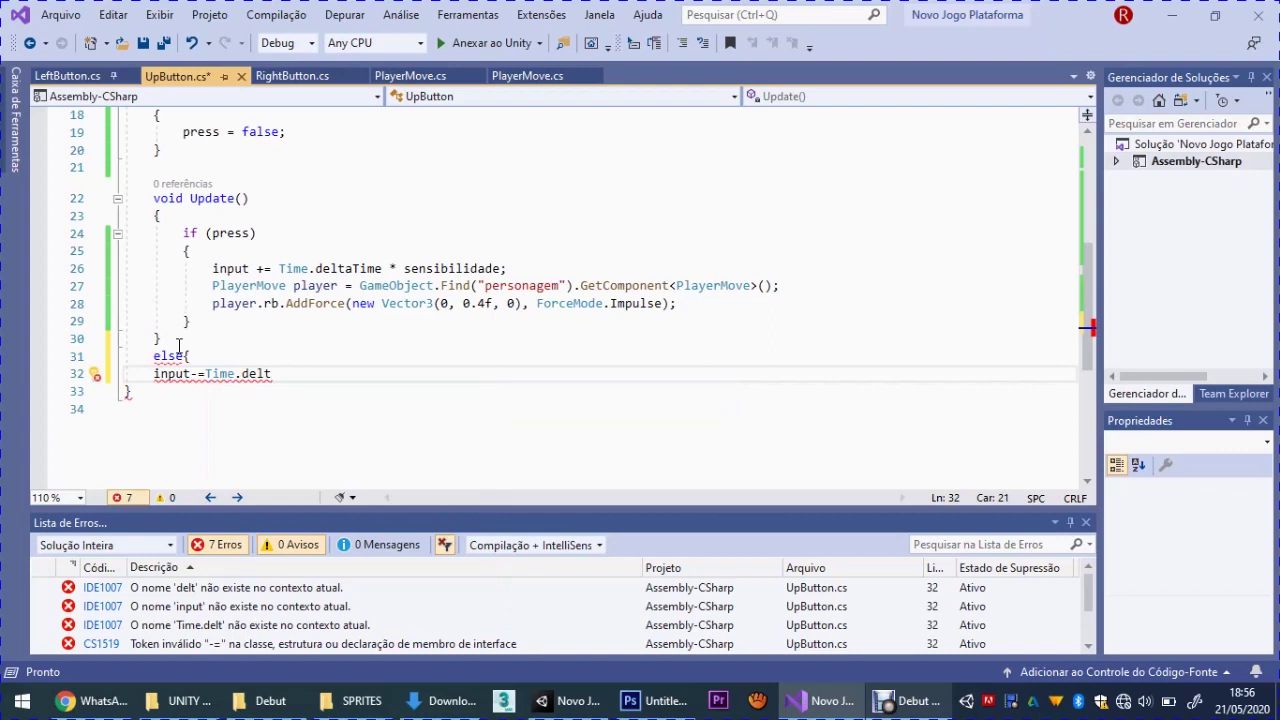
left_click(186, 322)
left_click(280, 374)
type("a")
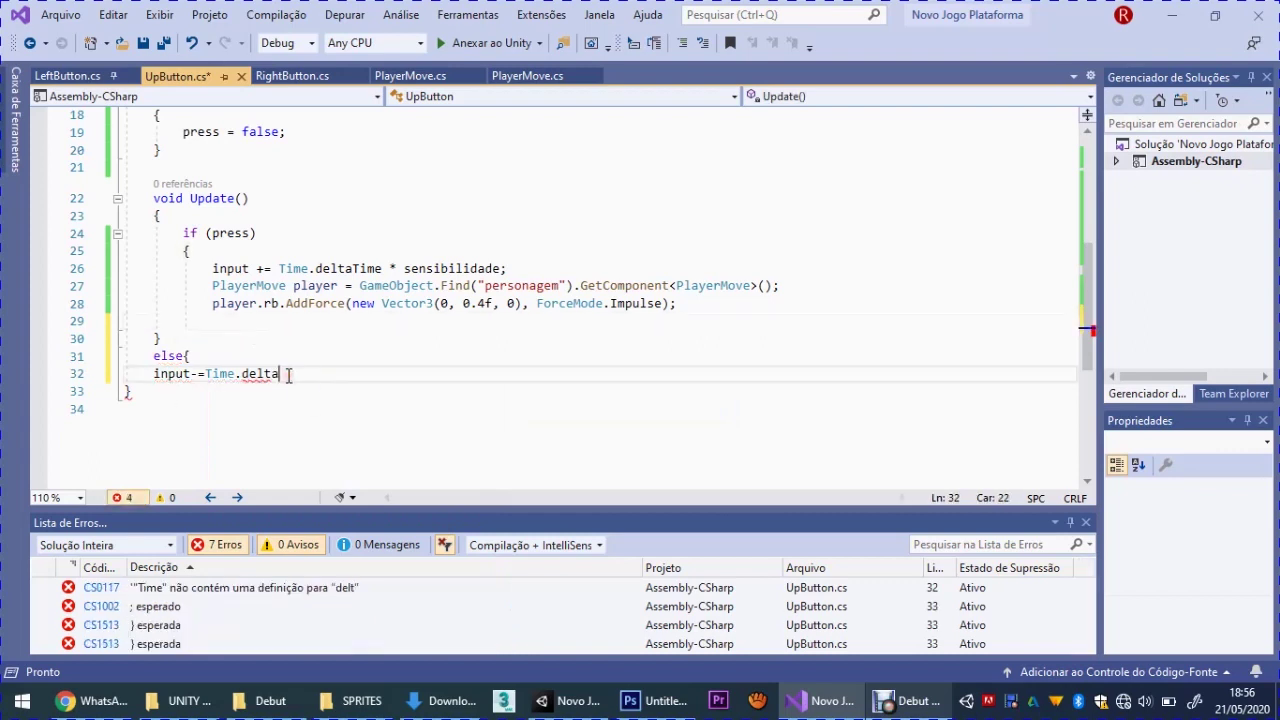
type("de")
key("Tab")
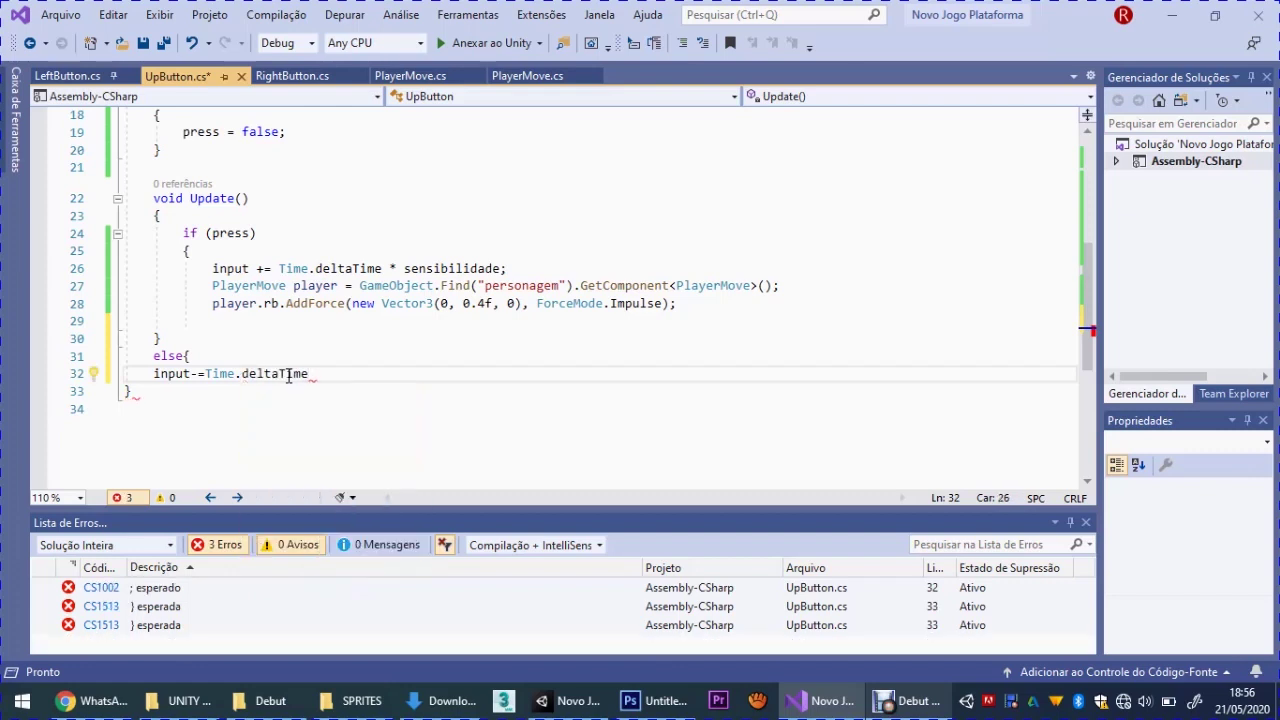
type(";")
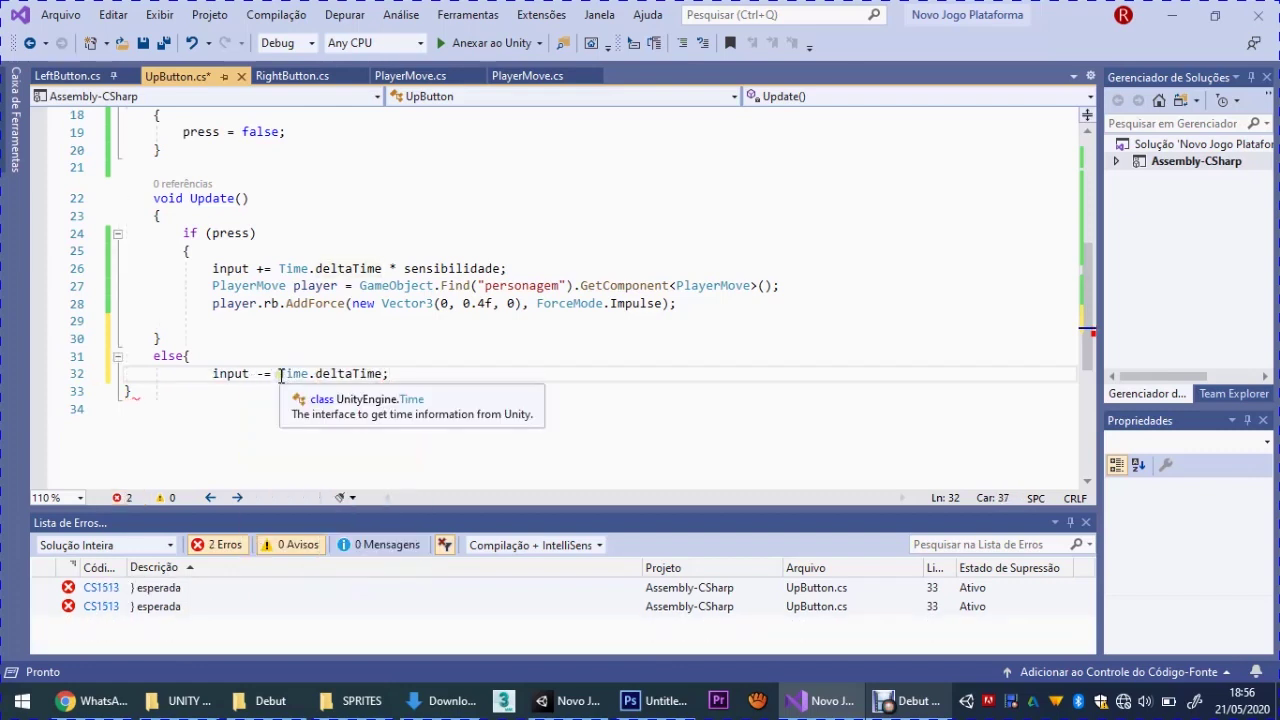
key("Down")
key("Return")
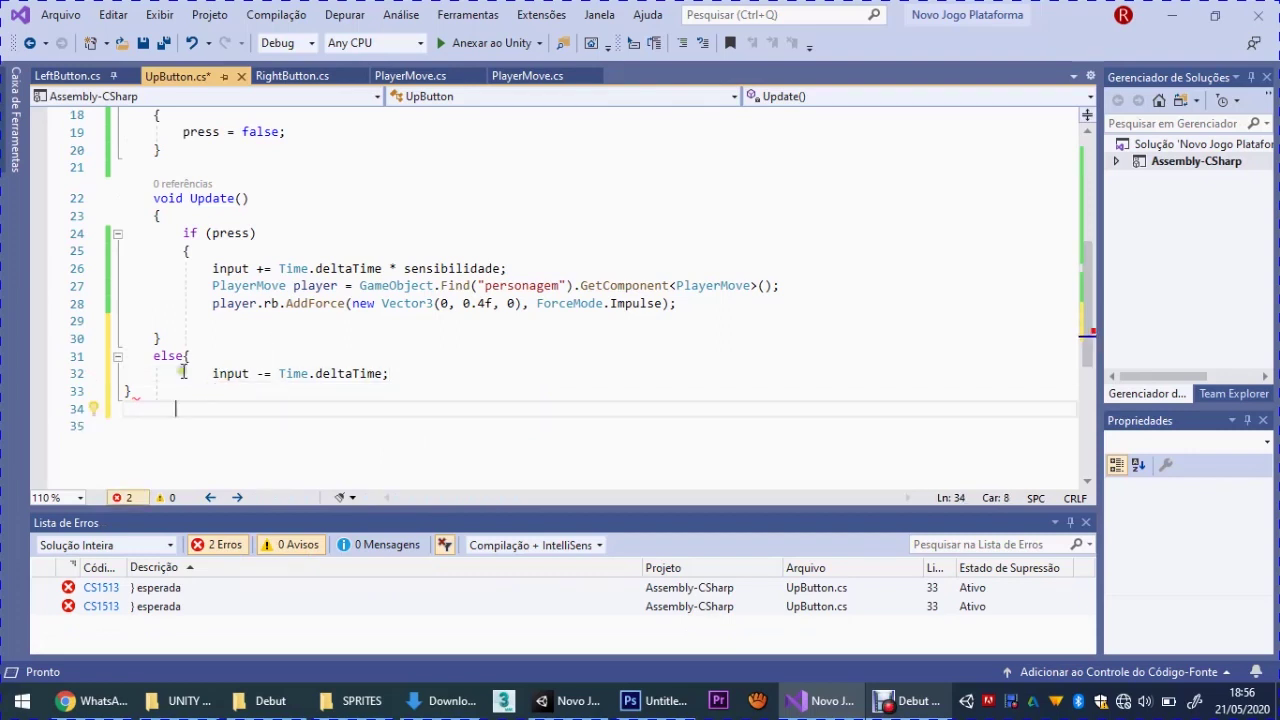
Begin an 'input = Mat…' assignment on a new line after the if/else block
left_click(143, 390)
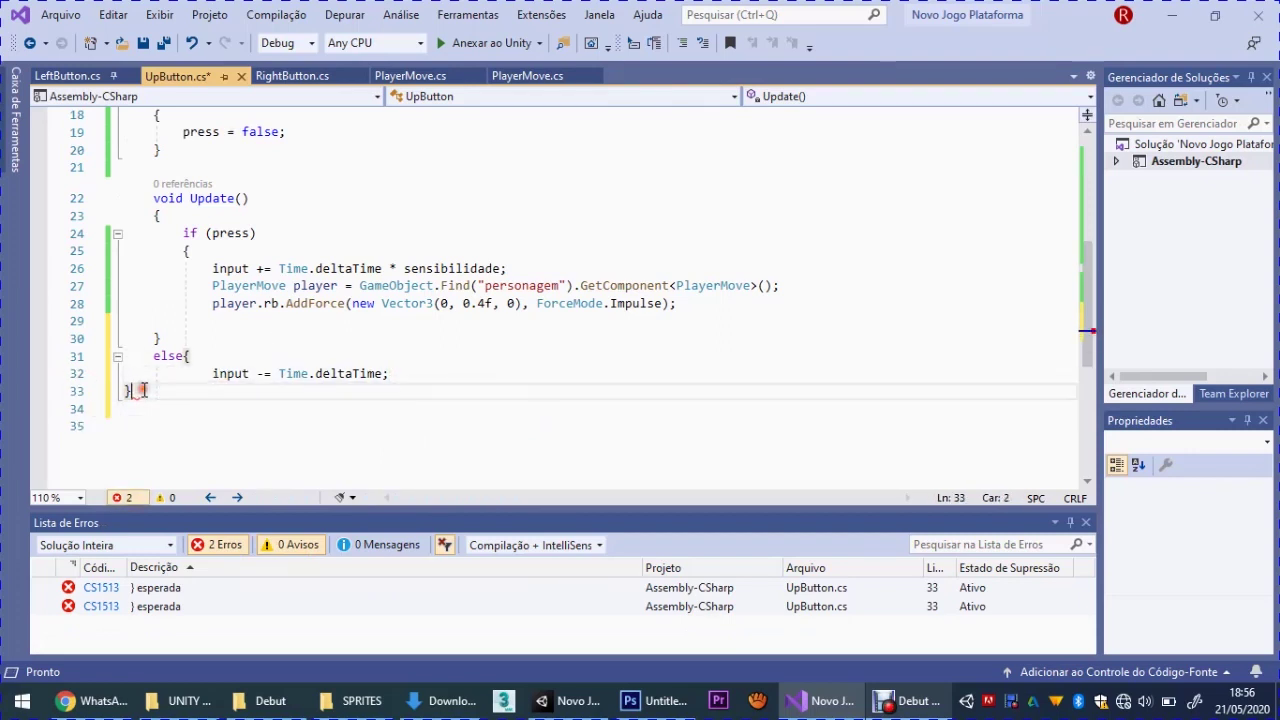
key("Return")
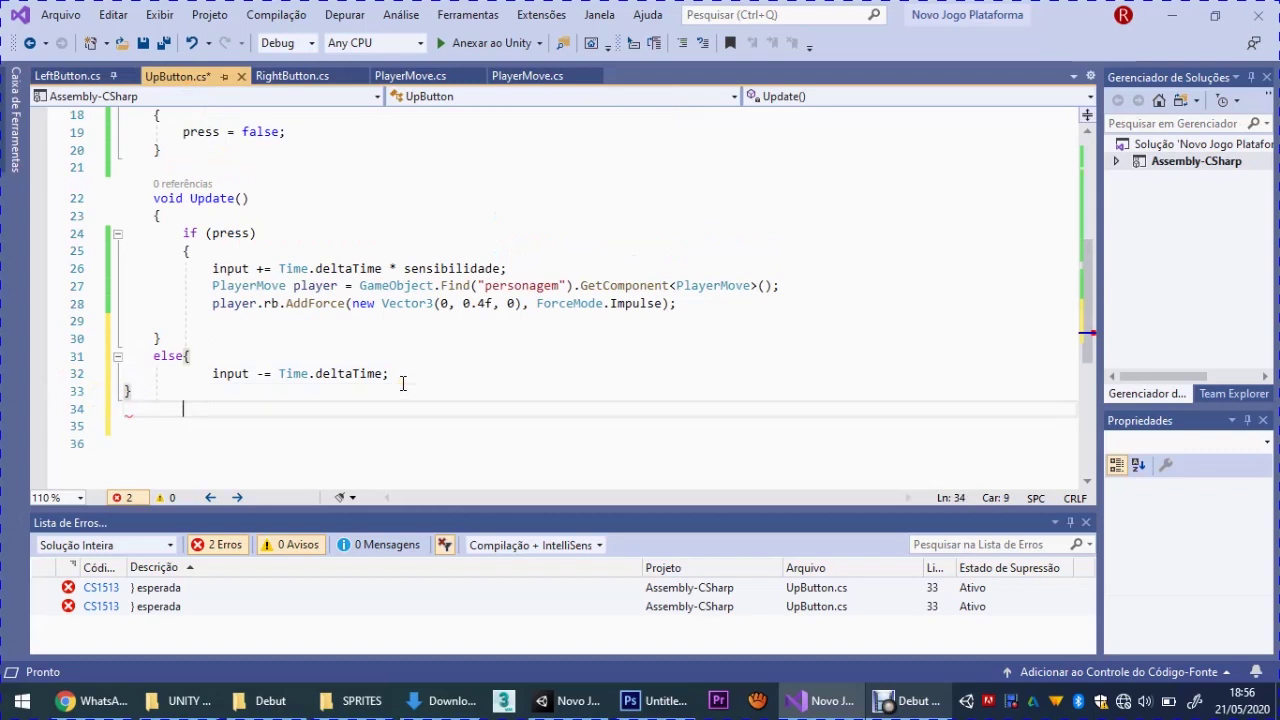
type("ind")
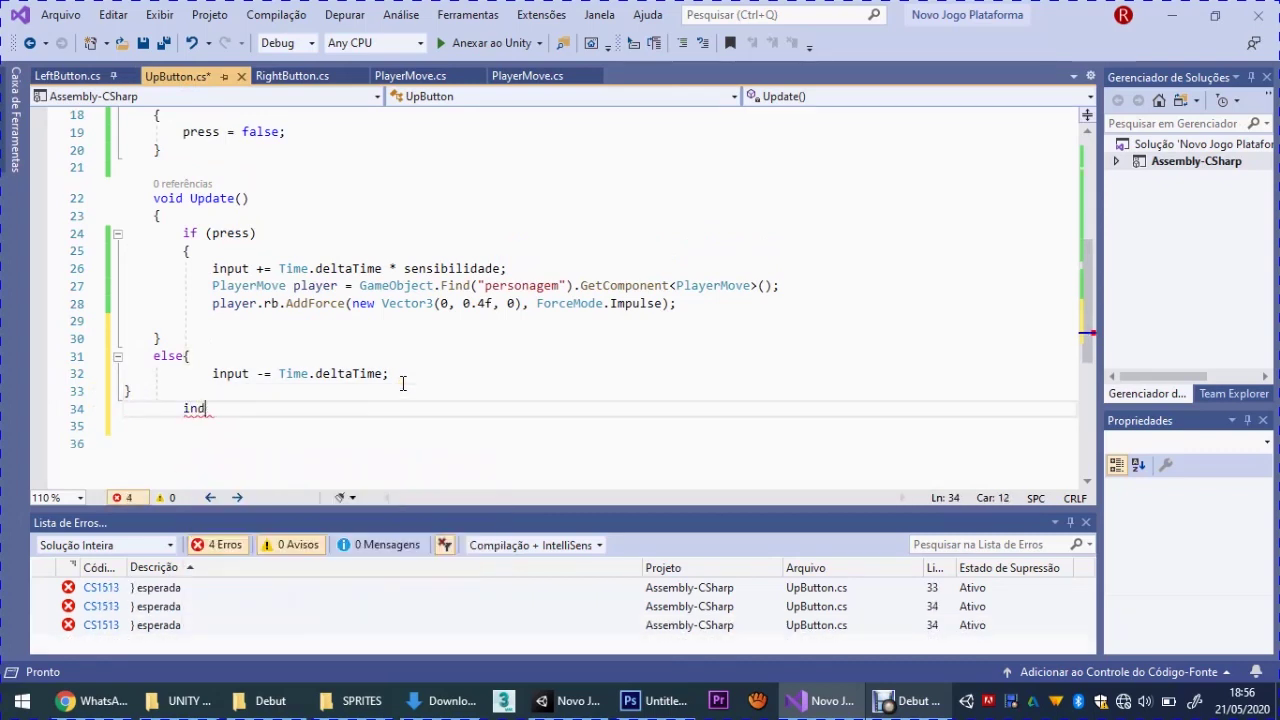
type("exernput=")
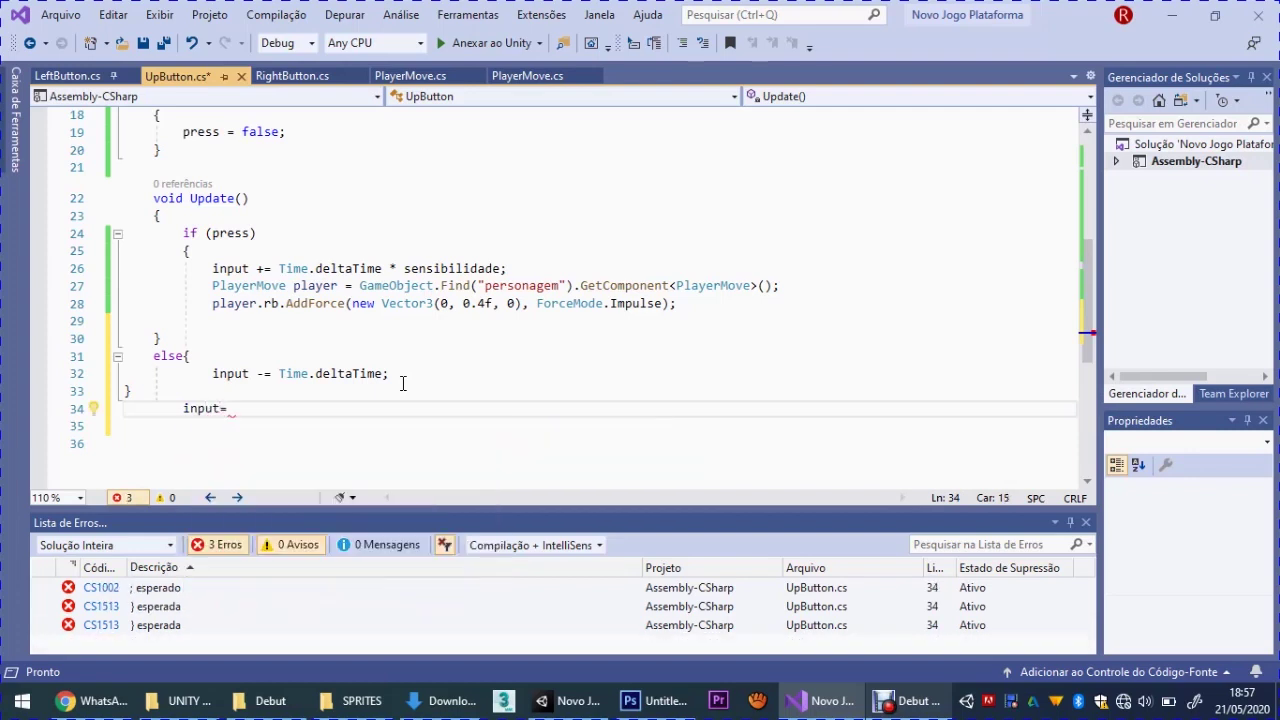
type("Mat")
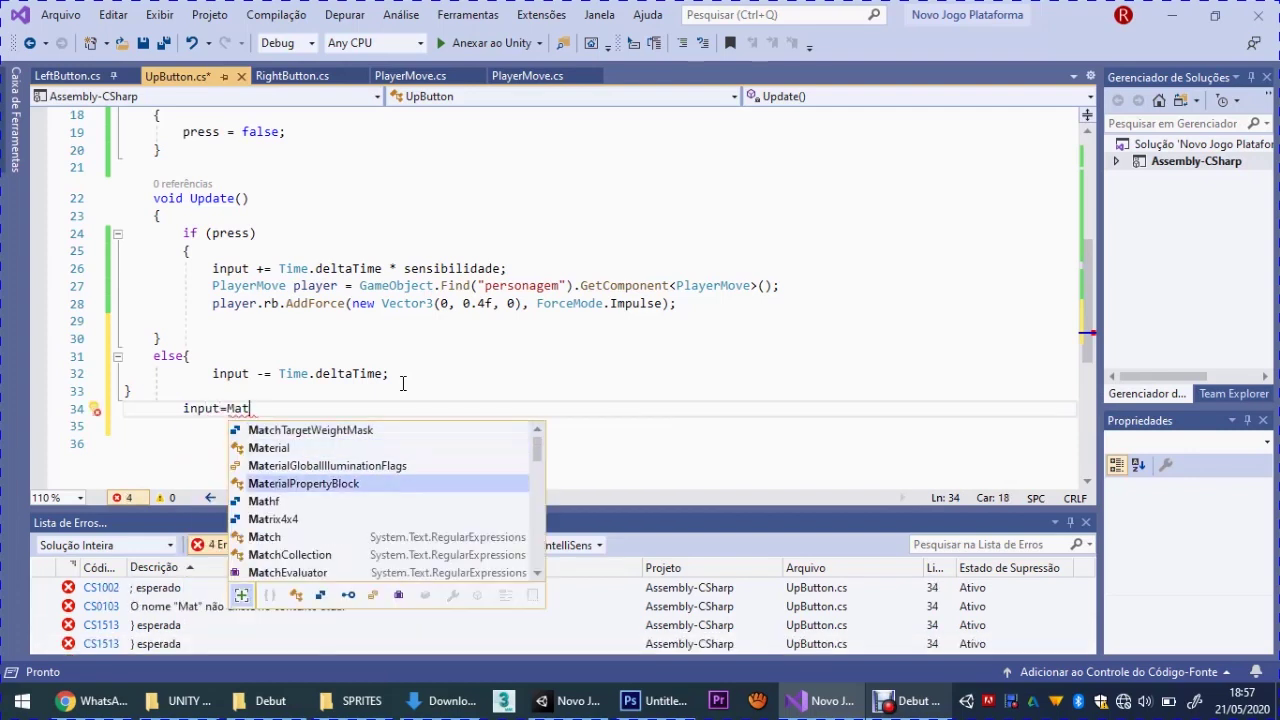
Write the line input = Mathf(input,0,1); after the else block and add two closing braces
key("Down")
key("Down")
key("Tab")
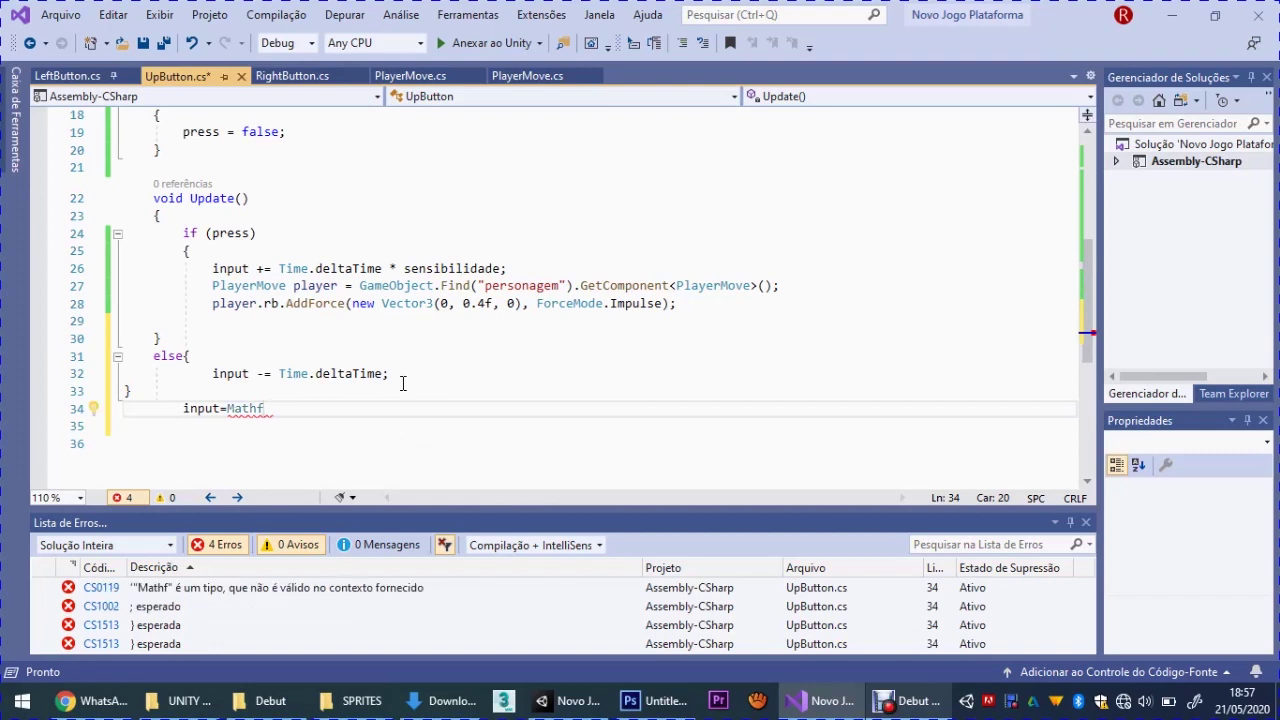
type("(")
type("input,0,")
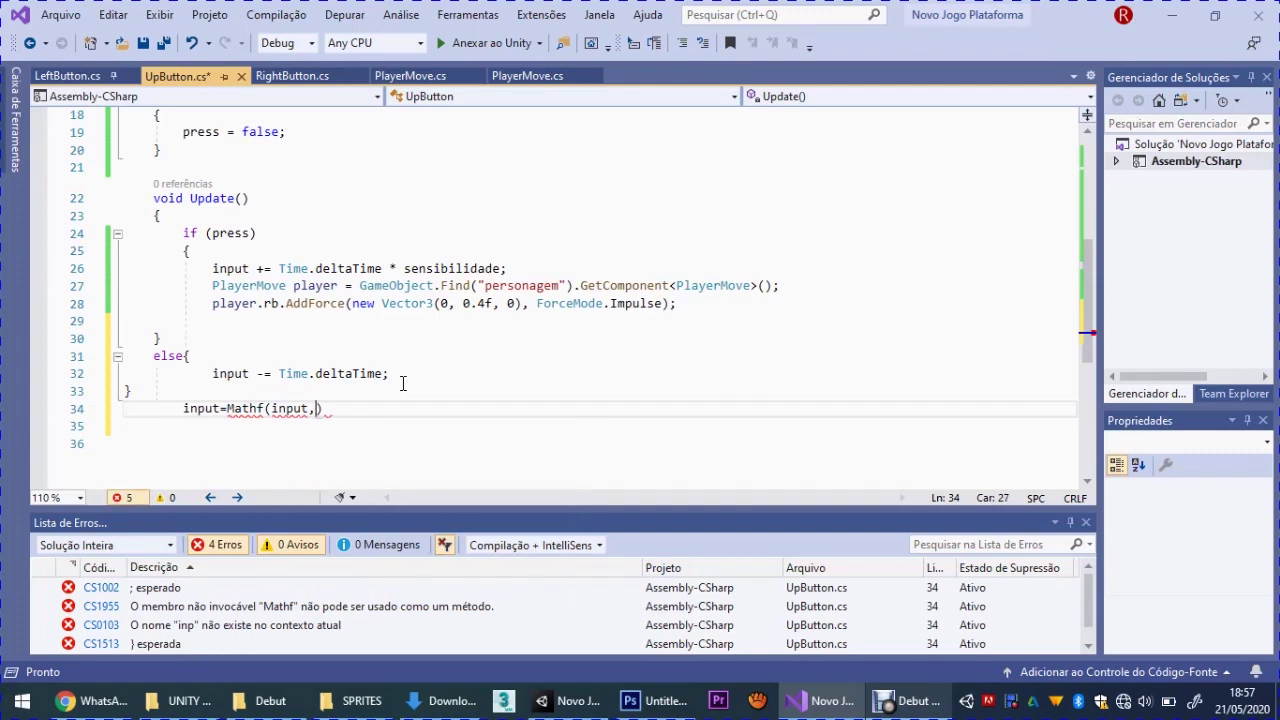
type("1")
key("Down")
key("Down")
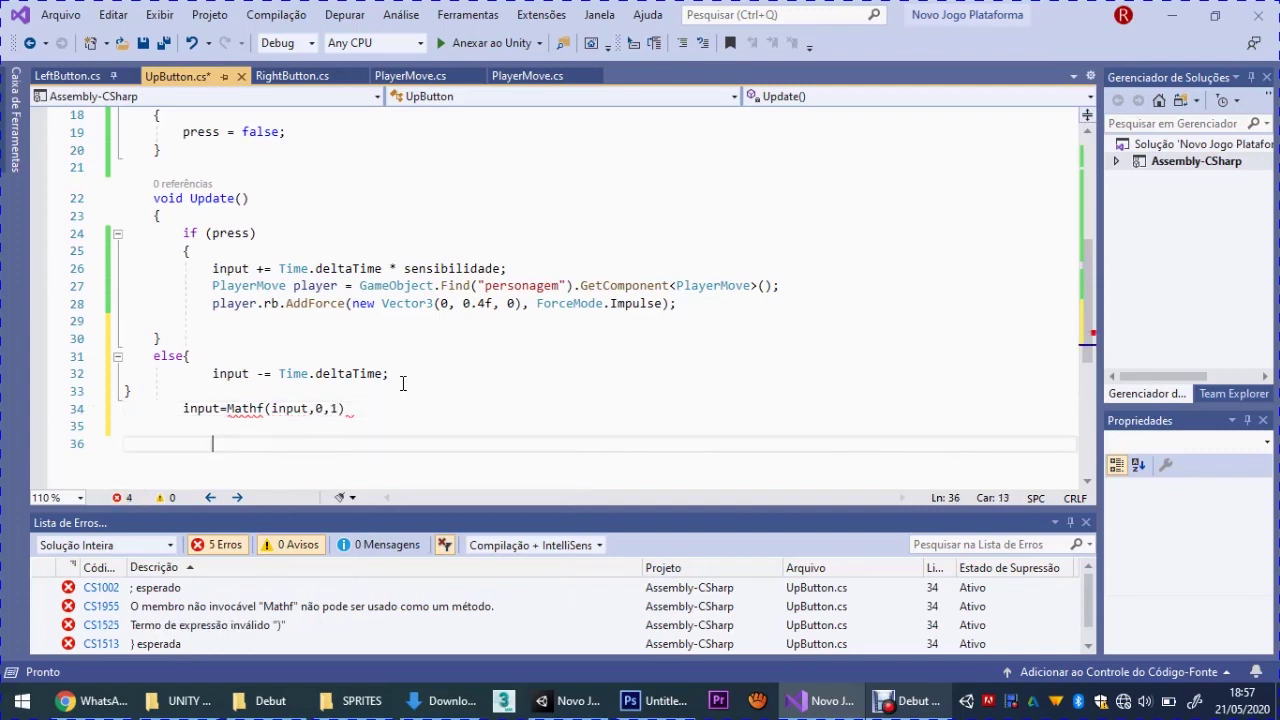
key("Up")
key("Up")
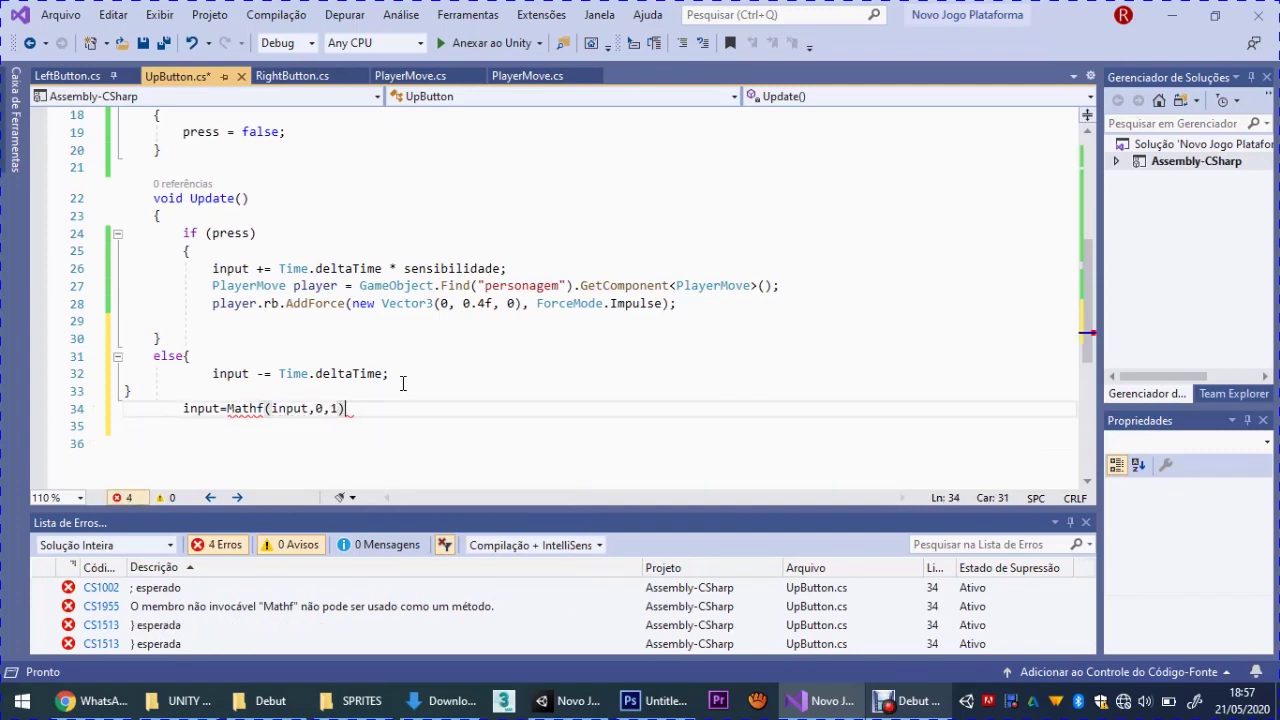
type(";")
key("Return")
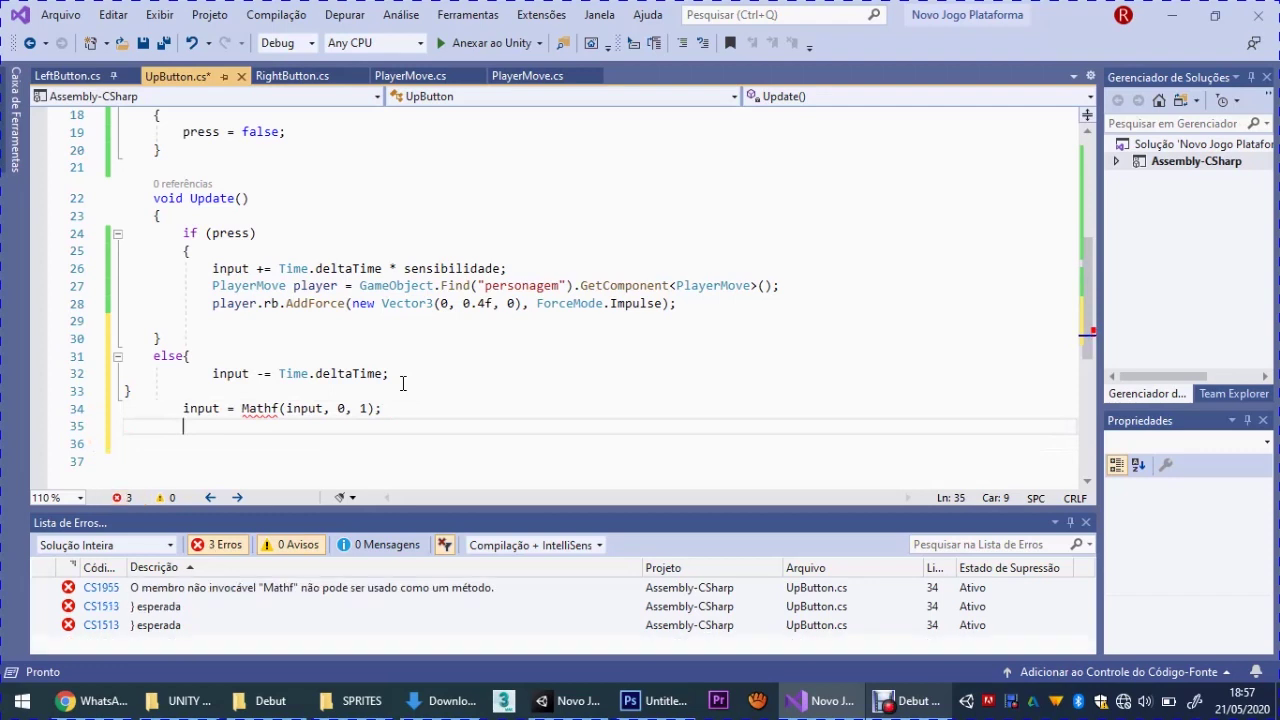
type("}")
key("Return")
type("}")
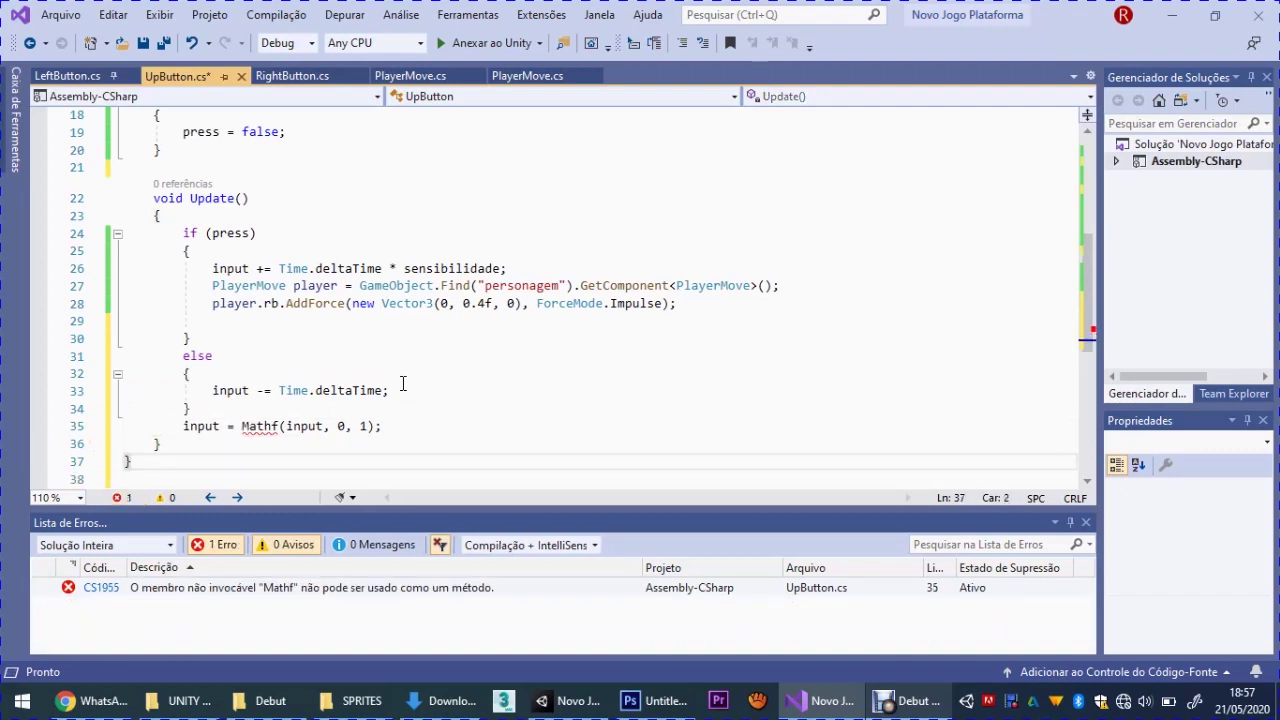
Correct Mathf to Mathf.Clamp in the clamp line and save the UpButton script
left_click(281, 426)
type(".")
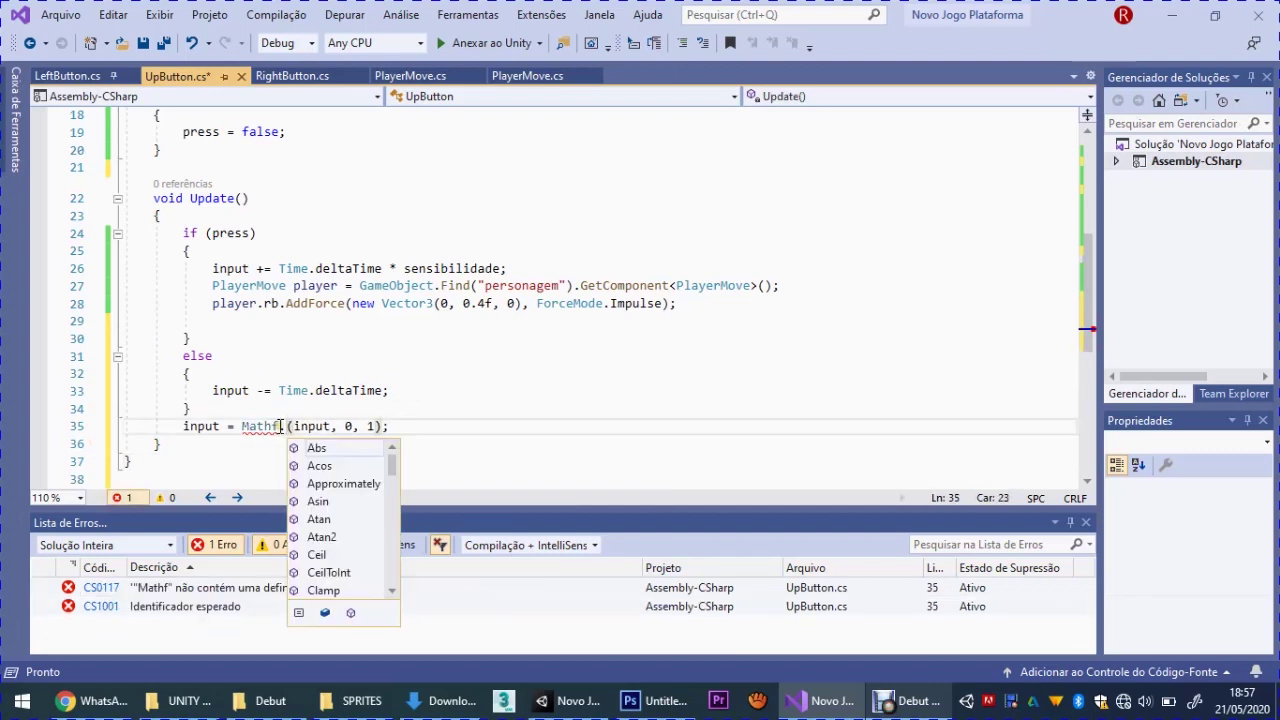
left_click(467, 414)
left_click(284, 426)
key("BackSpace")
type(".Clamp")
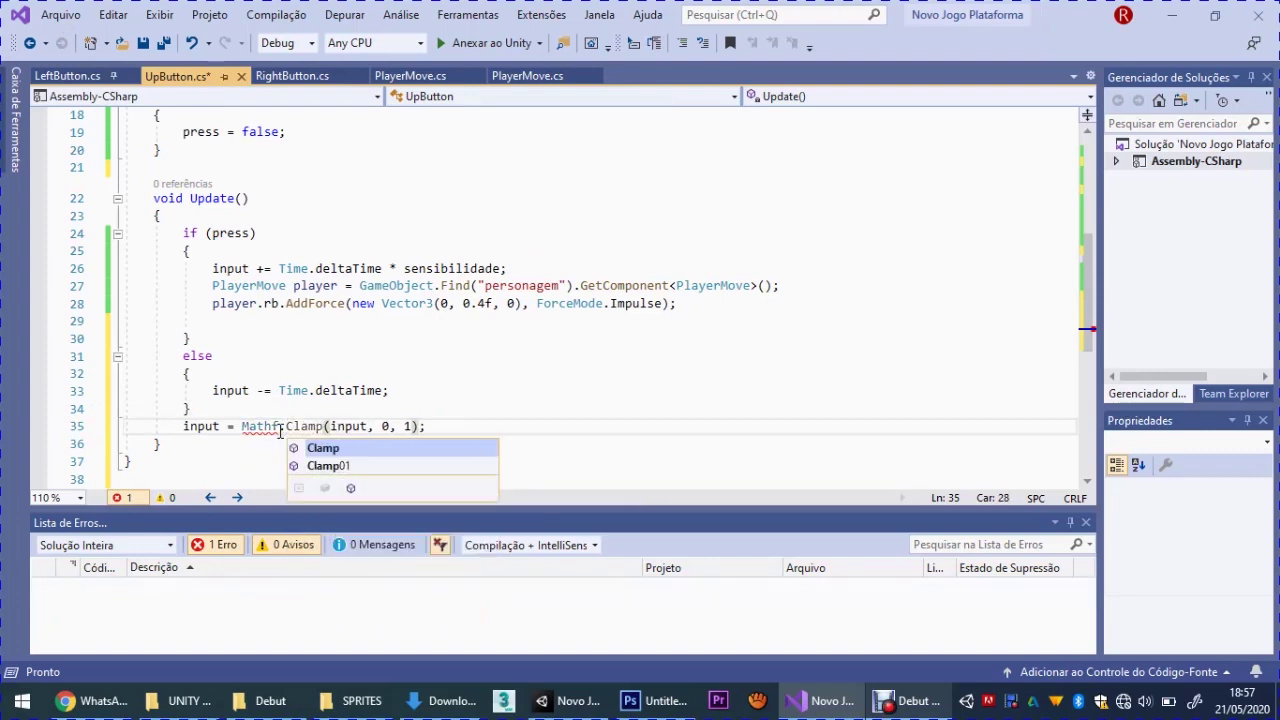
left_click(234, 449)
key("ctrl+s")
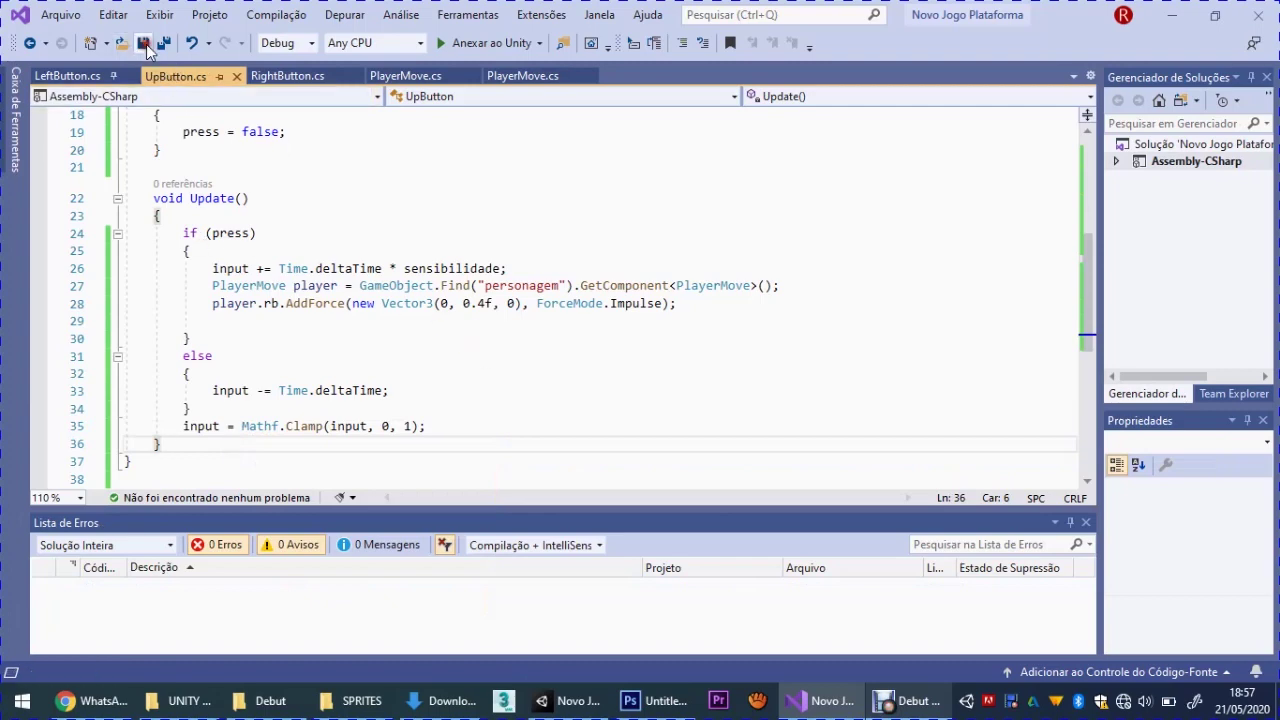
Minimize Visual Studio and start Play mode in the Unity editor
left_click(1173, 16)
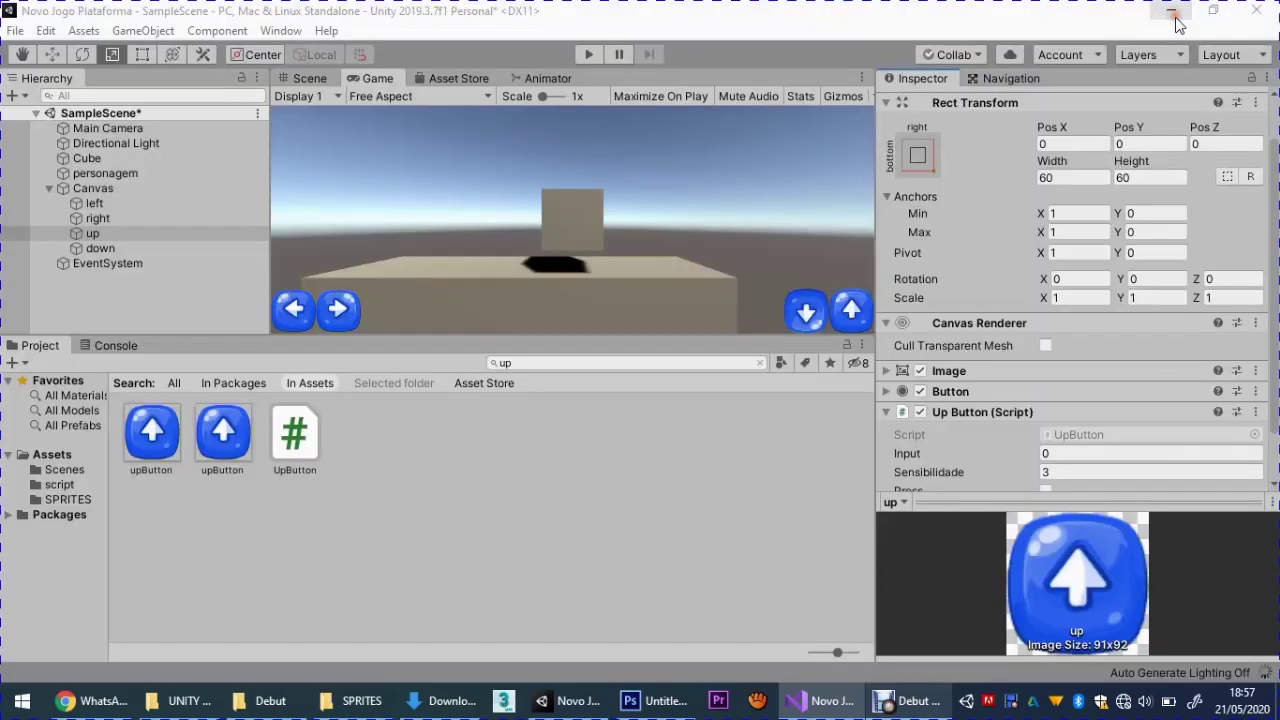
left_click(602, 65)
left_click(588, 60)
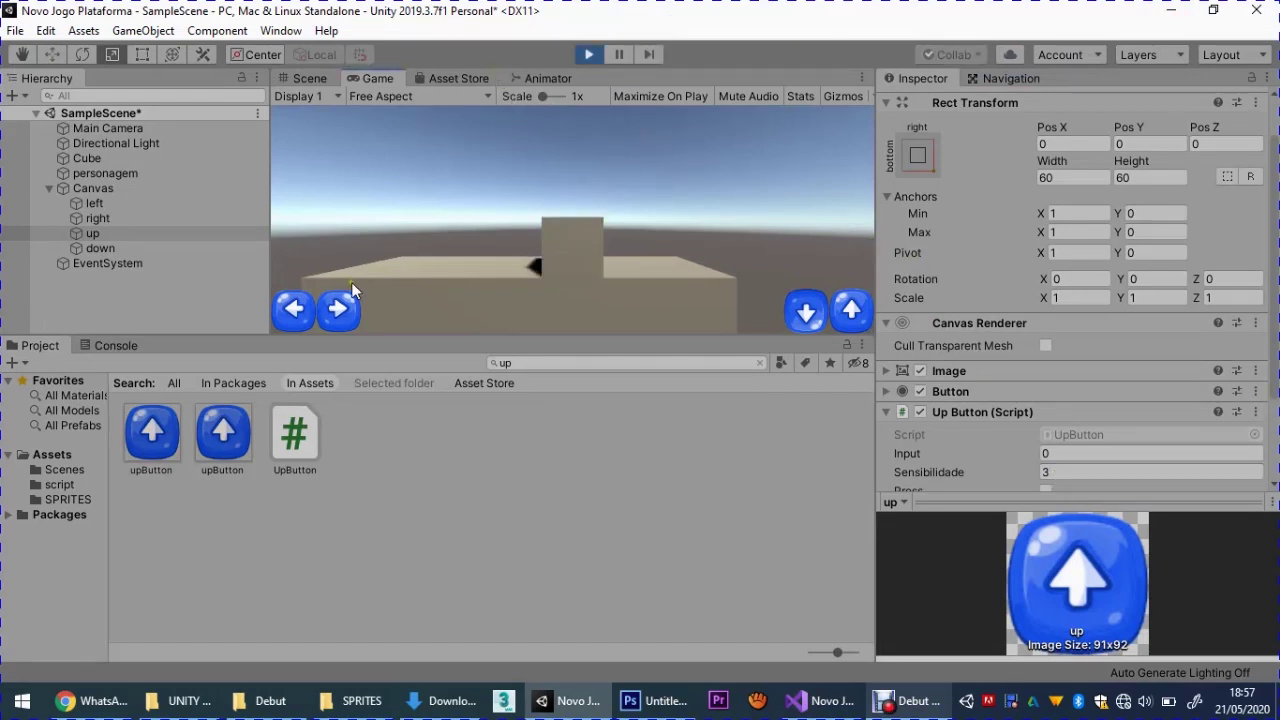
Test the on-screen left and right arrows, then the up arrow three times to make the cube jump
left_click(287, 318)
left_click(337, 310)
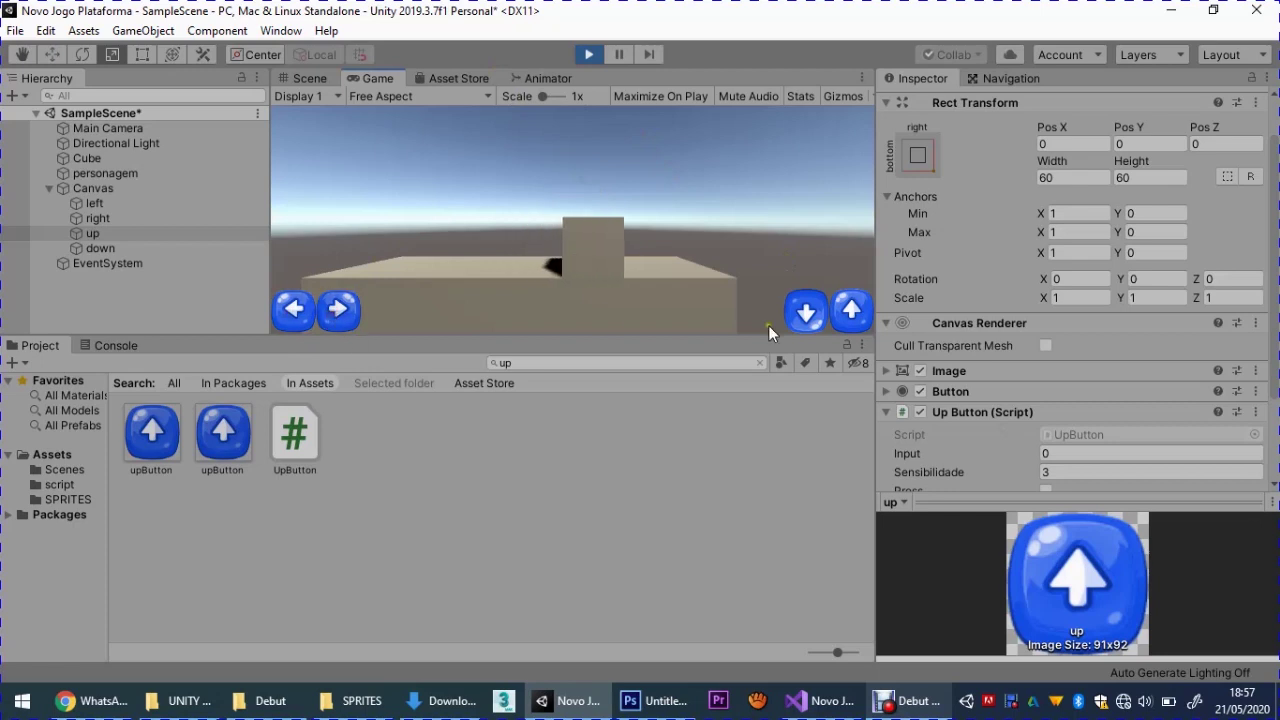
left_click(852, 314)
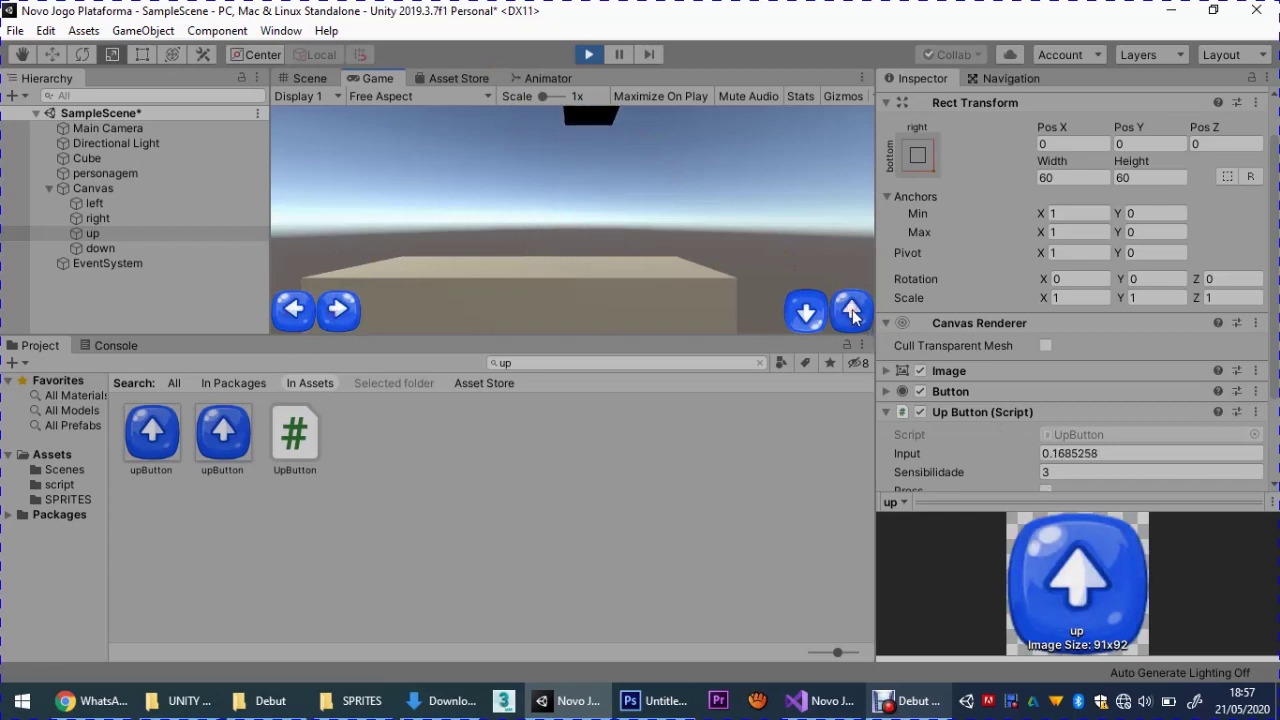
left_click(852, 314)
left_click(852, 314)
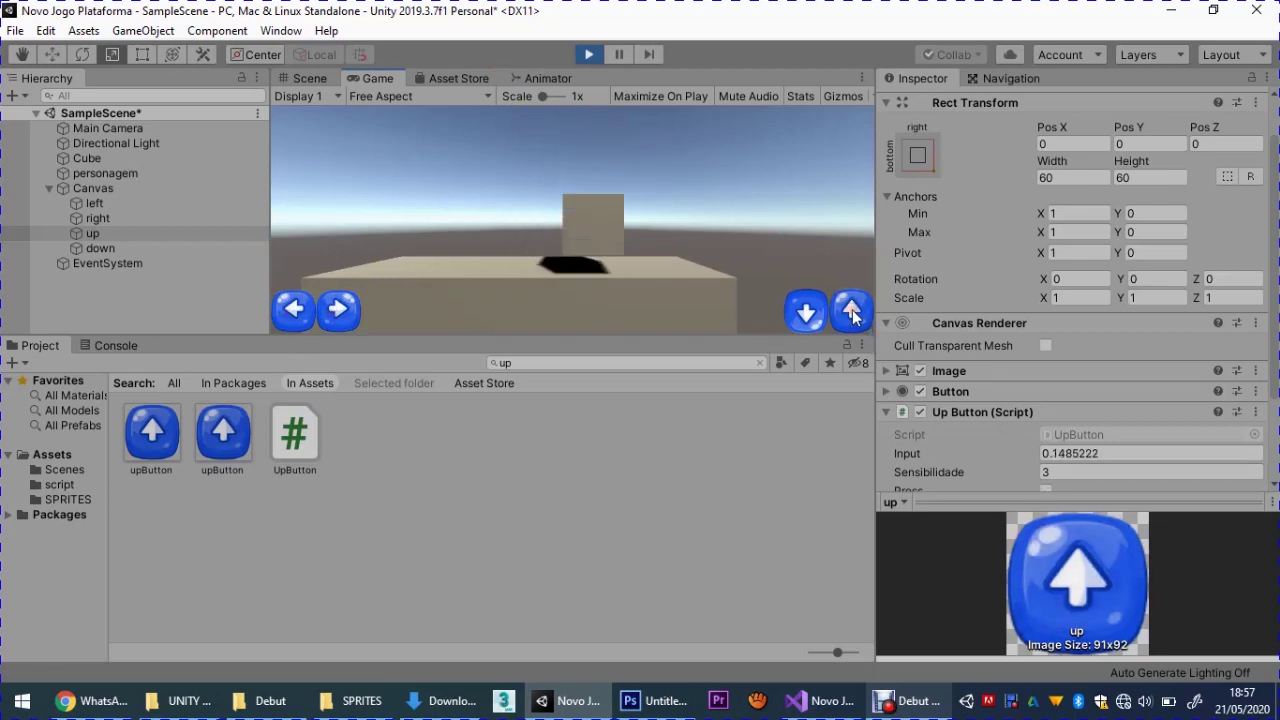